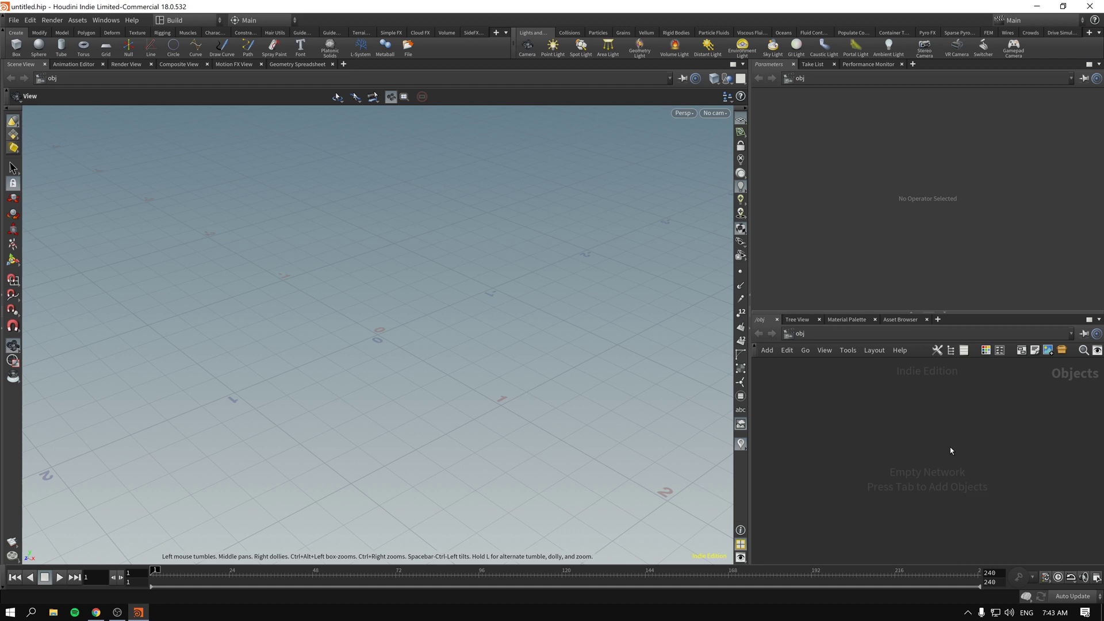
# Step: Create a Geometry object in the object network and go inside it
pyautogui.press('Tab')
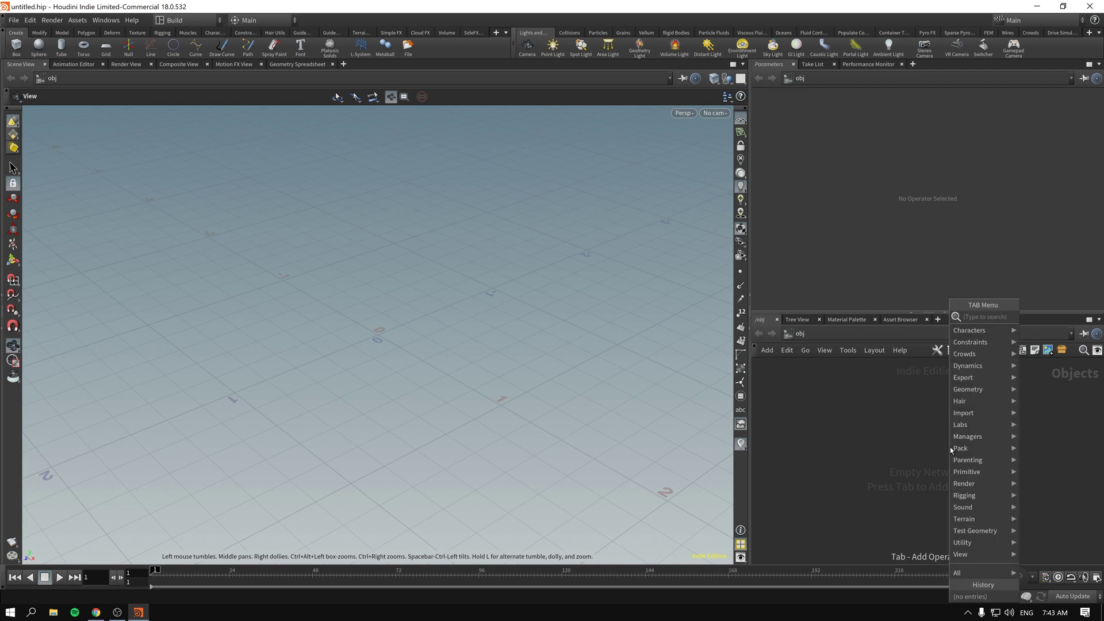
pyautogui.write('geo')
pyautogui.press('Return')
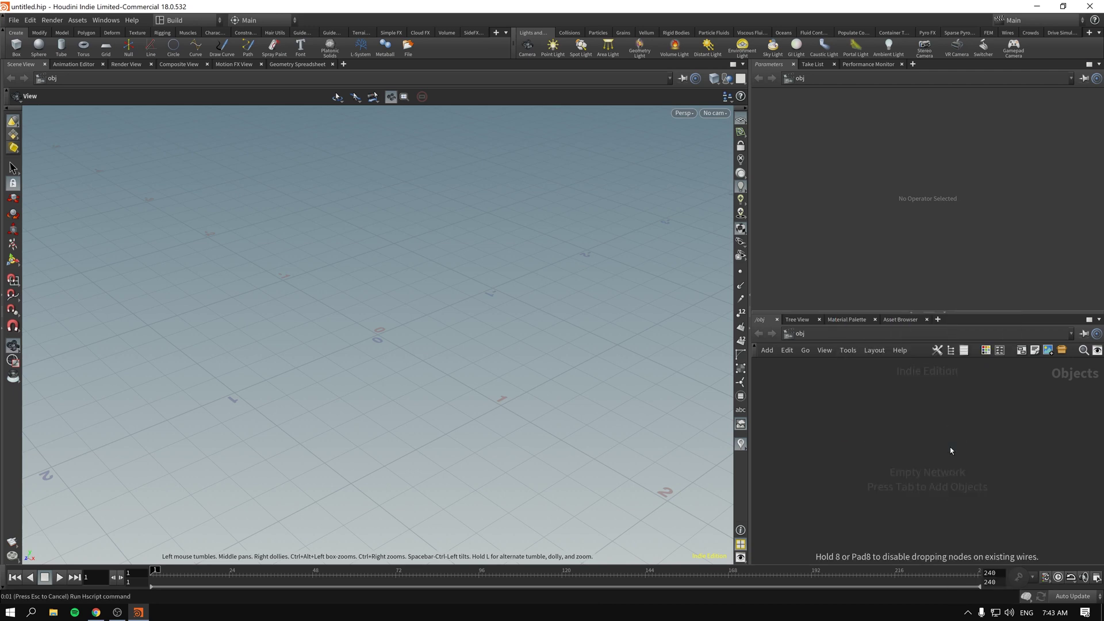
pyautogui.click(950, 447)
pyautogui.doubleClick(950, 447)
# Step: Widen the parameter and network panes and give the network editor more height
pyautogui.press('Tab')
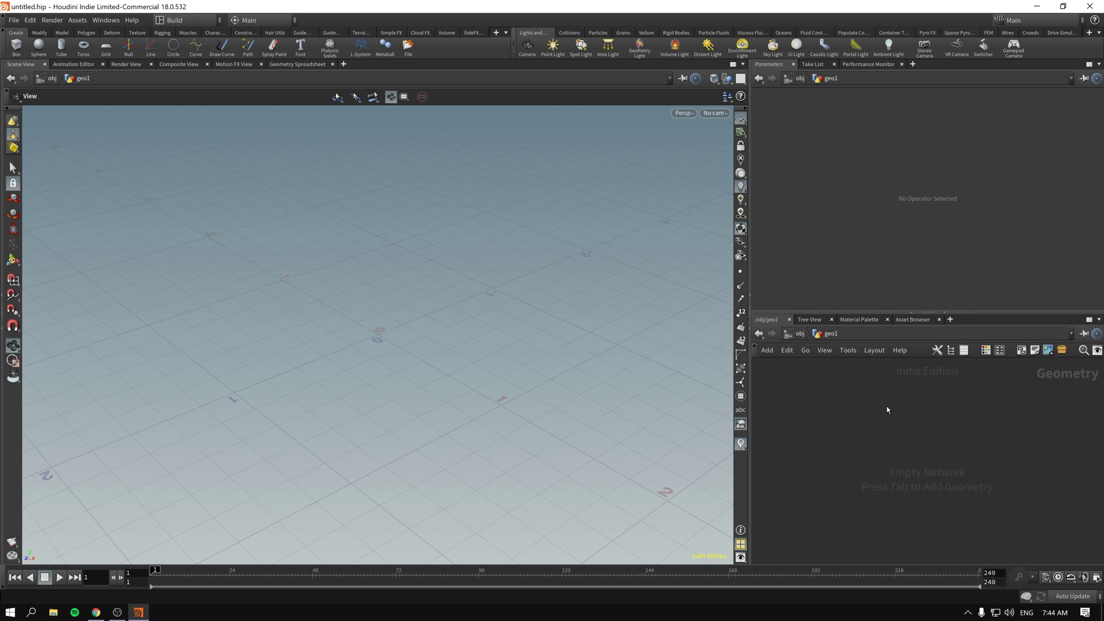
pyautogui.press('Tab')
pyautogui.moveTo(750, 319); pyautogui.dragTo(645, 312)
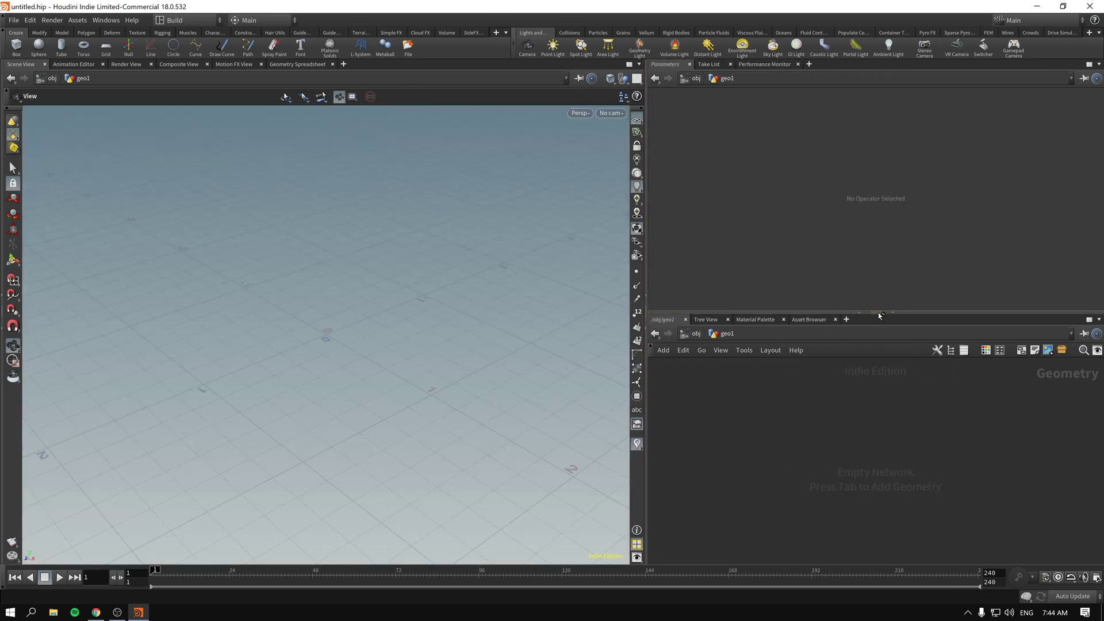
pyautogui.moveTo(878, 312); pyautogui.dragTo(873, 262)
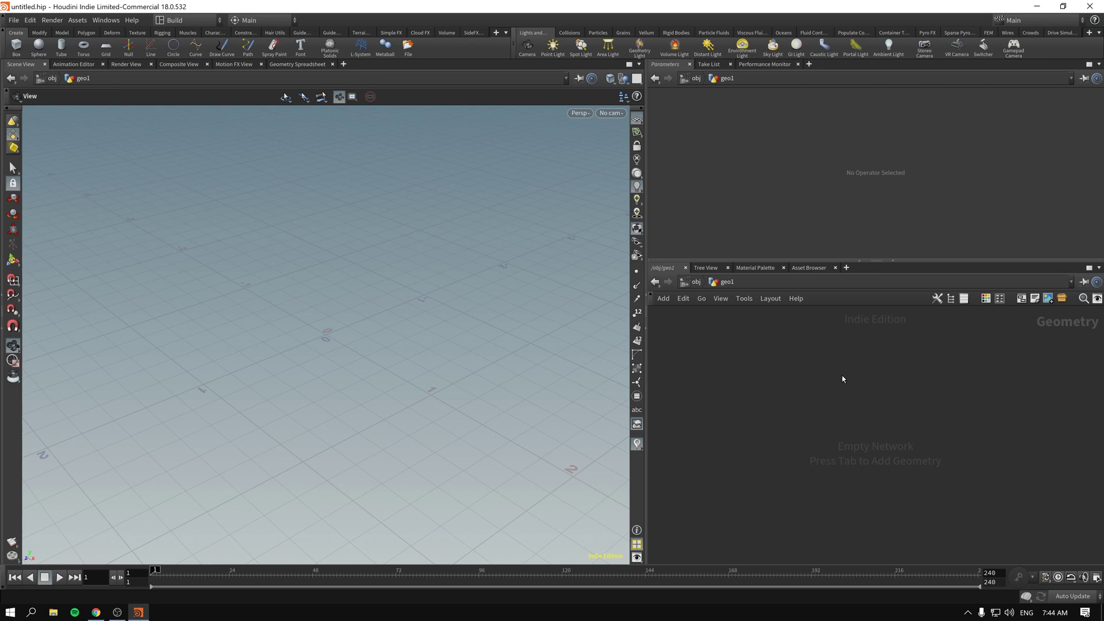
# Step: Add a Sphere node to the geometry network
pyautogui.press('Tab')
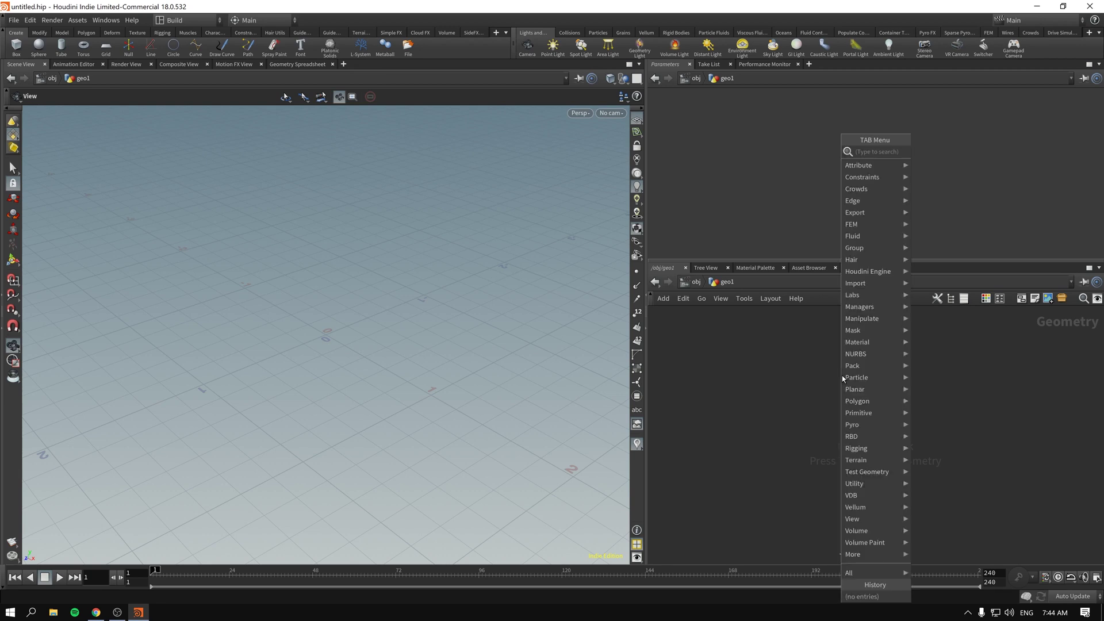
pyautogui.write('spher')
pyautogui.press('Return')
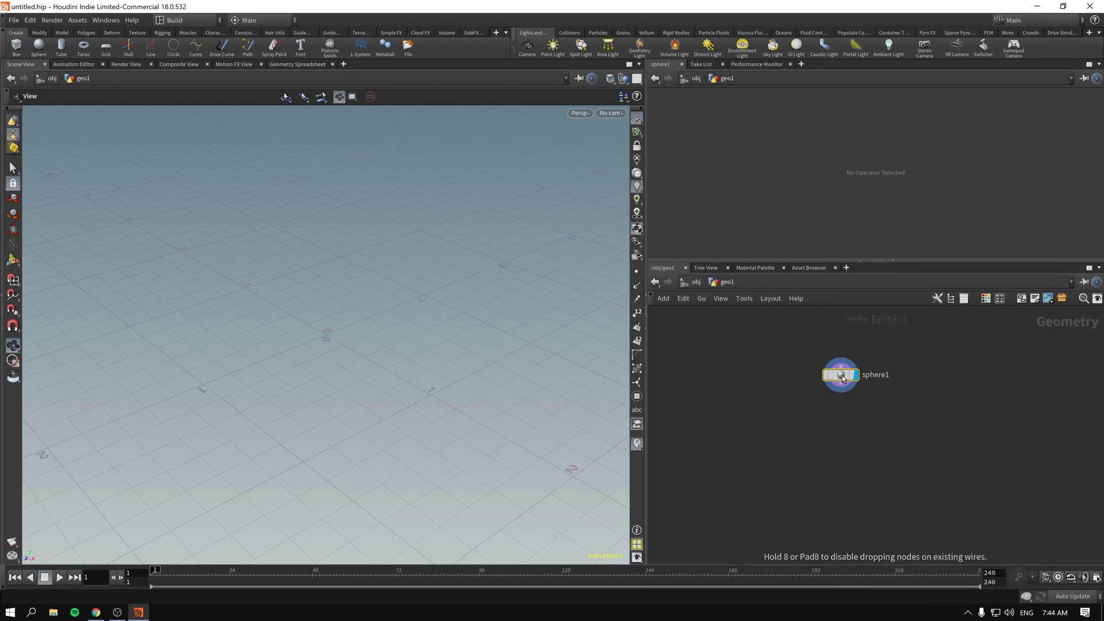
pyautogui.click(841, 374)
# Step: Set the sphere's primitive type to Polygon and its frequency to 10
pyautogui.click(753, 111)
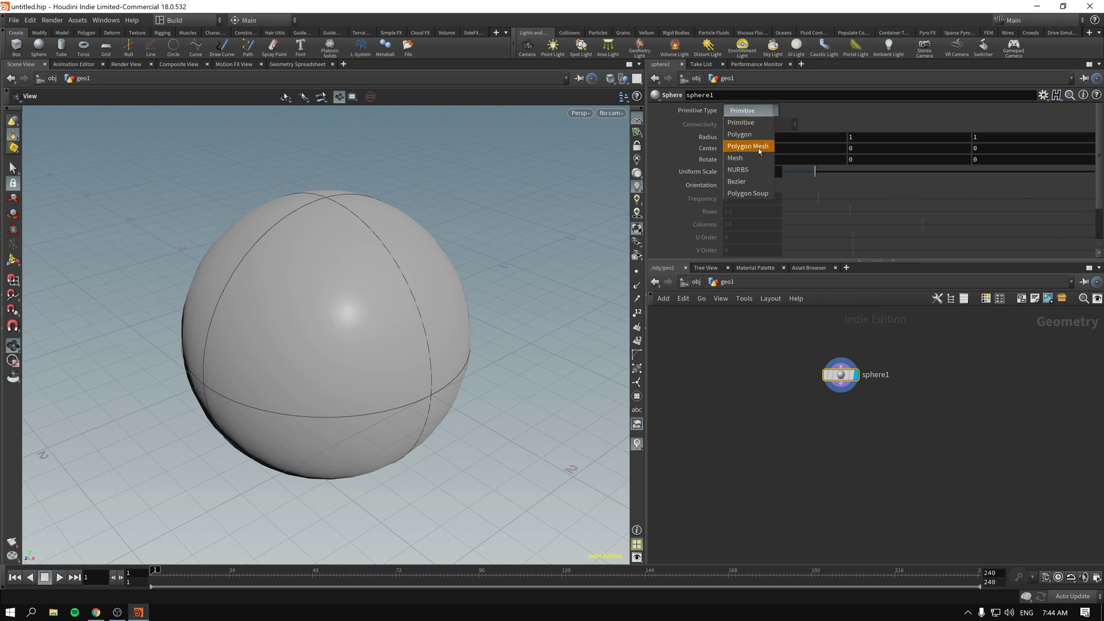
pyautogui.click(758, 136)
pyautogui.moveTo(818, 199); pyautogui.dragTo(1094, 198)
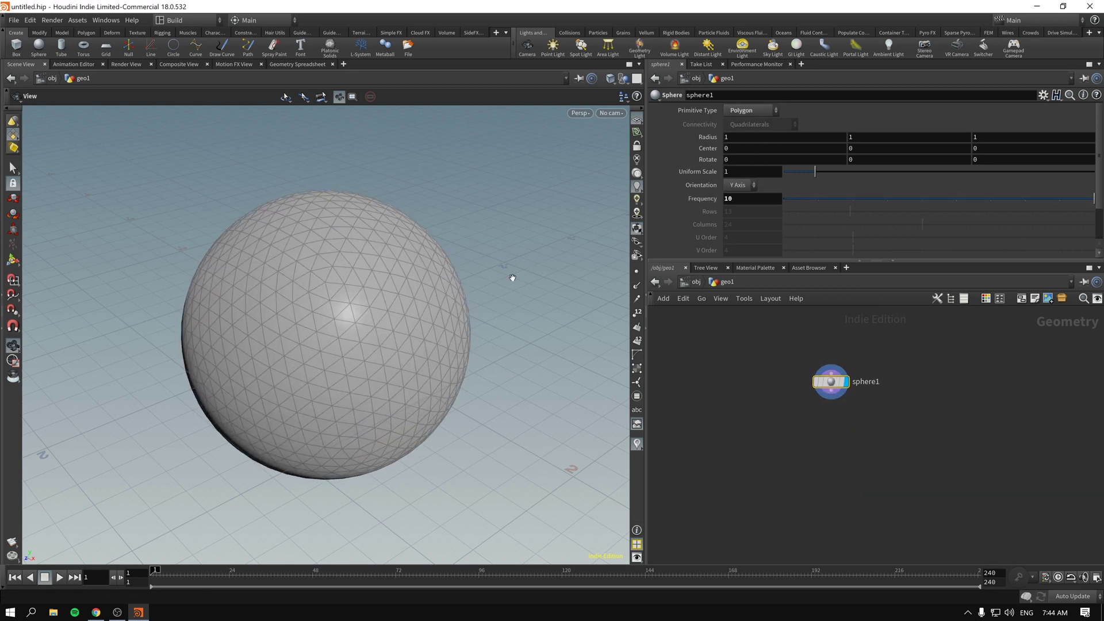
pyautogui.moveTo(513, 276); pyautogui.dragTo(510, 278)
pyautogui.moveTo(382, 322); pyautogui.dragTo(349, 331)
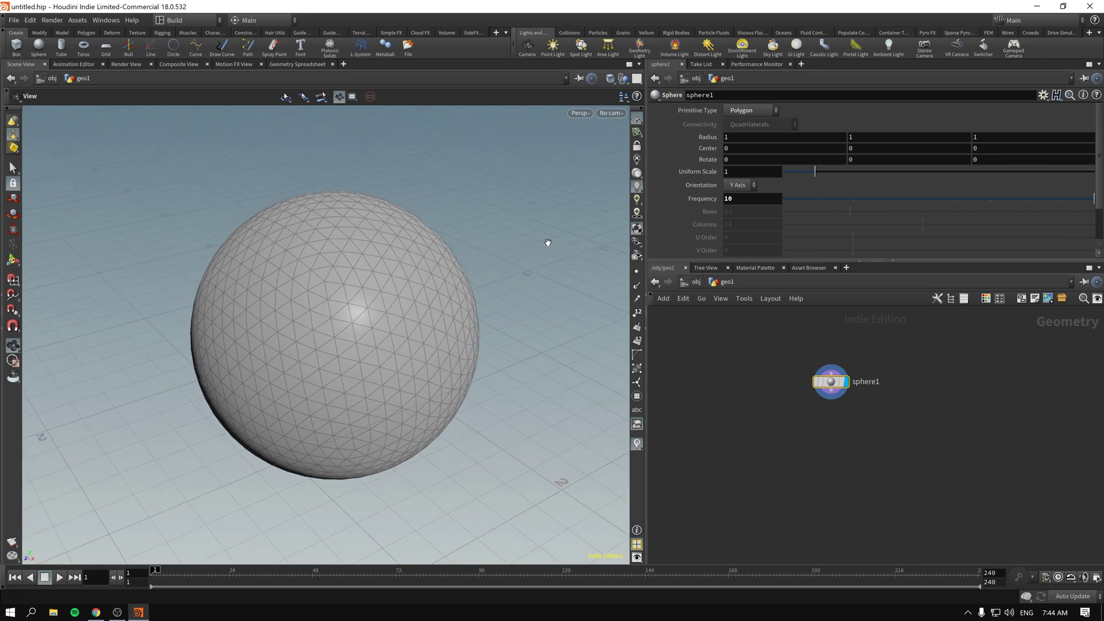
# Step: Set the viewport background's color scheme to Dark in the display options
pyautogui.press('d')
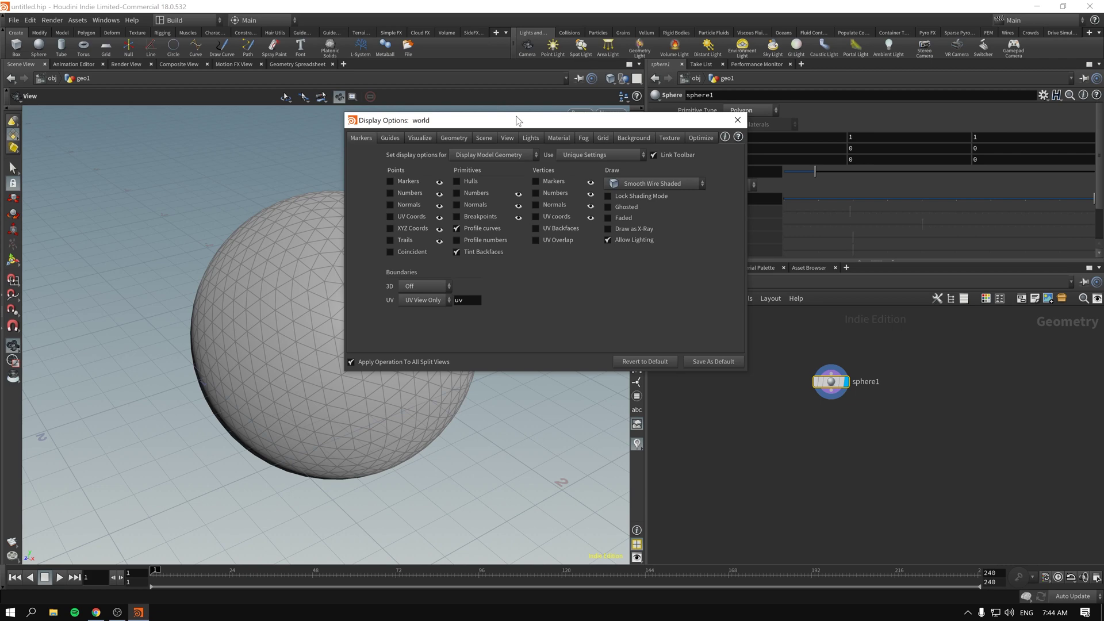
pyautogui.click(628, 139)
pyautogui.click(427, 155)
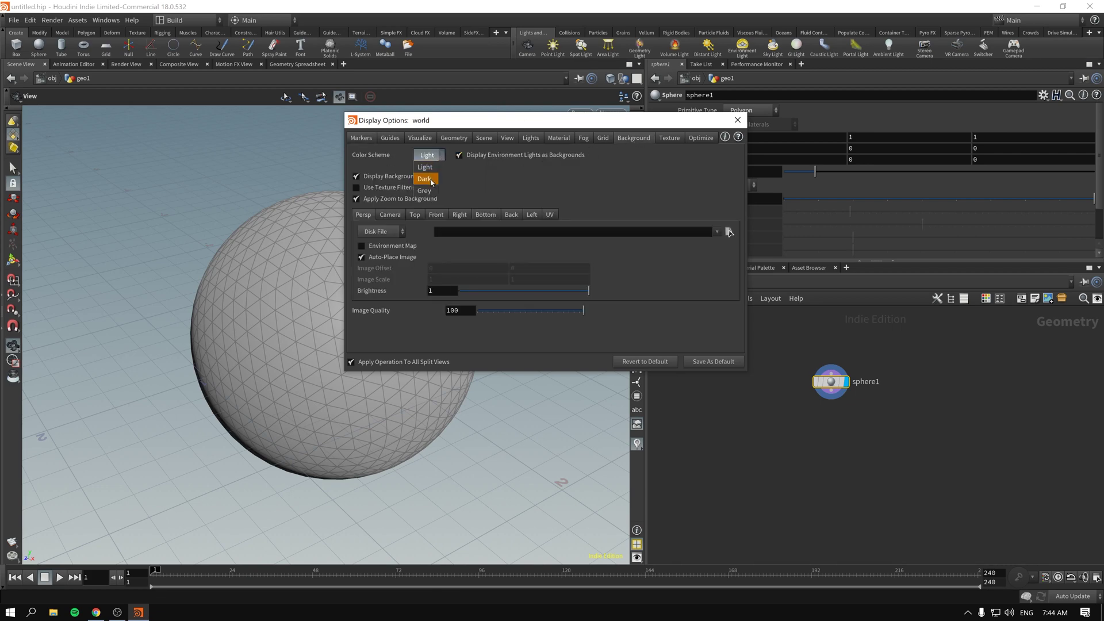
pyautogui.click(431, 182)
pyautogui.click(737, 120)
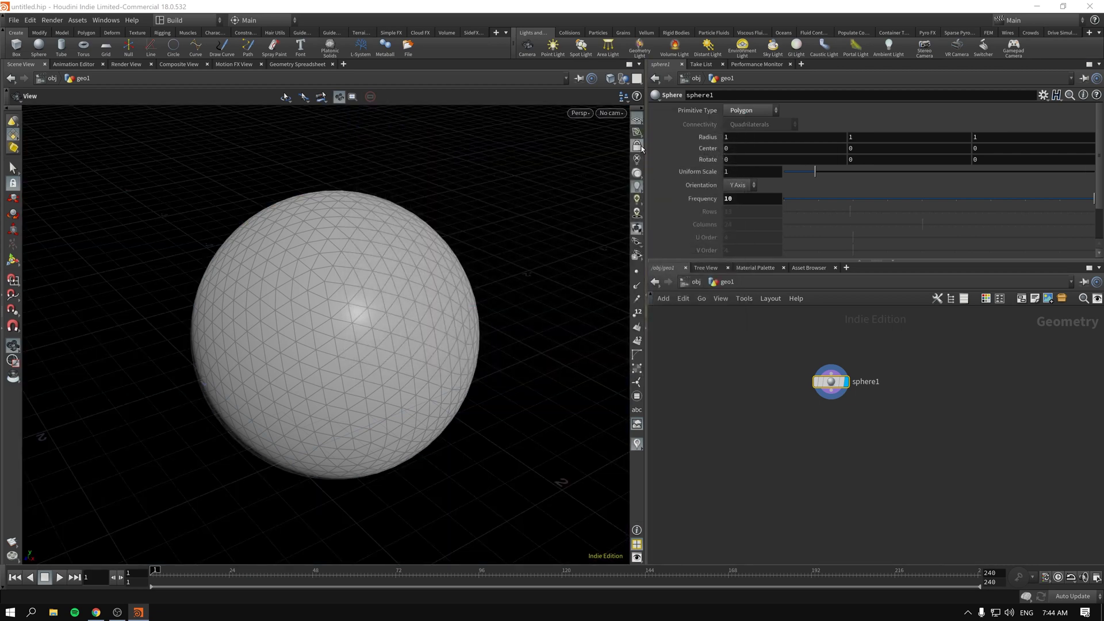
# Step: Hide the viewport's reference grid and frame the sphere smaller in the view
pyautogui.click(638, 119)
pyautogui.moveTo(361, 327); pyautogui.dragTo(408, 311, button='middle')
pyautogui.scroll(-3, 383, 326)
pyautogui.moveTo(409, 311); pyautogui.dragTo(365, 318, button='right')
pyautogui.moveTo(365, 318); pyautogui.dragTo(358, 319, button='middle')
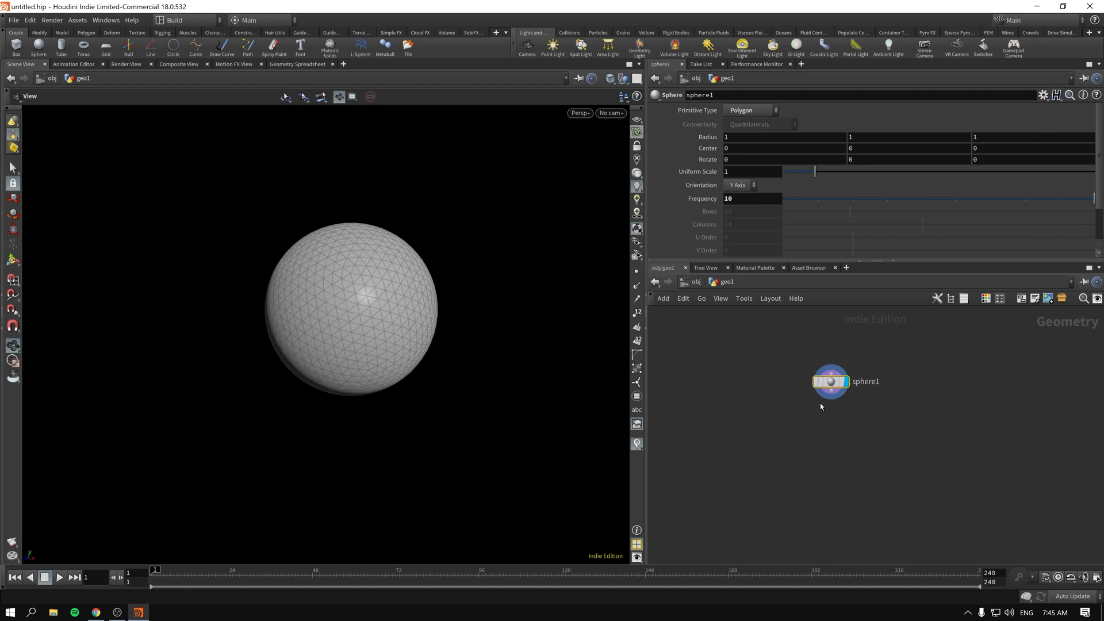
# Step: Switch to the browser, look through the OpenVDB home page and its list of adopting software, and return to Houdini
pyautogui.press('Tab')
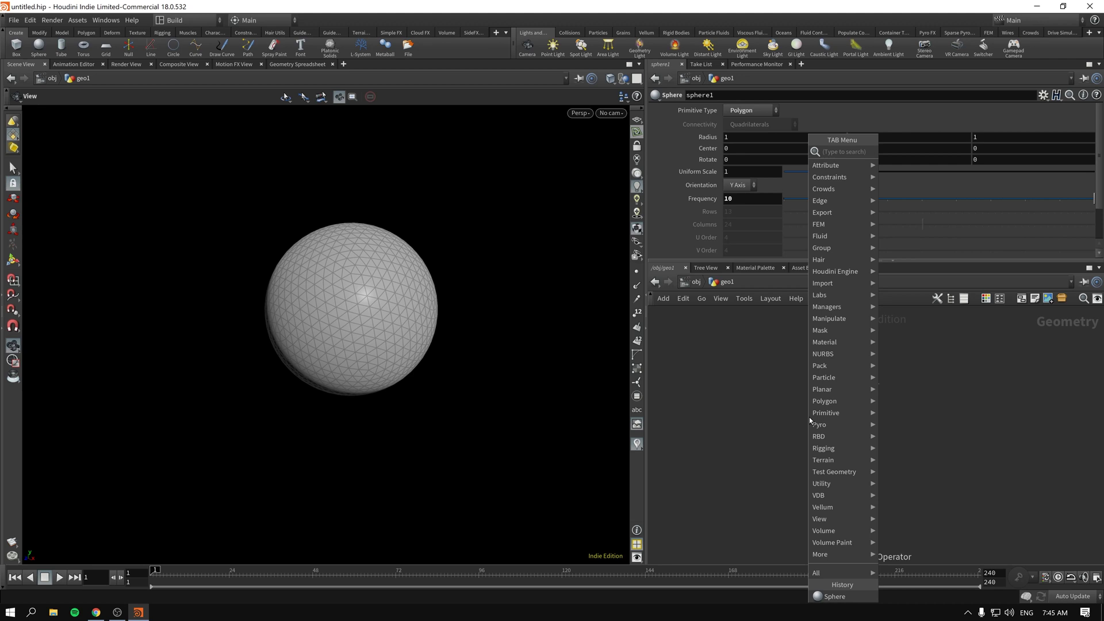
pyautogui.press('Escape')
pyautogui.click(96, 612)
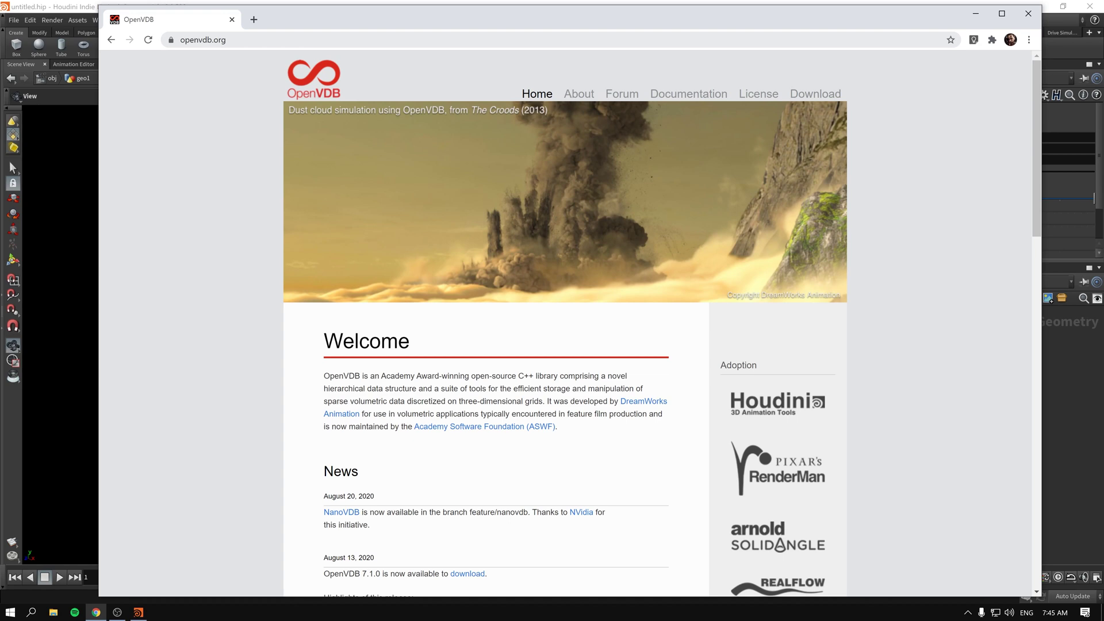
pyautogui.scroll(-4, 919, 175)
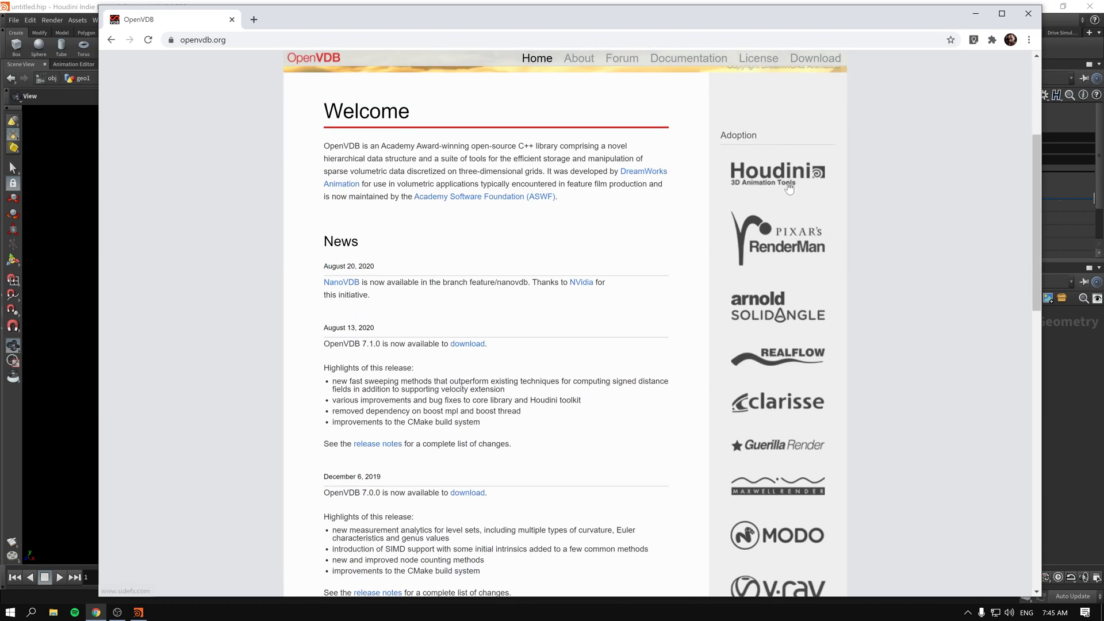
pyautogui.moveTo(1034, 192); pyautogui.dragTo(1049, 291)
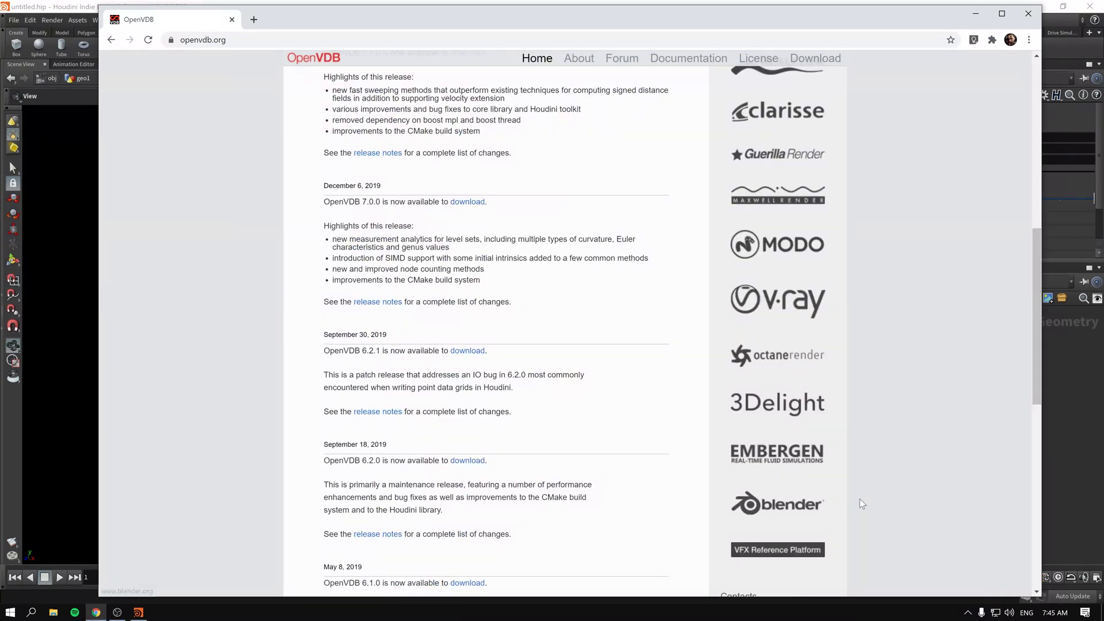
pyautogui.scroll(10, 950, 417)
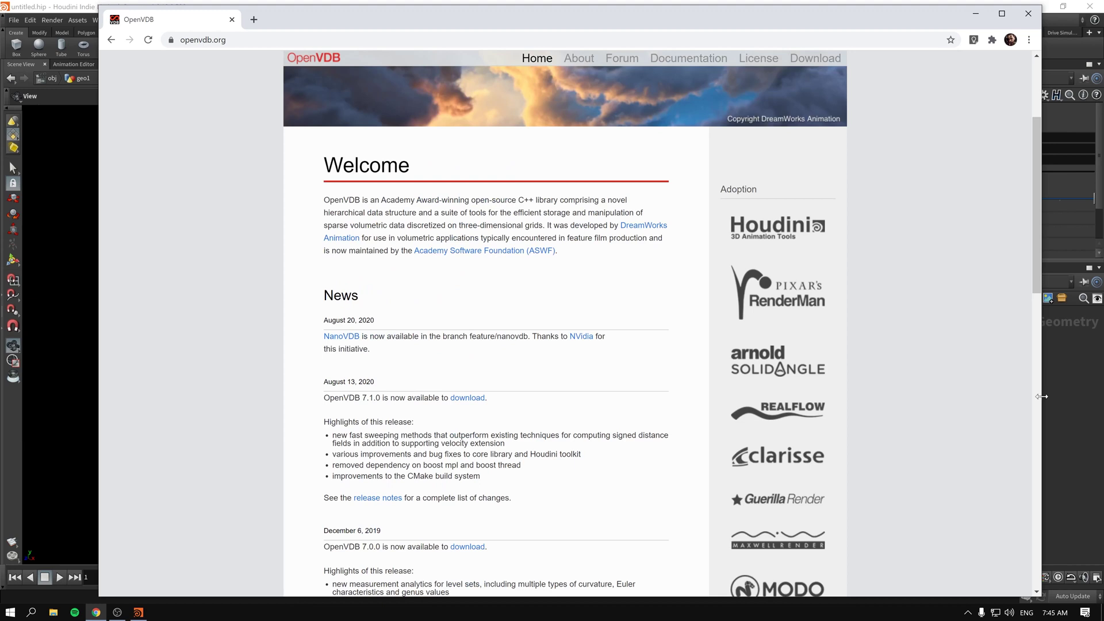
pyautogui.click(1064, 409)
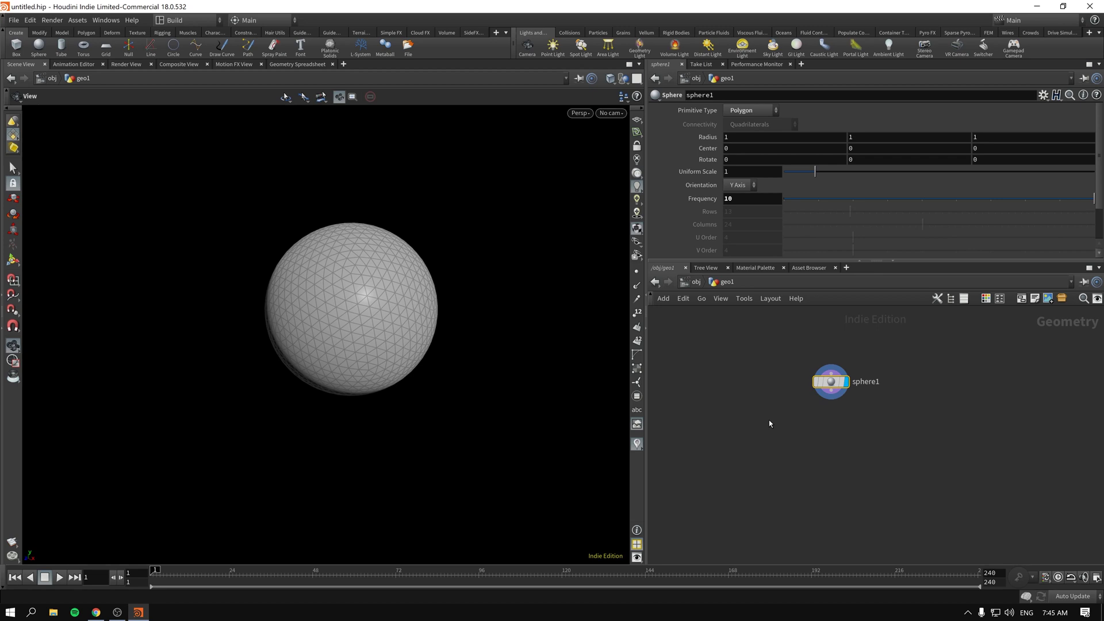
pyautogui.press('Tab')
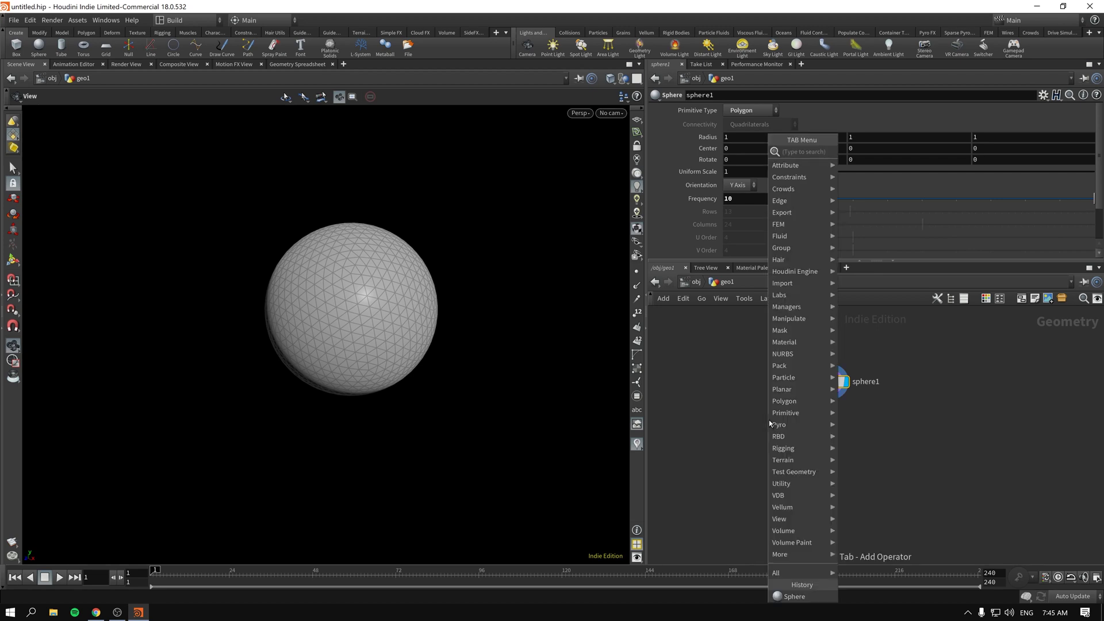
pyautogui.write('v')
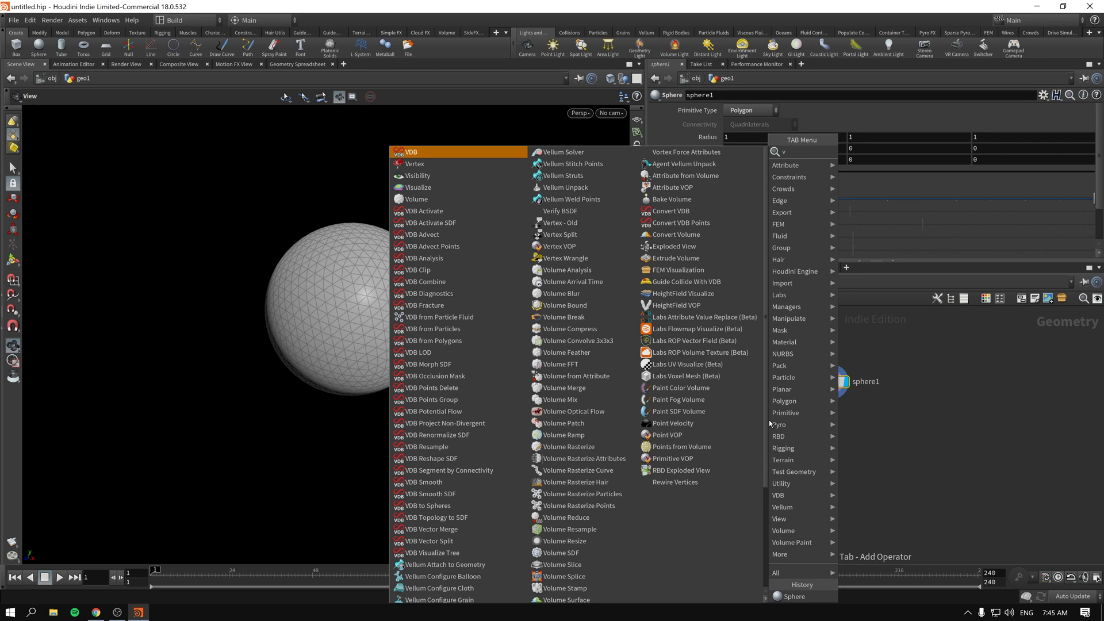
pyautogui.press('Escape')
pyautogui.press('Tab')
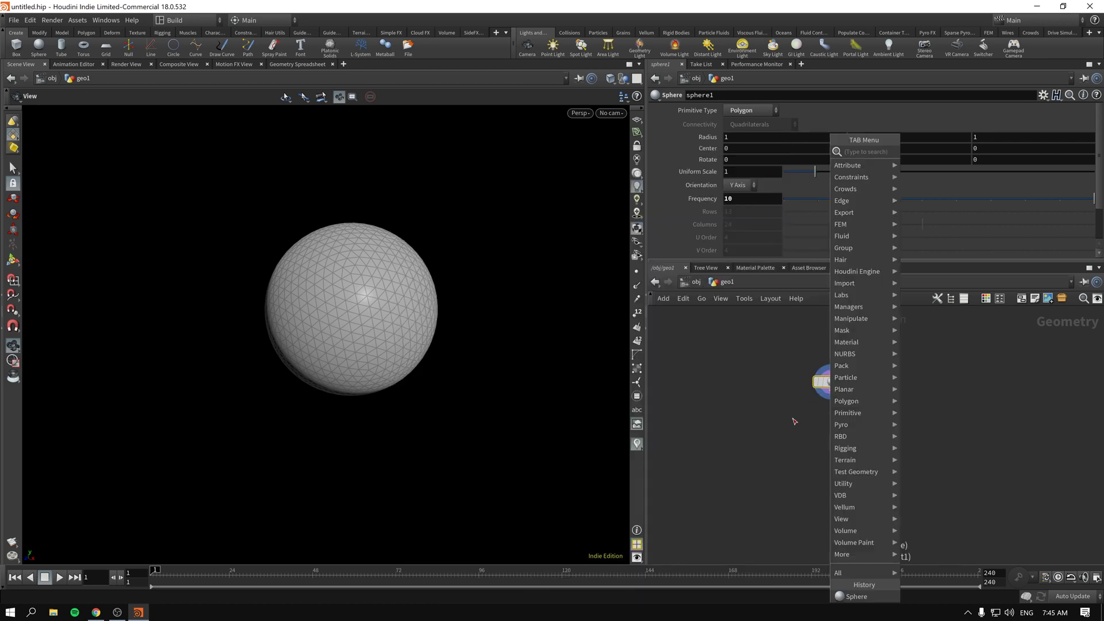
pyautogui.moveTo(837, 498)
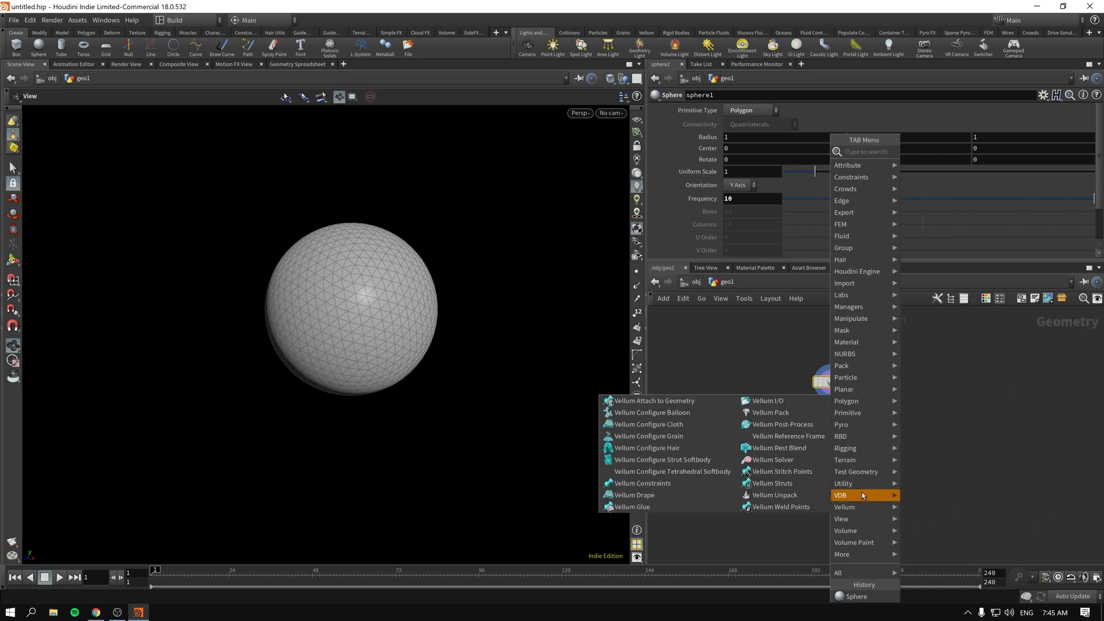
pyautogui.click(762, 483)
# Step: Add a VDB from Polygons node connected below the sphere and display it
pyautogui.press('Tab')
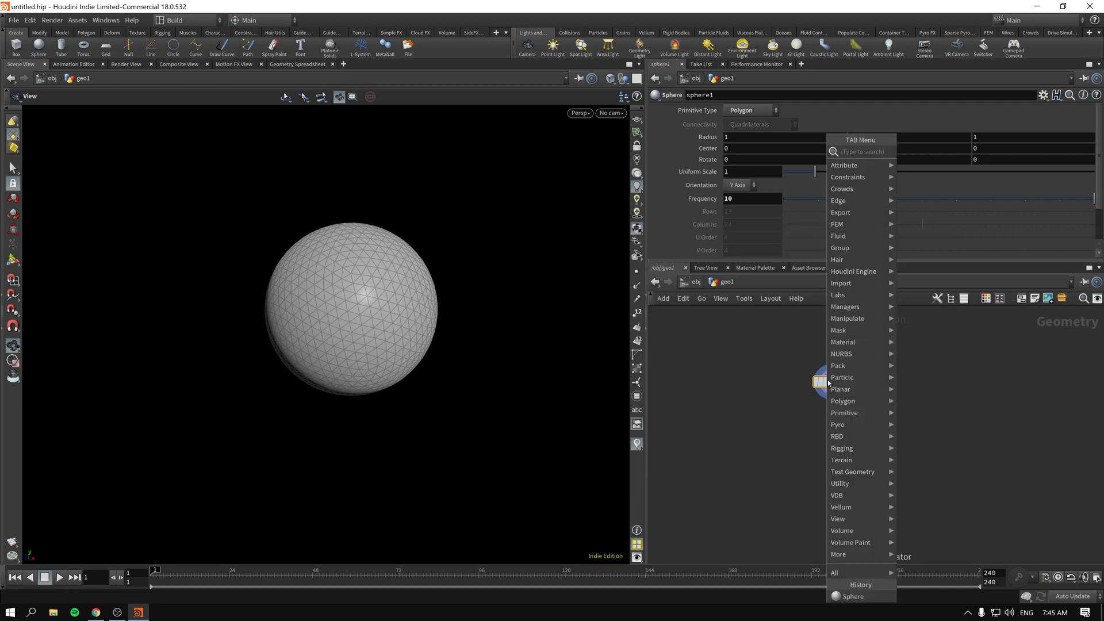
pyautogui.write('vdbfp')
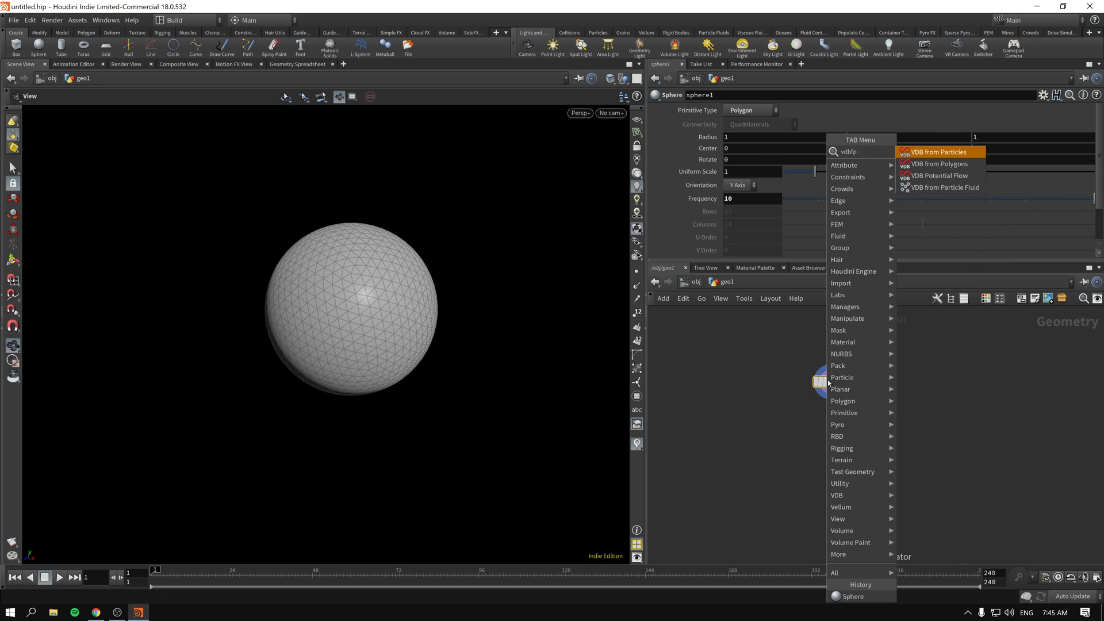
pyautogui.press('Down')
pyautogui.press('Return')
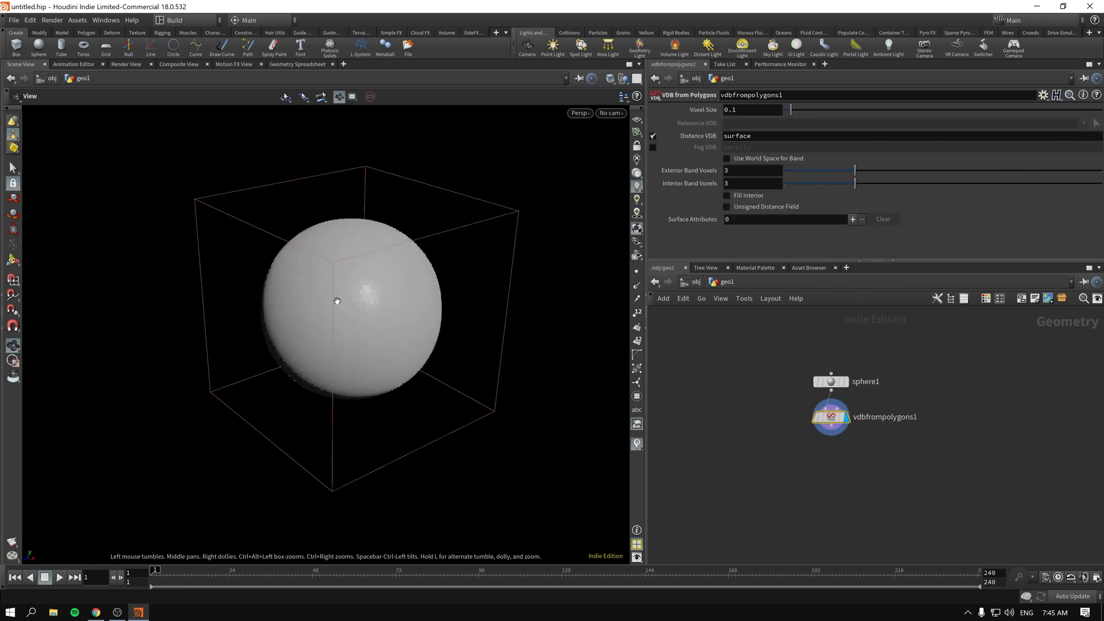
# Step: Make the VDB from Polygons node output a Fog VDB instead of a Distance VDB
pyautogui.moveTo(335, 301)
pyautogui.mouseDown()
pyautogui.moveTo(327, 310)
pyautogui.moveTo(439, 320)
pyautogui.moveTo(378, 342)
pyautogui.moveTo(350, 329)
pyautogui.moveTo(349, 306)
pyautogui.moveTo(359, 333)
pyautogui.moveTo(372, 306)
pyautogui.moveTo(424, 278)
pyautogui.moveTo(345, 303)
pyautogui.moveTo(401, 313)
pyautogui.moveTo(369, 320)
pyautogui.moveTo(352, 311)
pyautogui.mouseUp()
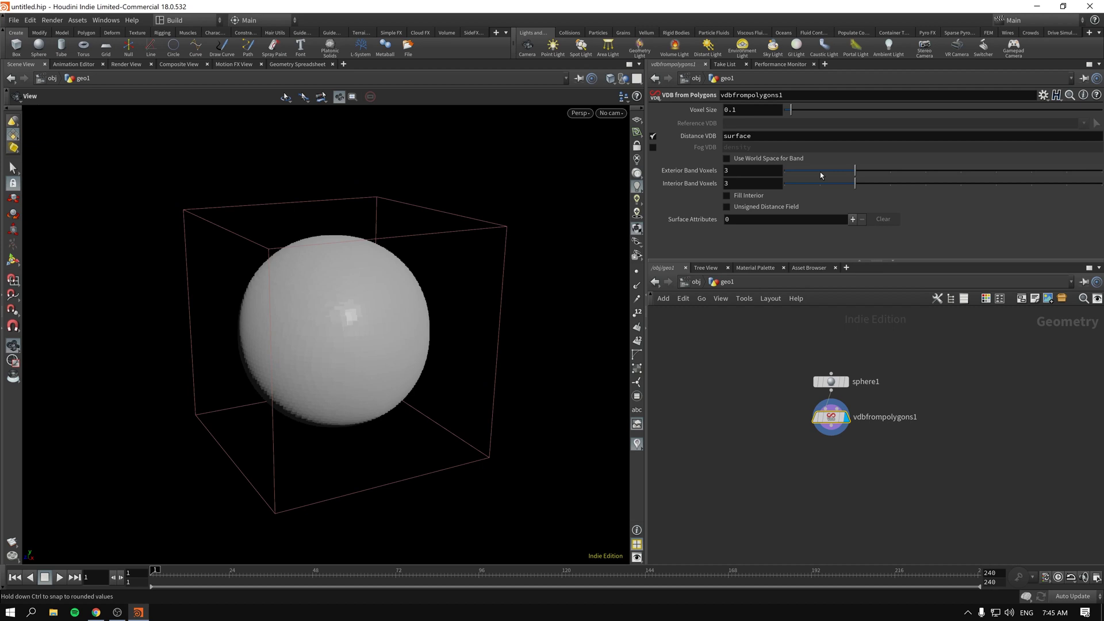
pyautogui.click(653, 147)
pyautogui.click(653, 137)
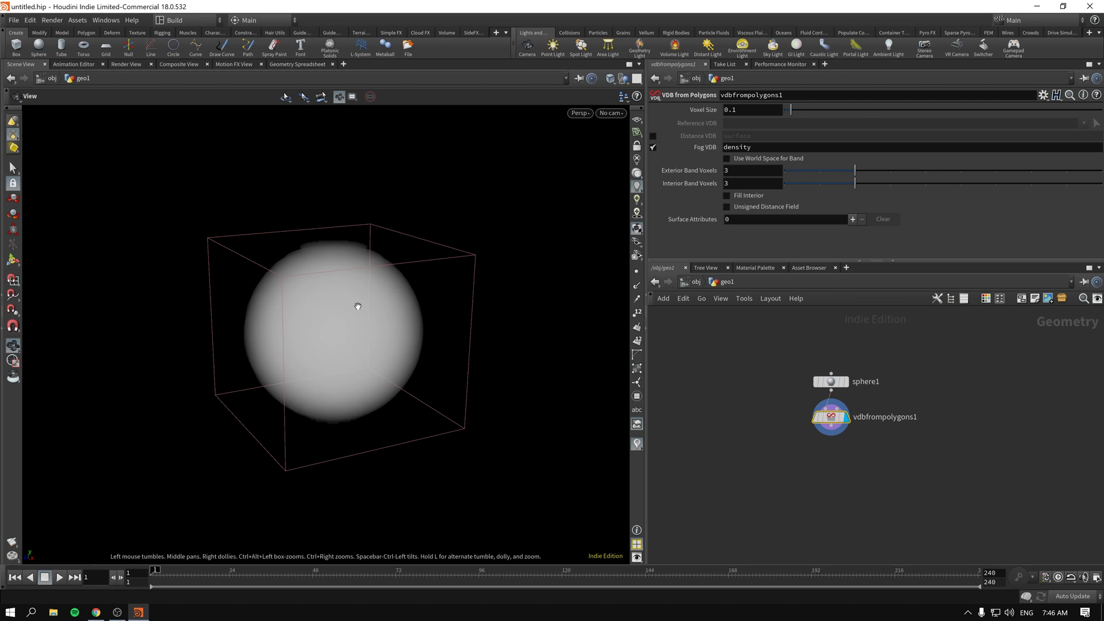
pyautogui.moveTo(324, 340); pyautogui.dragTo(291, 320)
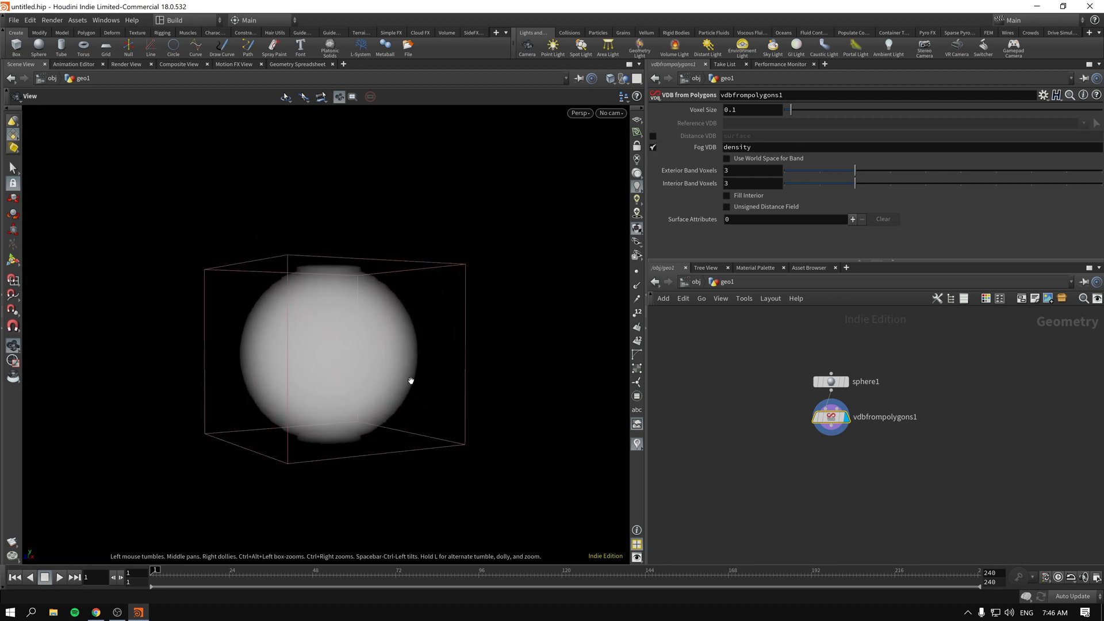
# Step: Toggle the Distance VDB output on and off again to compare it with the Fog VDB
pyautogui.click(653, 136)
pyautogui.click(653, 147)
pyautogui.click(652, 148)
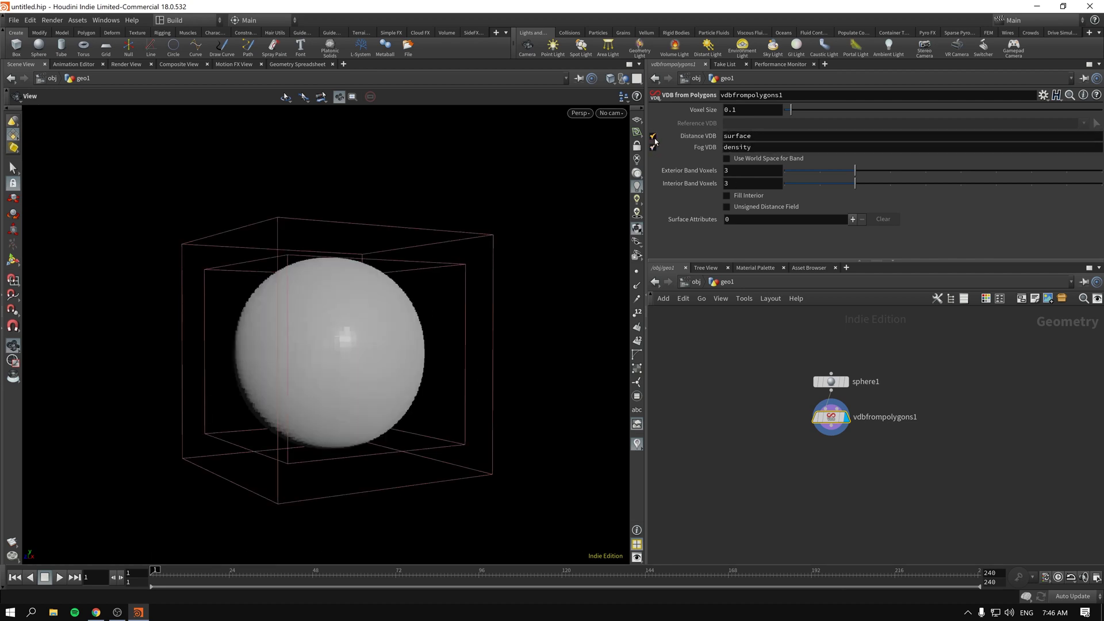
pyautogui.click(653, 136)
pyautogui.moveTo(431, 299); pyautogui.dragTo(320, 365)
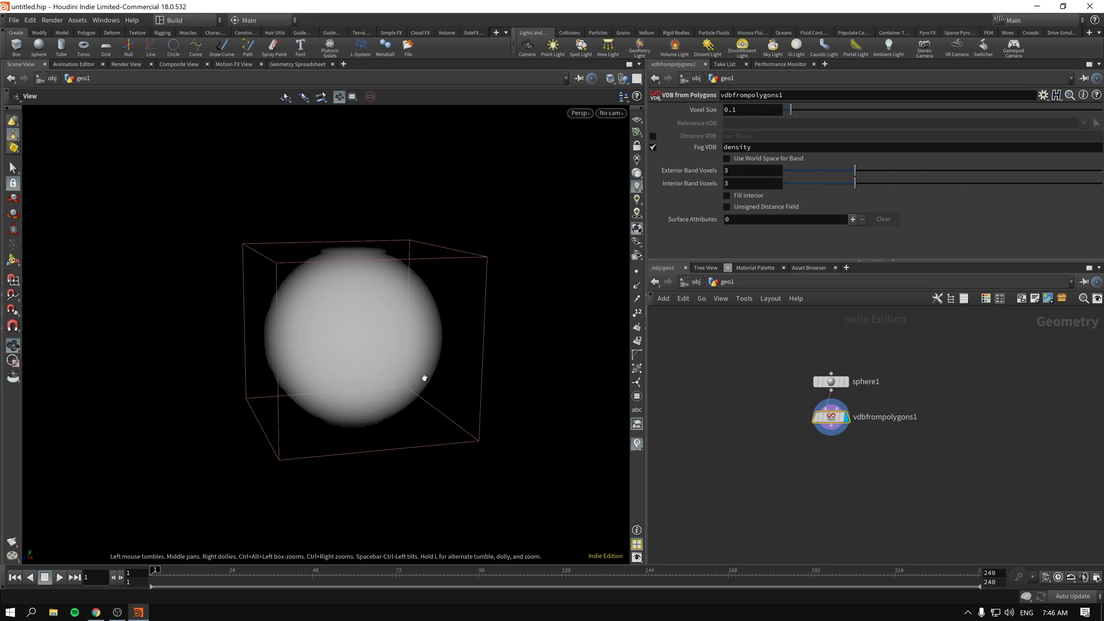
# Step: Move the VDB from Polygons node slightly lower and open its node info
pyautogui.moveTo(832, 418)
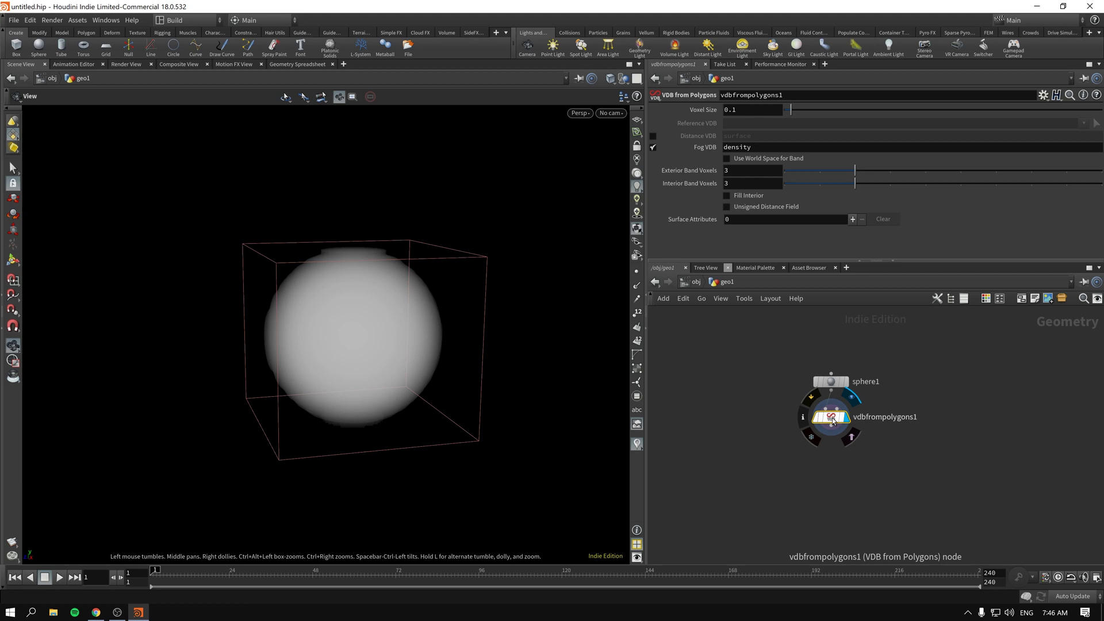
pyautogui.moveTo(833, 418); pyautogui.dragTo(833, 430)
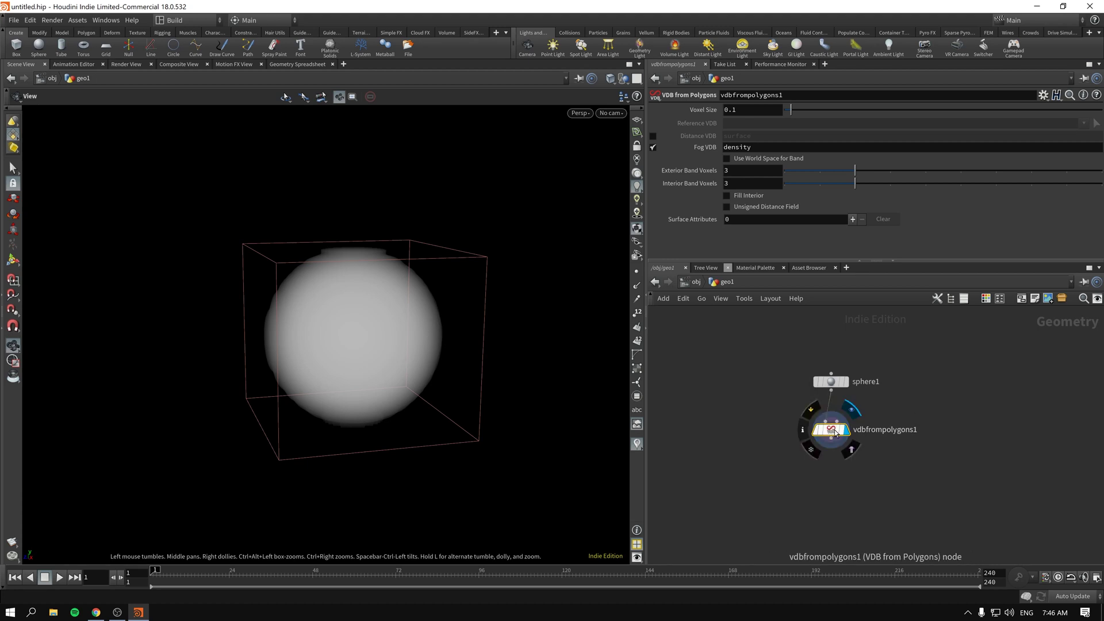
pyautogui.click(803, 428)
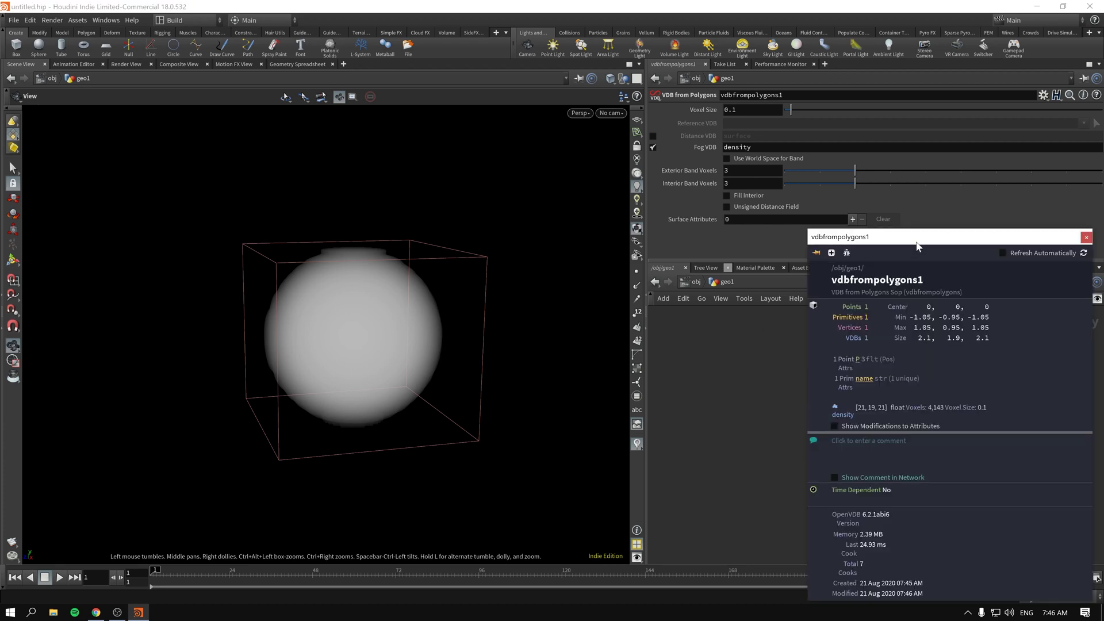
# Step: Move the node info aside, close it, and set the VDB from Polygons voxel size to 0.032
pyautogui.moveTo(920, 251); pyautogui.dragTo(547, 191)
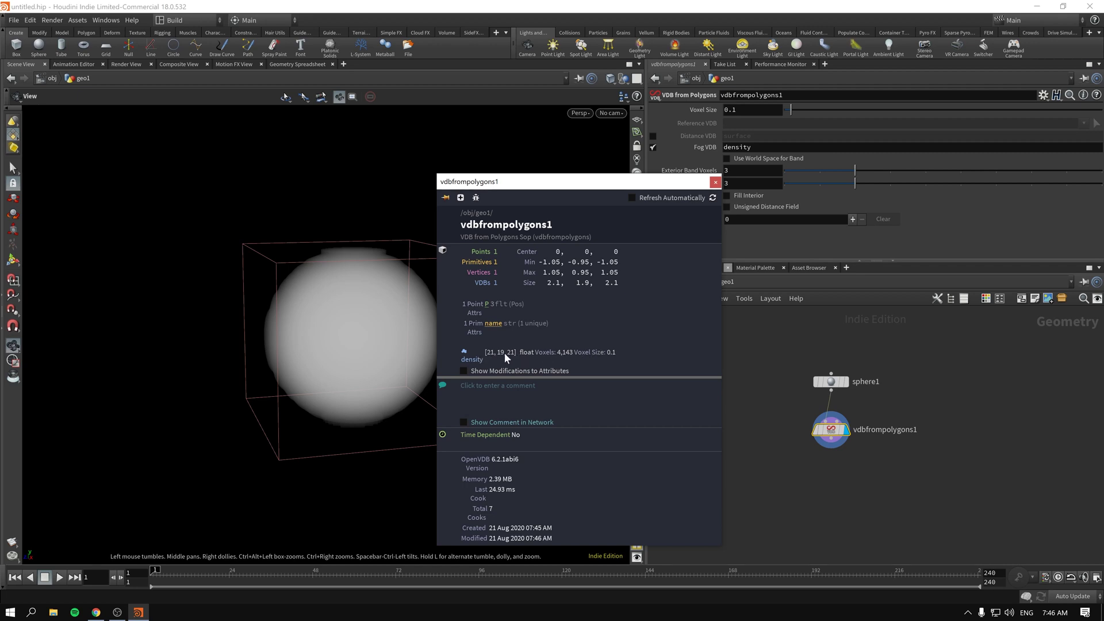
pyautogui.click(716, 182)
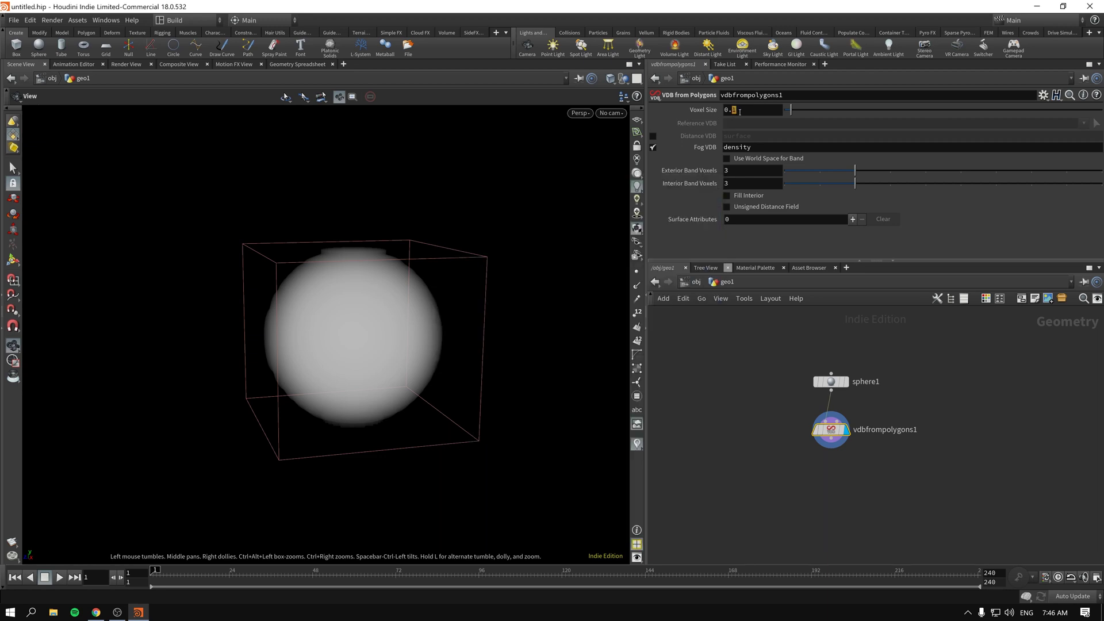
pyautogui.moveTo(791, 109)
pyautogui.mouseDown()
pyautogui.moveTo(803, 112)
pyautogui.moveTo(789, 113)
pyautogui.mouseUp()
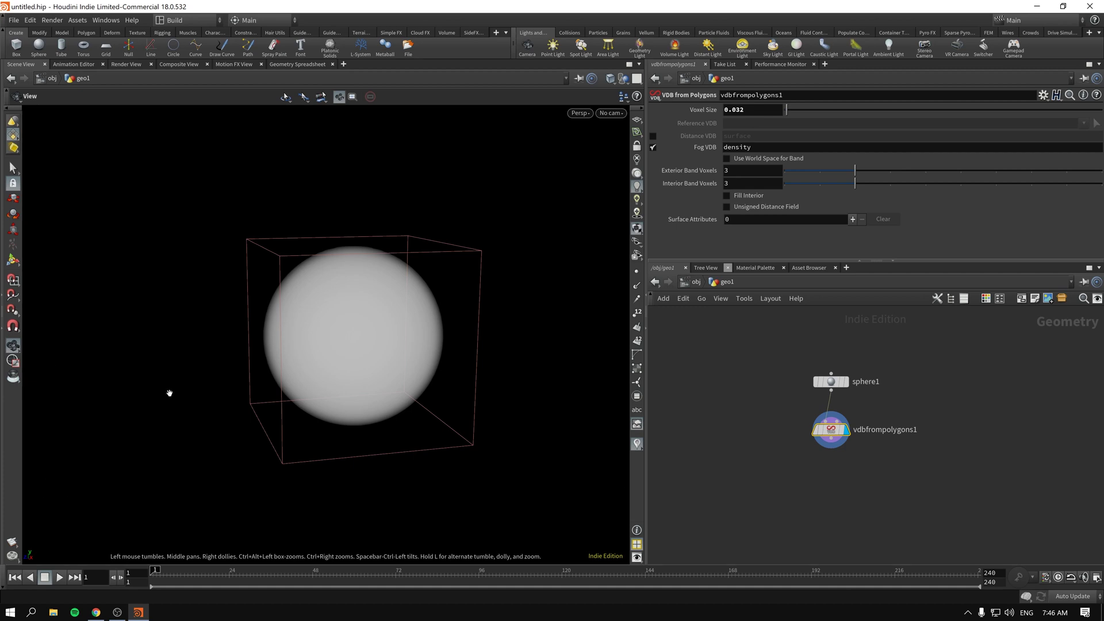
# Step: Open the VDB from Polygons node info to examine the voxel count and resolution at the finer voxel size
pyautogui.moveTo(837, 437)
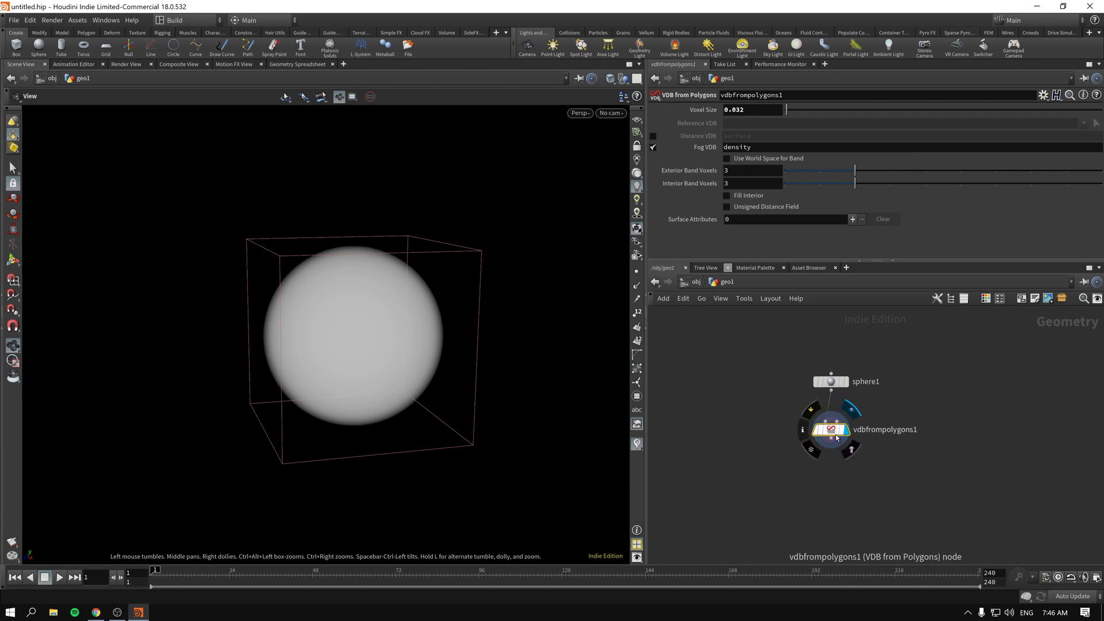
pyautogui.click(804, 430)
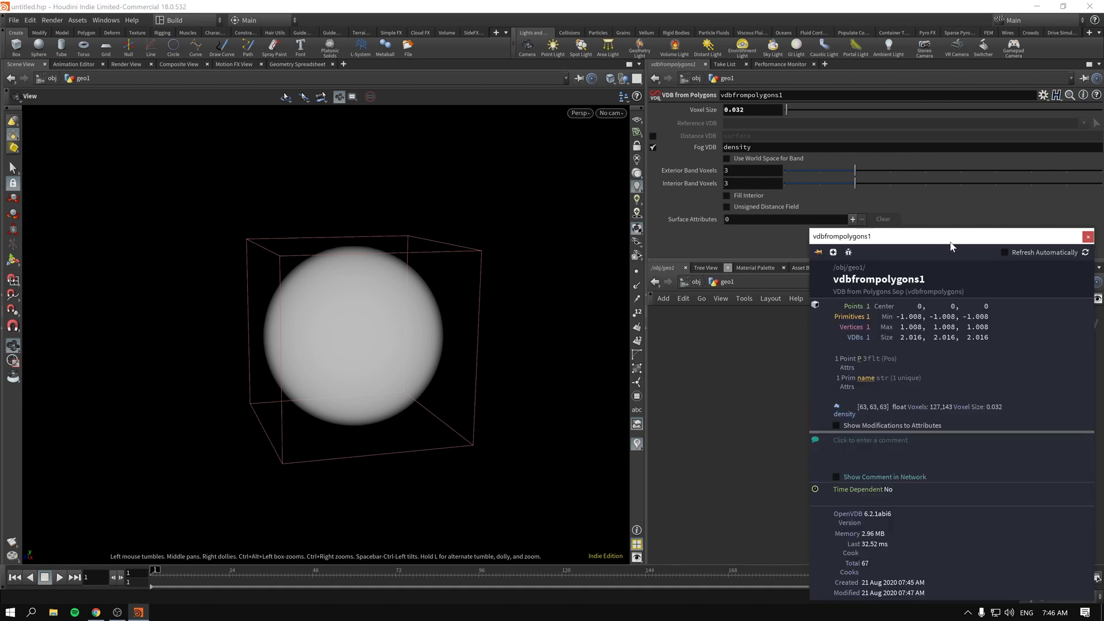
pyautogui.moveTo(950, 246); pyautogui.dragTo(615, 131)
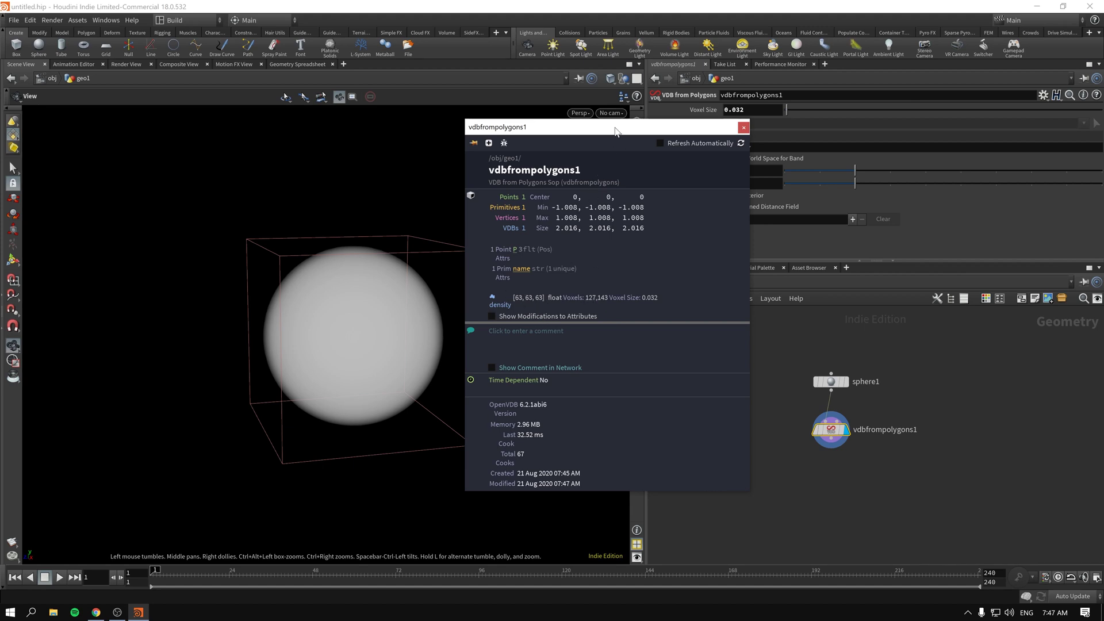
pyautogui.moveTo(615, 131); pyautogui.dragTo(597, 158)
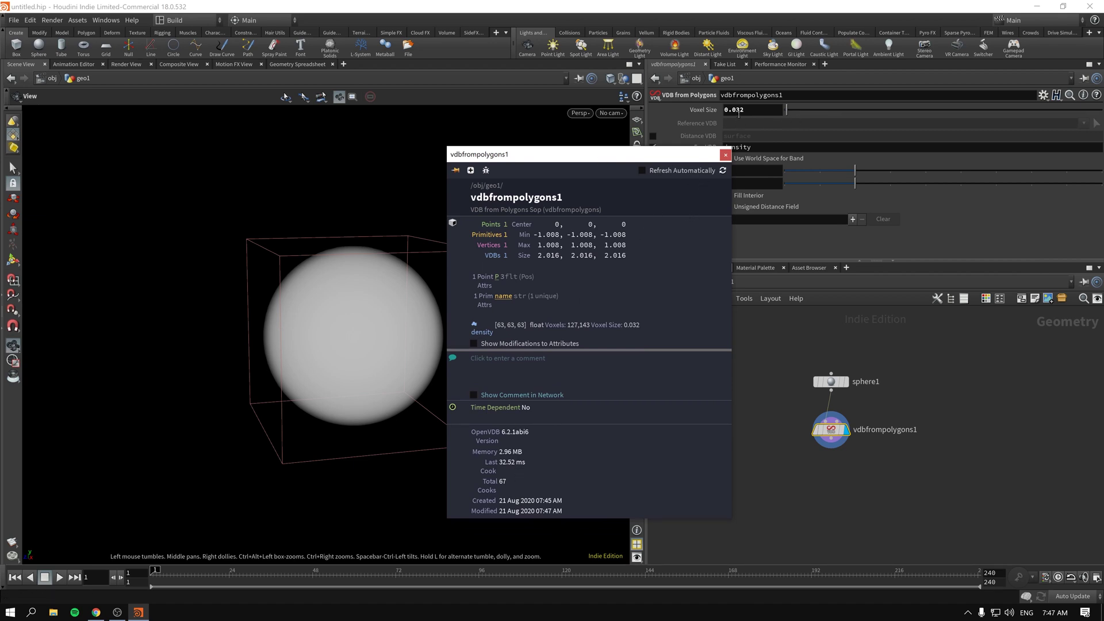
# Step: Set the voxel size to 0.025 and check the voxel count in the VDB from Polygons node info
pyautogui.moveTo(737, 112); pyautogui.dragTo(755, 112)
pyautogui.write('25')
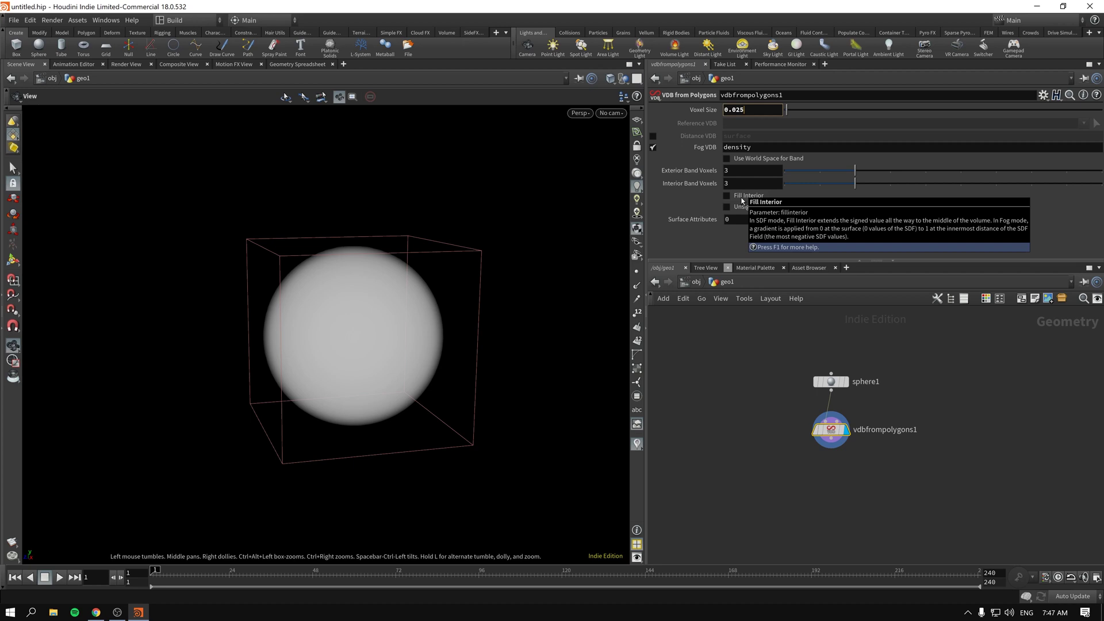
pyautogui.press('Return')
pyautogui.click(802, 430)
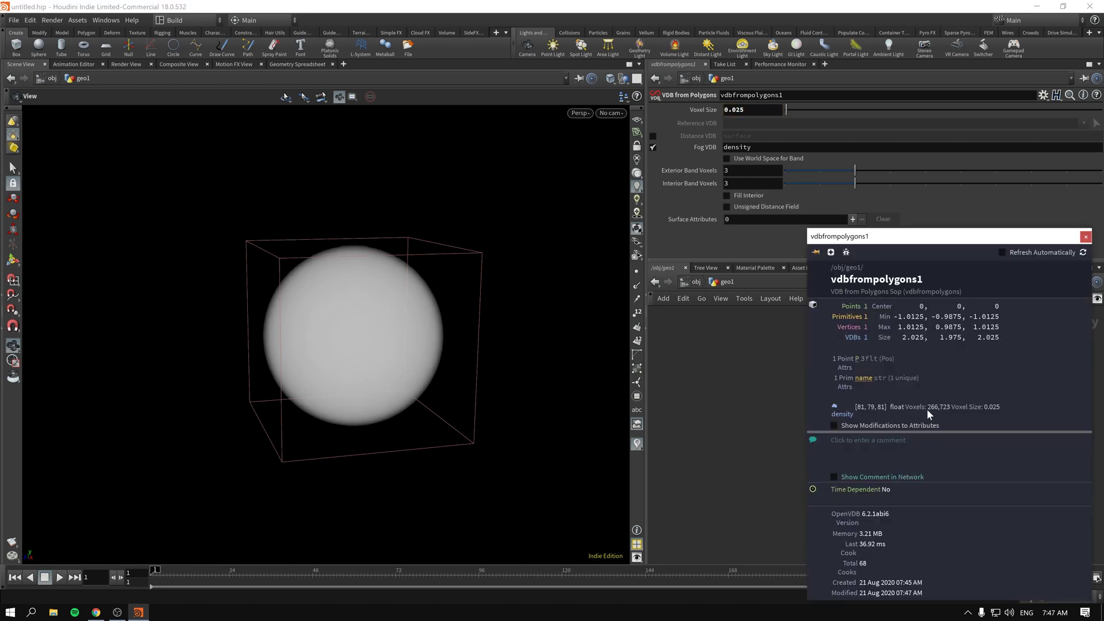
pyautogui.click(1086, 237)
# Step: Set the VDB from Polygons voxel size back to 0.1
pyautogui.moveTo(367, 335); pyautogui.dragTo(374, 337)
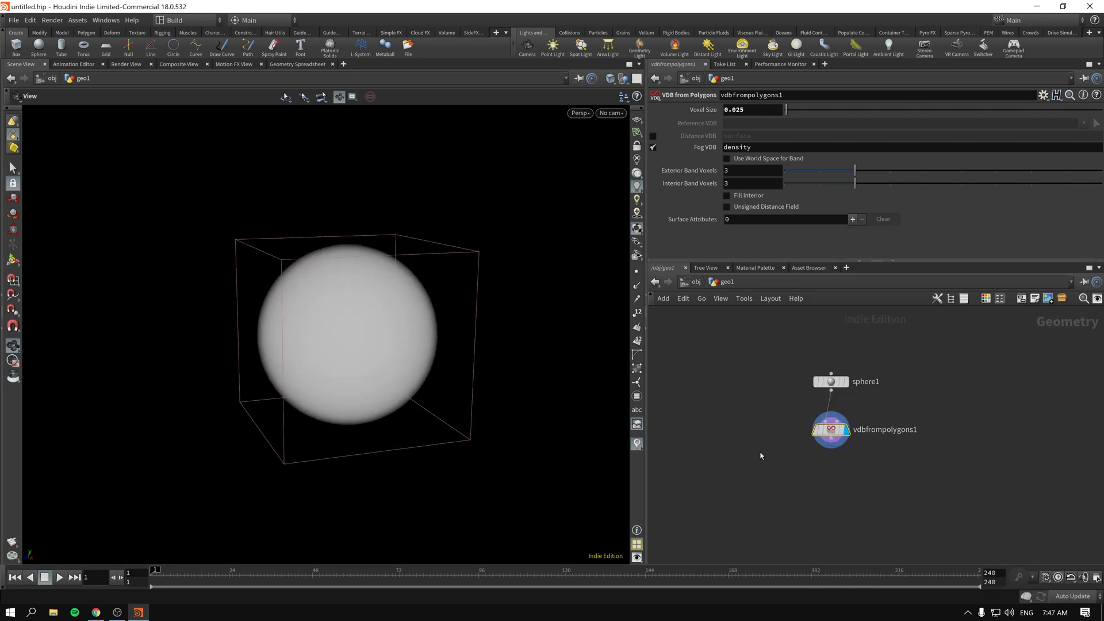
pyautogui.moveTo(775, 429); pyautogui.dragTo(894, 473)
pyautogui.moveTo(898, 513); pyautogui.dragTo(873, 501, button='middle')
pyautogui.moveTo(877, 500); pyautogui.dragTo(752, 382)
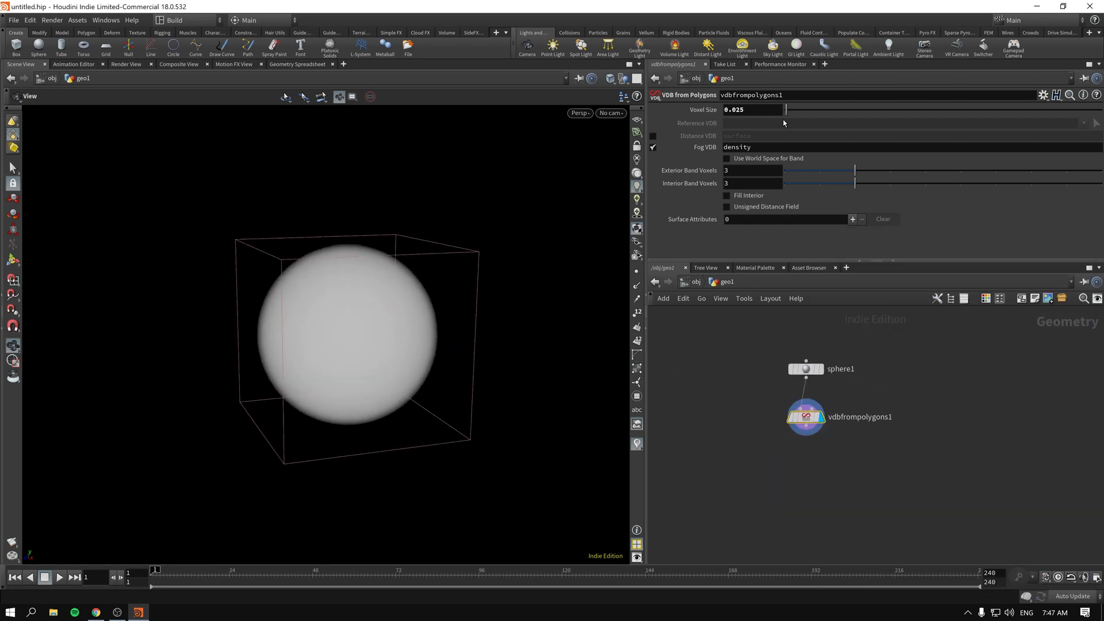
pyautogui.moveTo(786, 112); pyautogui.dragTo(791, 111)
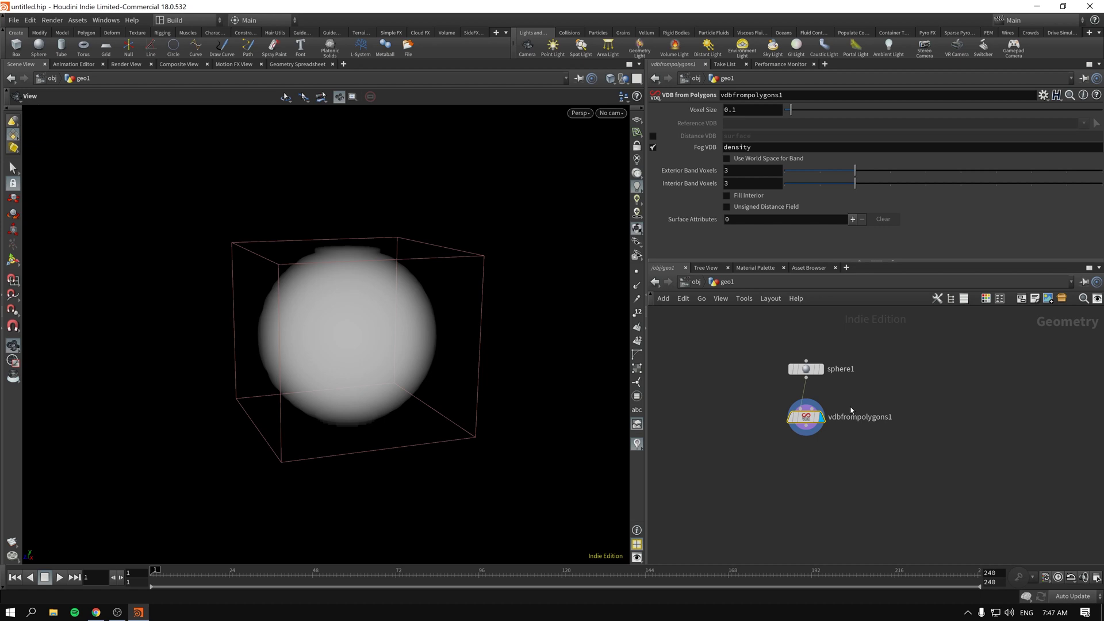
# Step: Add a displayed Volume Visualization node connected below the VDB from Polygons node
pyautogui.press('Tab')
pyautogui.write('v')
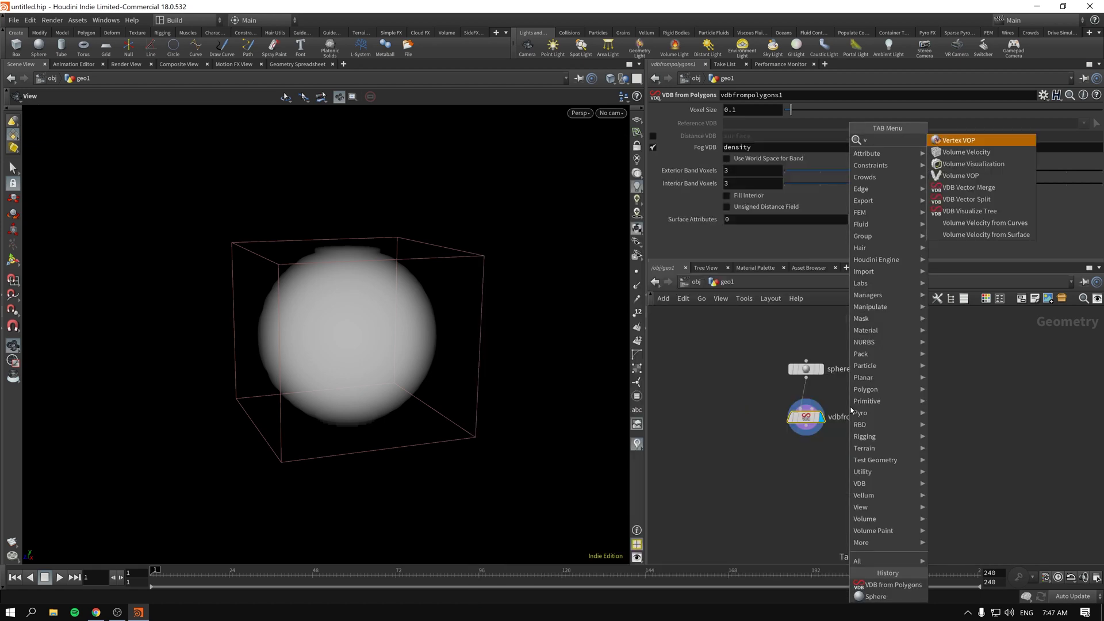
pyautogui.write('vi')
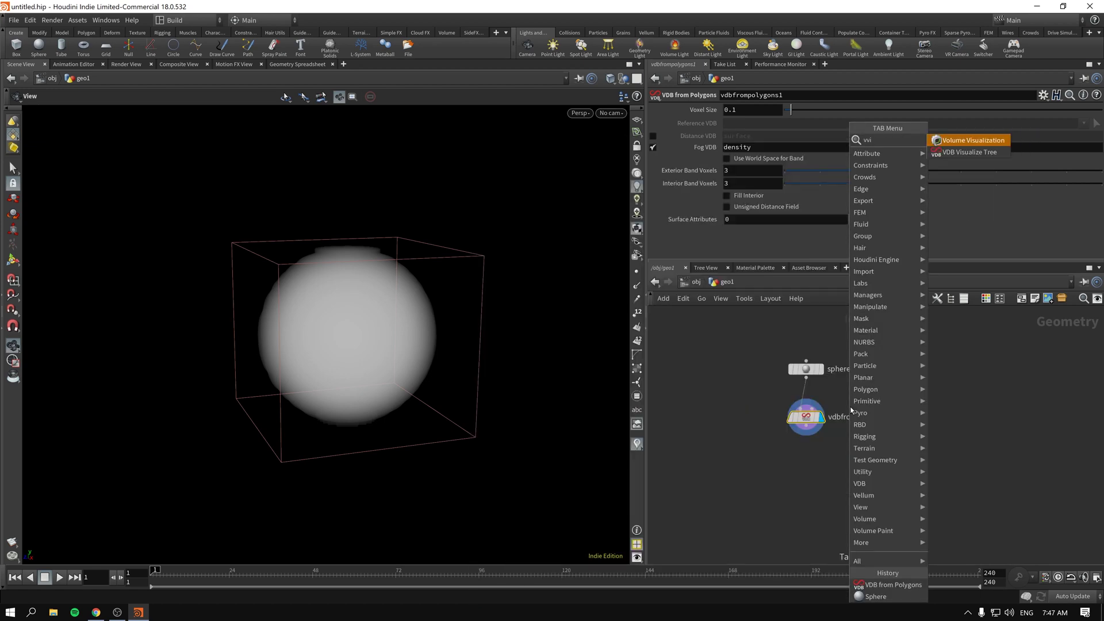
pyautogui.press('Return')
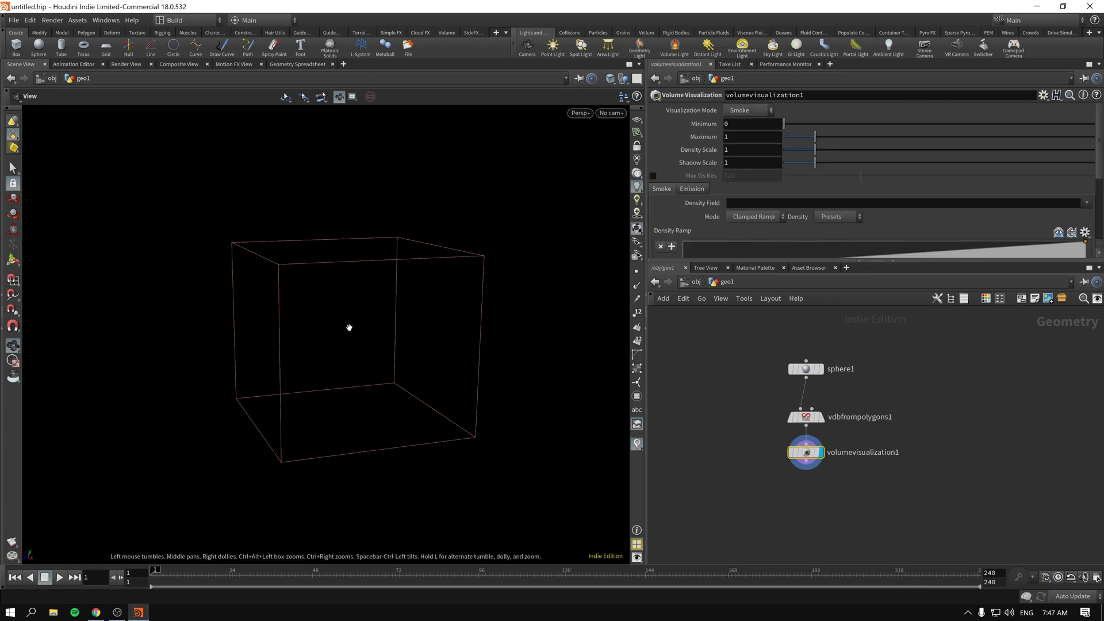
# Step: Set the Volume Visualization node's smoke Density Field to density, matching the Fog VDB name
pyautogui.moveTo(328, 343); pyautogui.dragTo(345, 380)
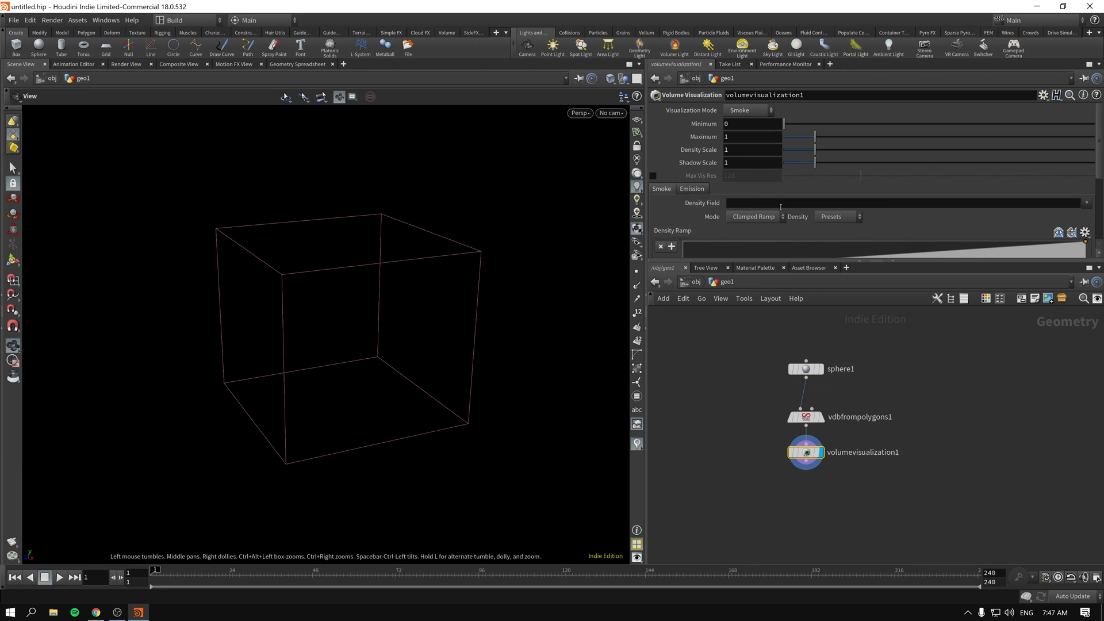
pyautogui.click(737, 203)
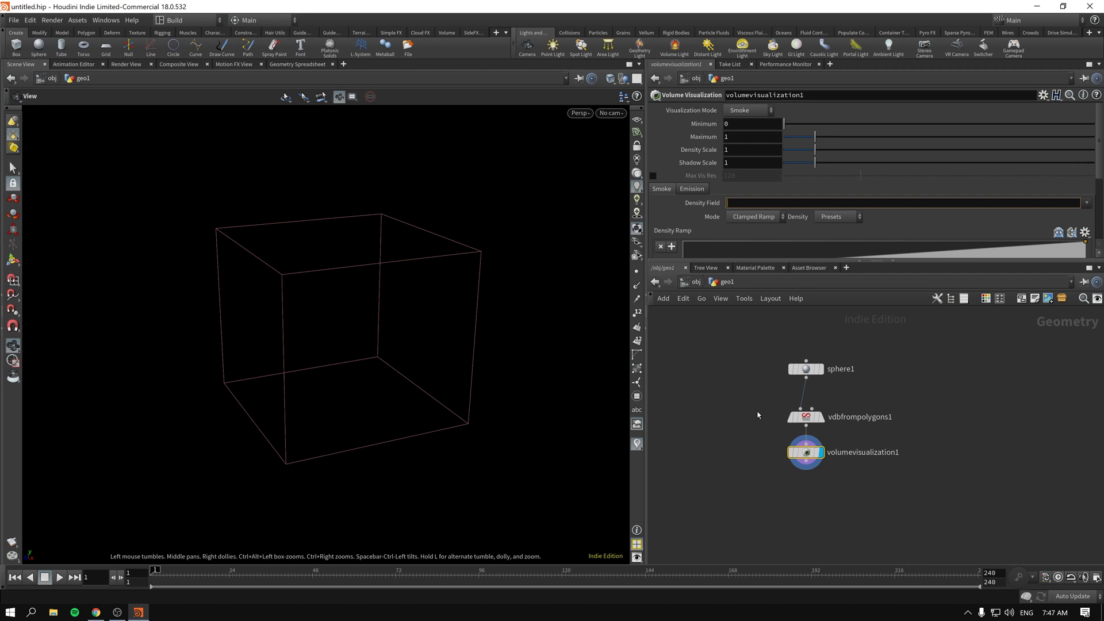
pyautogui.click(806, 416)
pyautogui.middleClick(811, 424)
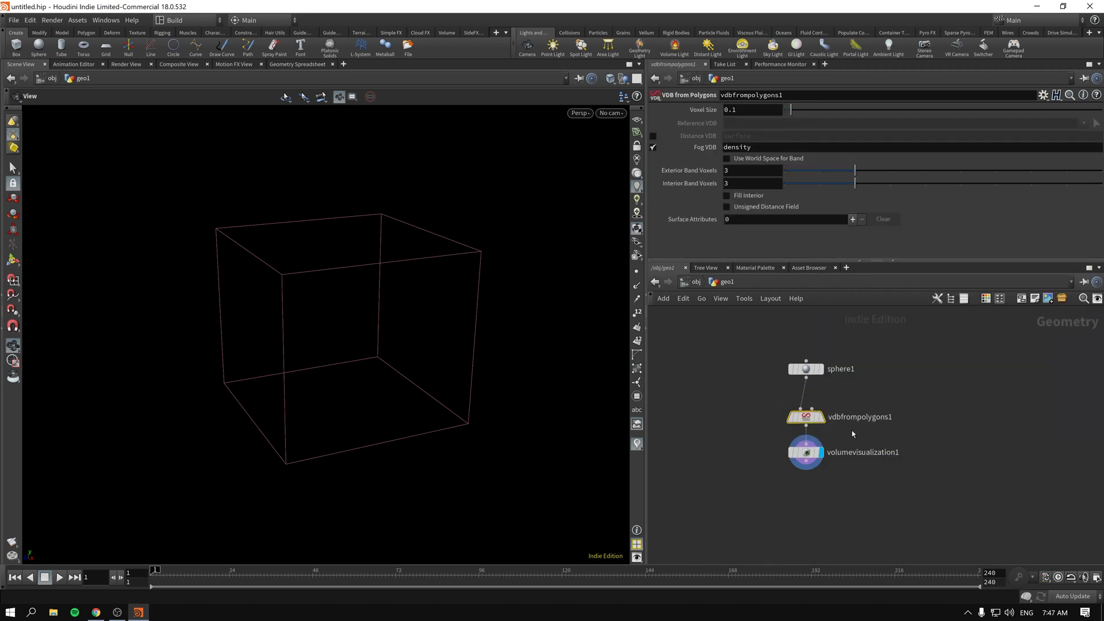
pyautogui.click(806, 452)
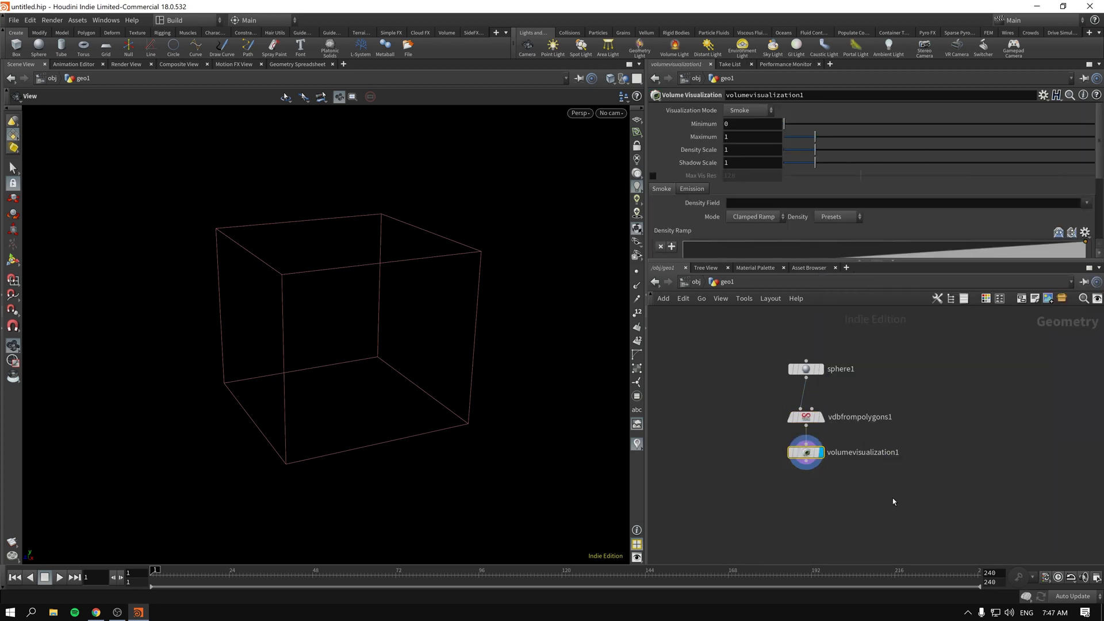
pyautogui.click(1087, 203)
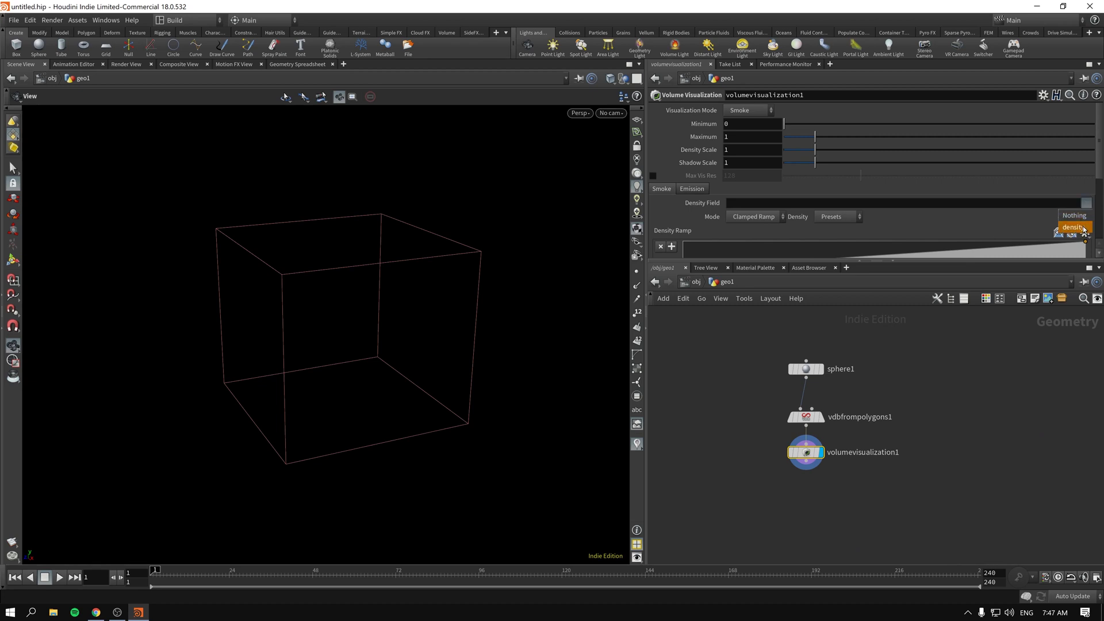
pyautogui.click(1084, 228)
# Step: Raise the Volume Visualization density scale to 10 and inspect the denser fog sphere from the front
pyautogui.moveTo(380, 320); pyautogui.dragTo(385, 360)
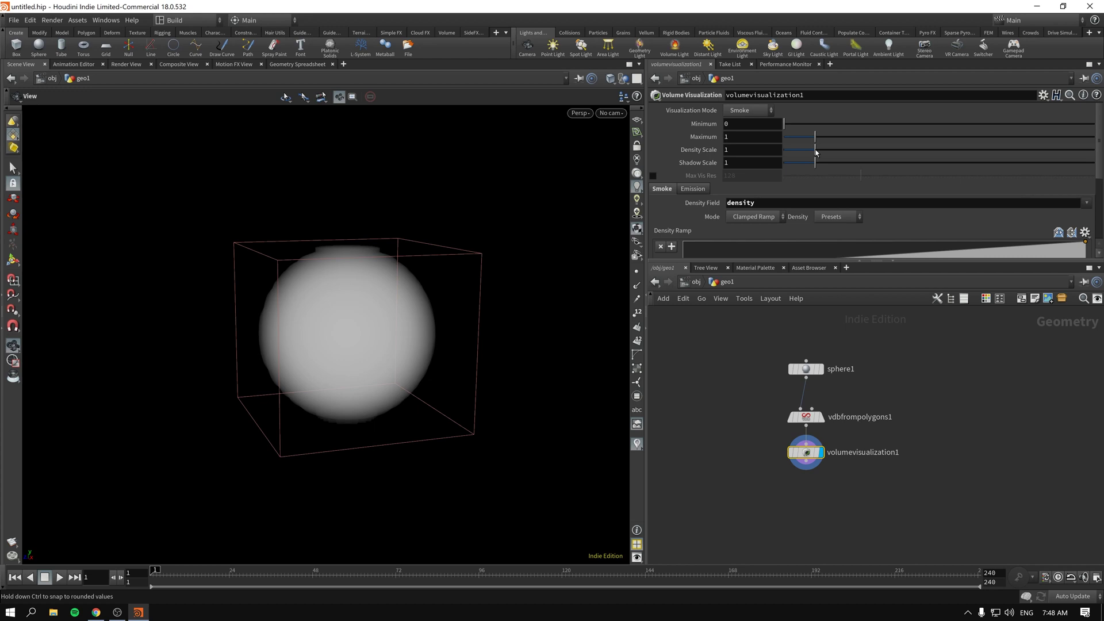
pyautogui.moveTo(816, 152); pyautogui.dragTo(1096, 153)
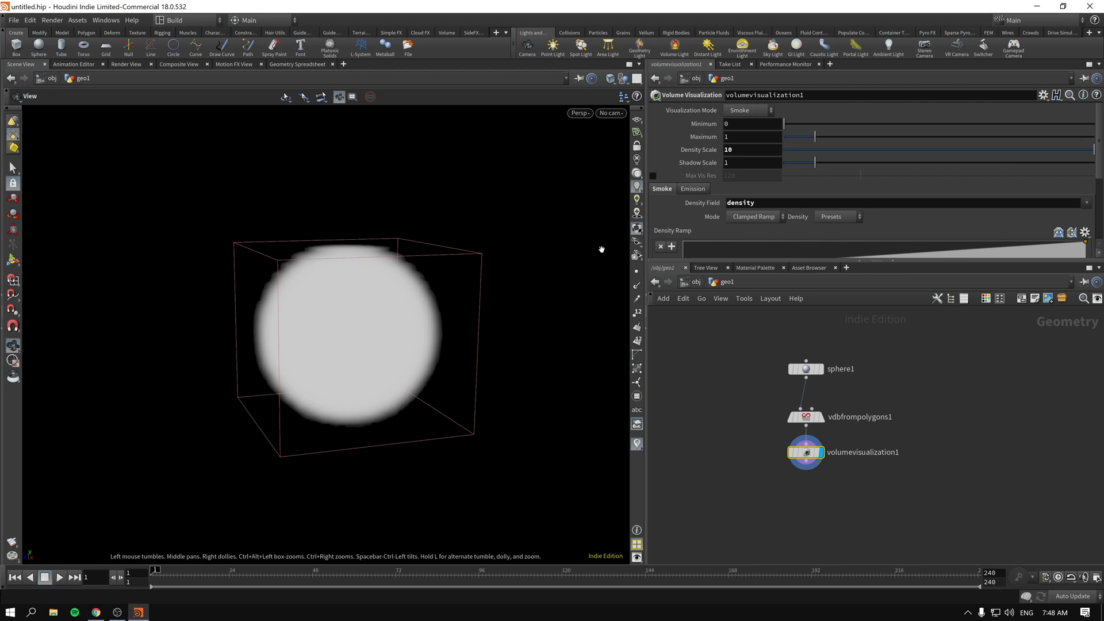
pyautogui.moveTo(315, 312); pyautogui.dragTo(375, 326)
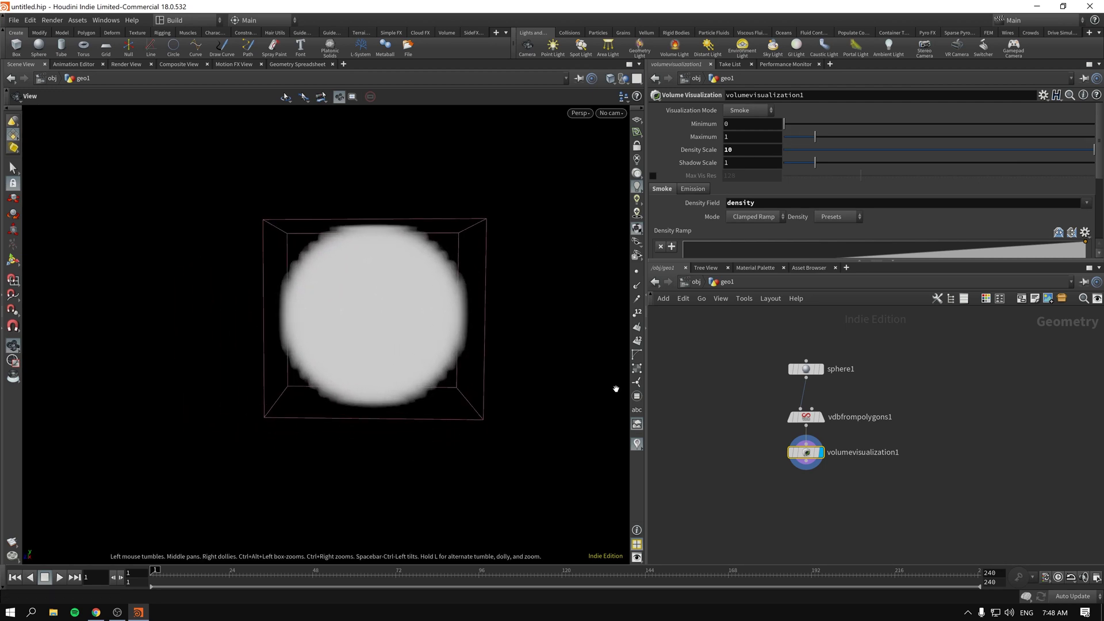
# Step: Set the VDB from Polygons voxel size to 0.041 to smooth the fog sphere's stepped edge
pyautogui.click(805, 416)
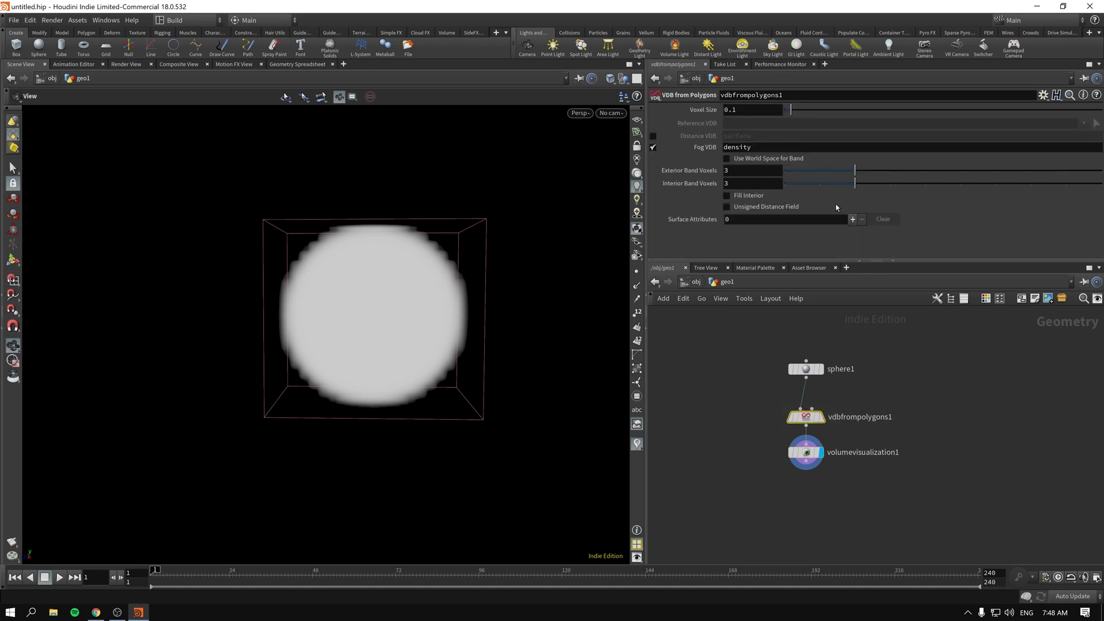
pyautogui.moveTo(792, 111); pyautogui.dragTo(789, 116)
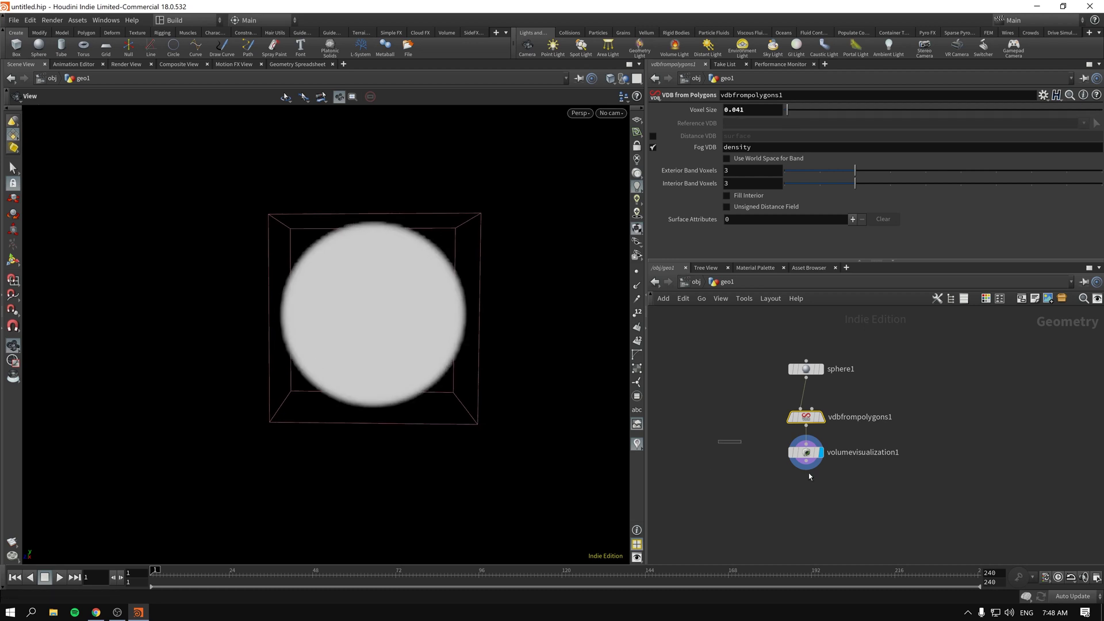
# Step: Move the Volume Visualization node far to the right of the node chain, keeping it connected
pyautogui.click(807, 453)
pyautogui.moveTo(807, 443); pyautogui.dragTo(913, 495)
pyautogui.press('Escape')
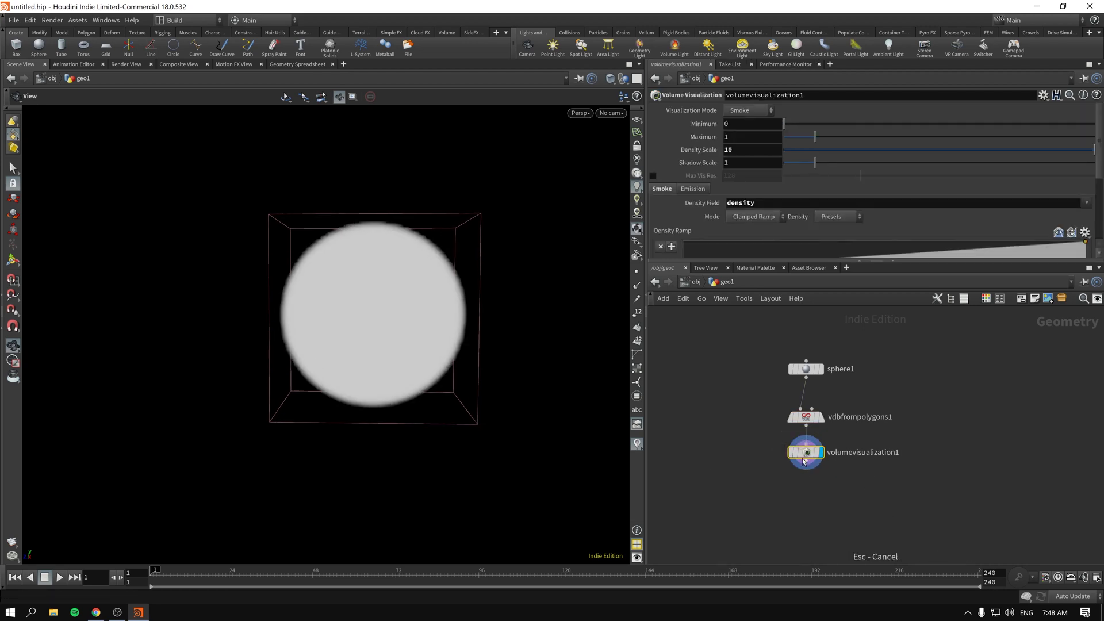
pyautogui.moveTo(804, 462); pyautogui.dragTo(869, 489)
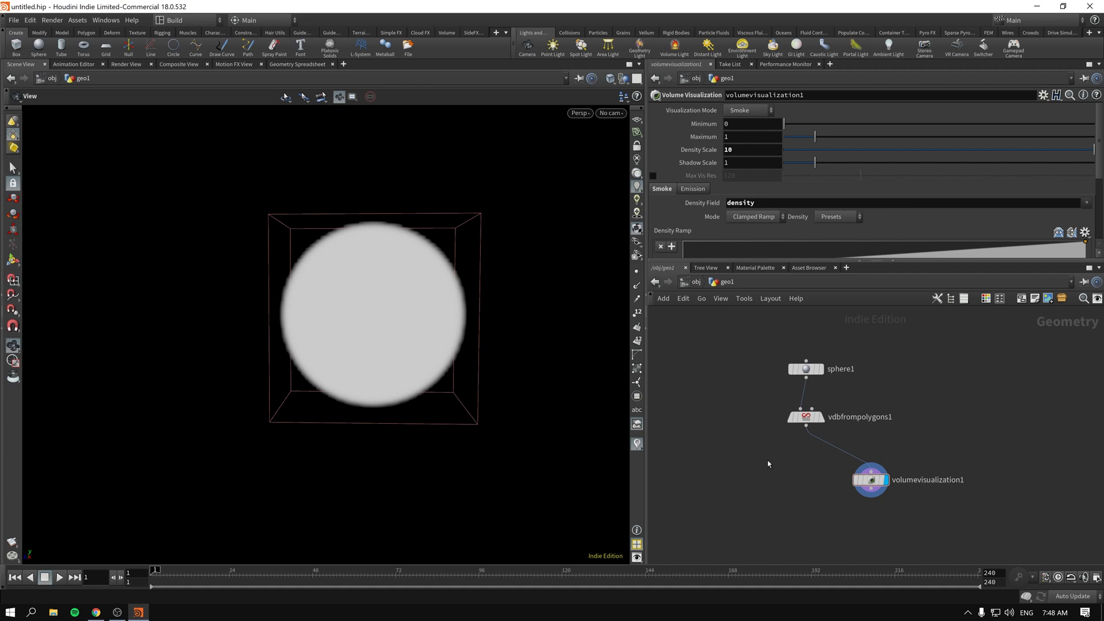
pyautogui.moveTo(382, 320)
pyautogui.mouseDown()
pyautogui.moveTo(414, 340)
pyautogui.moveTo(401, 324)
pyautogui.mouseUp()
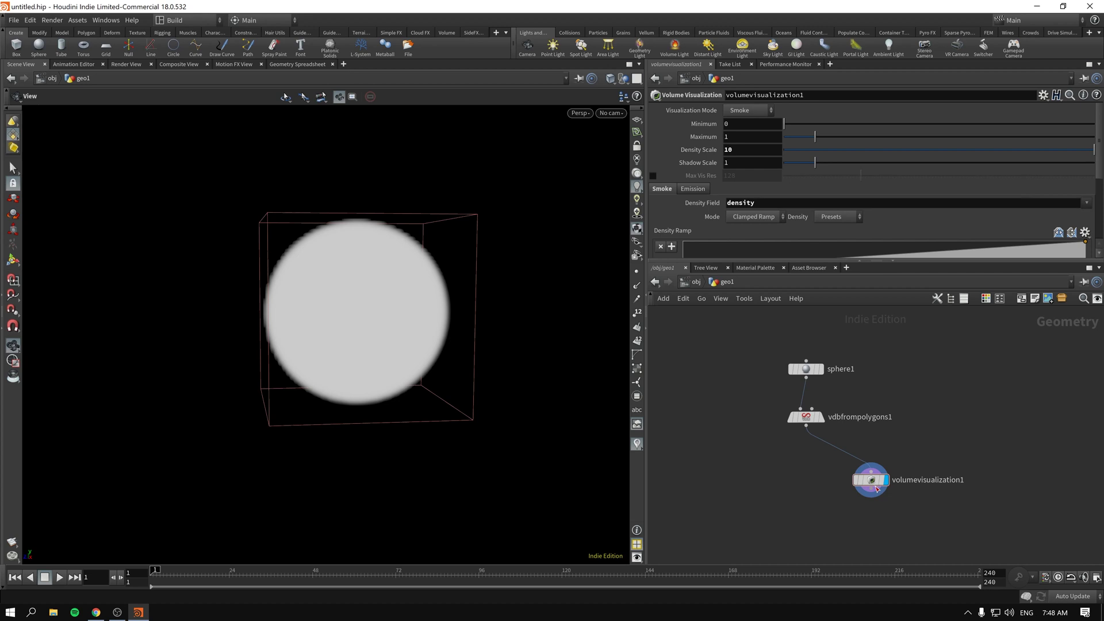
pyautogui.moveTo(873, 482); pyautogui.dragTo(1005, 476)
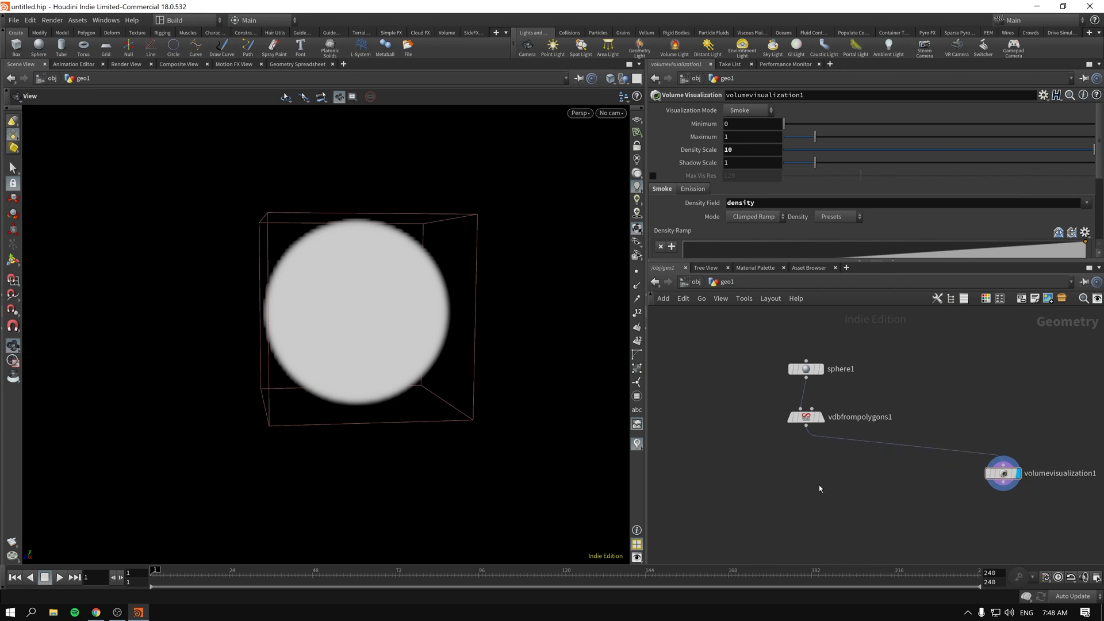
# Step: Add a Convert VDB node connected to the VDB from Polygons node and place it lower in the network
pyautogui.click(806, 418)
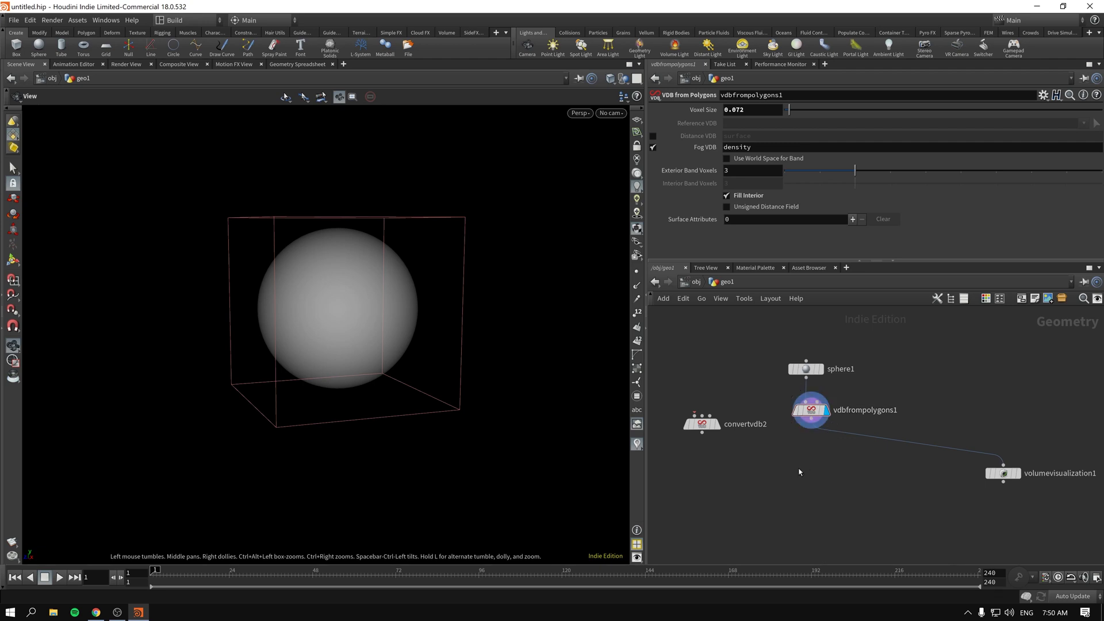
pyautogui.moveTo(791, 468); pyautogui.dragTo(836, 401)
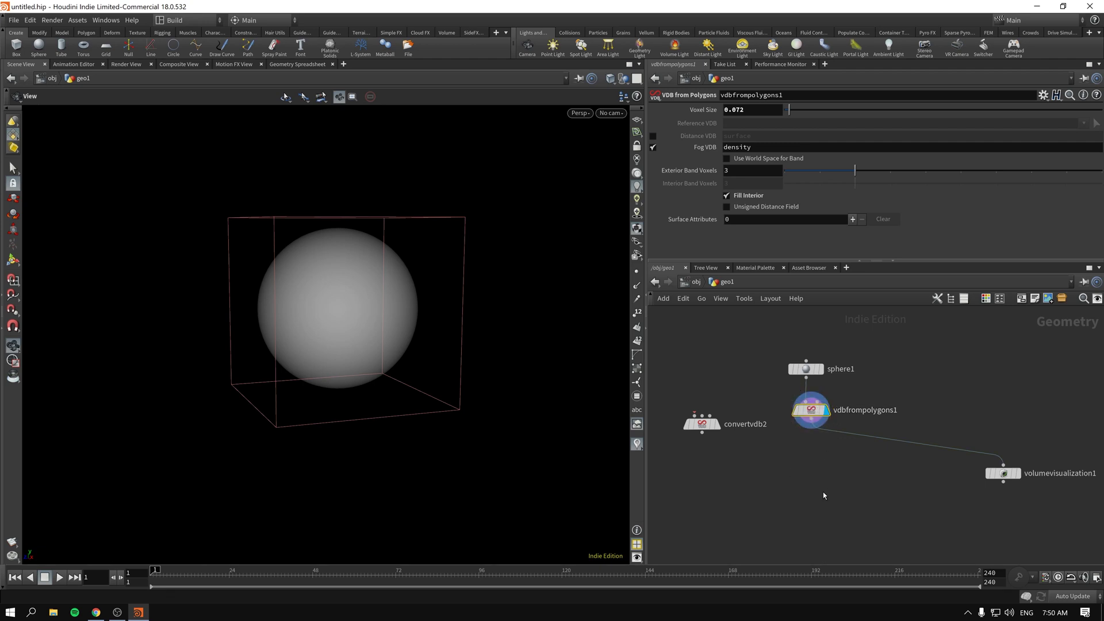
pyautogui.press('Tab')
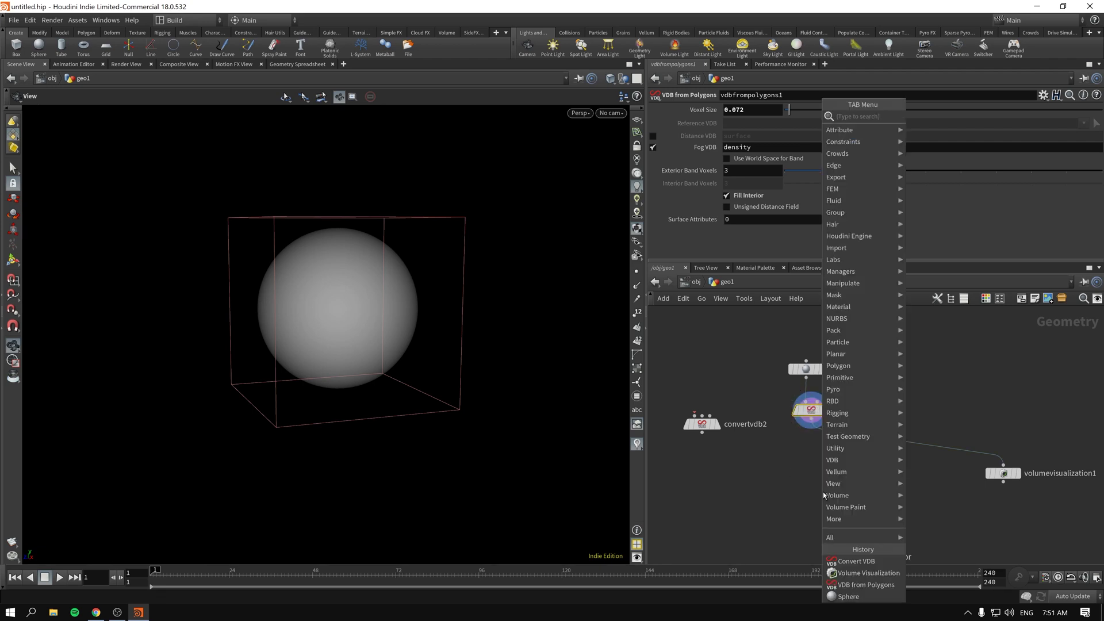
pyautogui.write('vdbc')
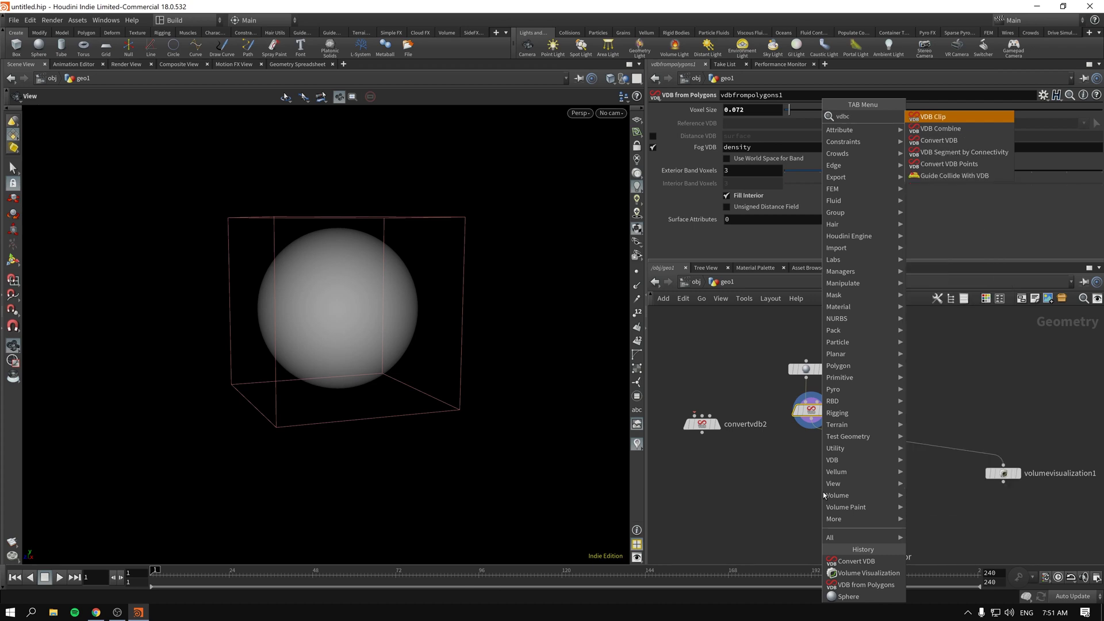
pyautogui.press('Down')
pyautogui.press('Down')
pyautogui.press('Return')
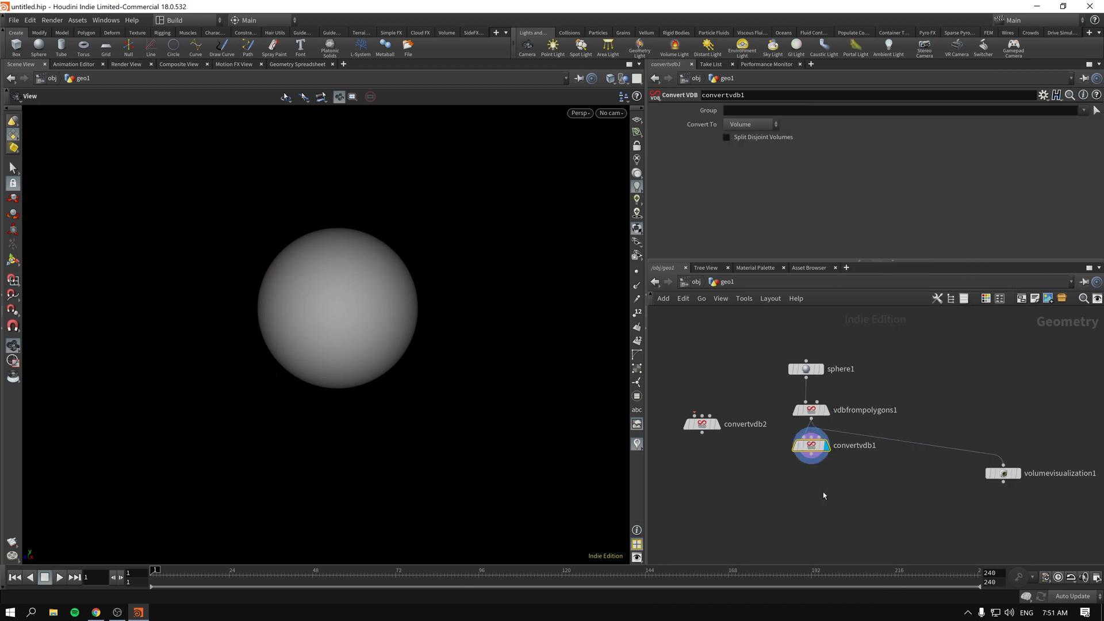
pyautogui.moveTo(811, 446); pyautogui.dragTo(806, 480)
# Step: Set the Convert VDB node to output polygons and switch the sphere's VDB from Polygons from fog to a distance VDB
pyautogui.click(747, 124)
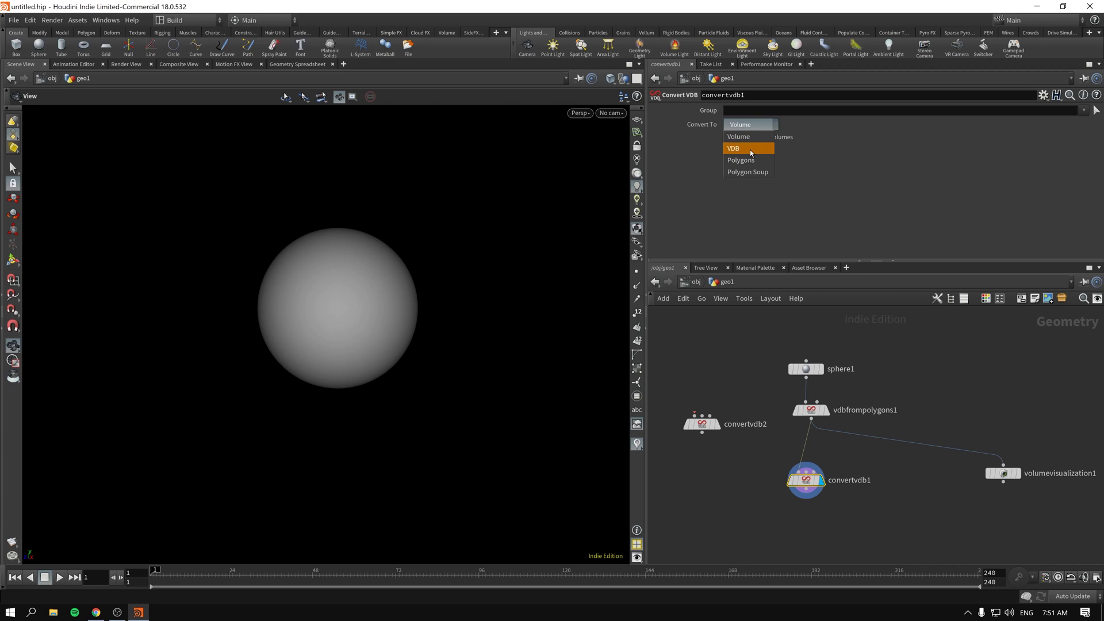
pyautogui.click(754, 161)
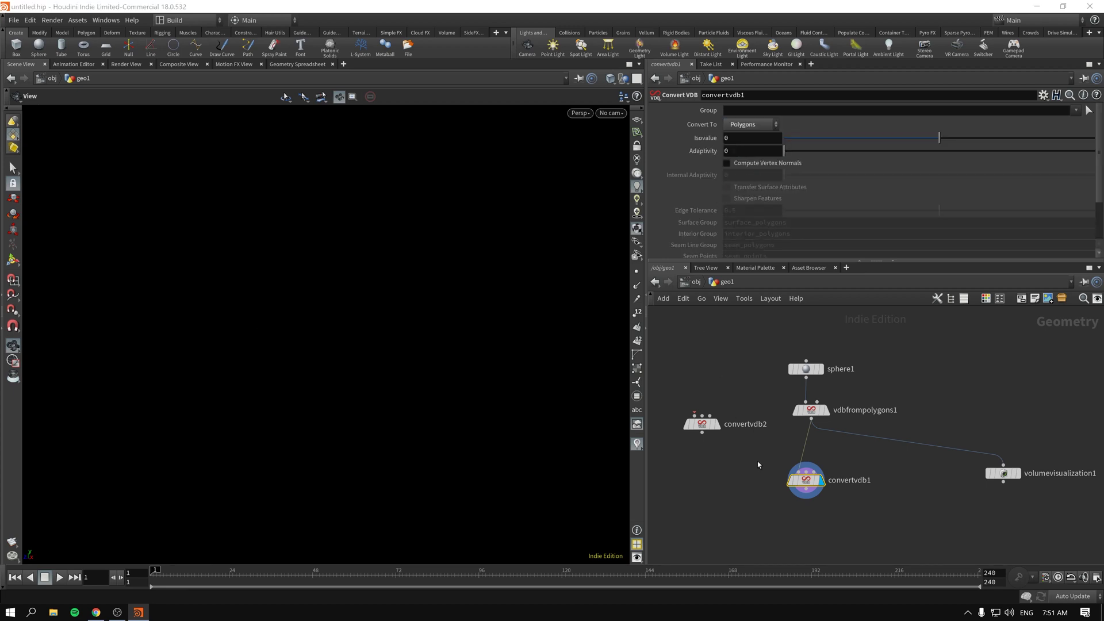
pyautogui.click(808, 409)
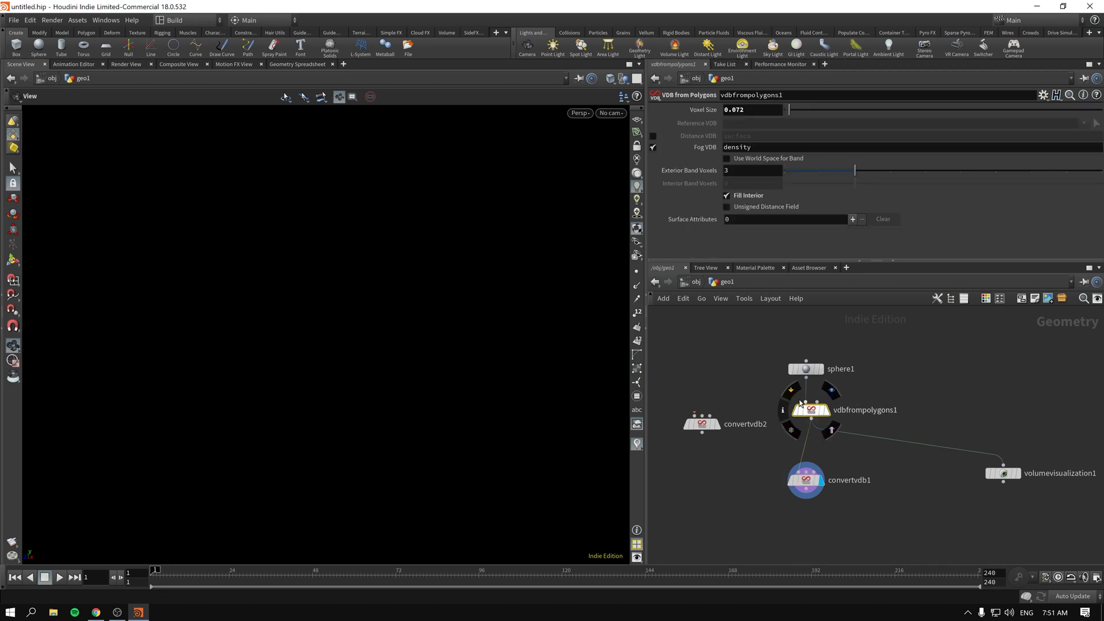
pyautogui.click(653, 148)
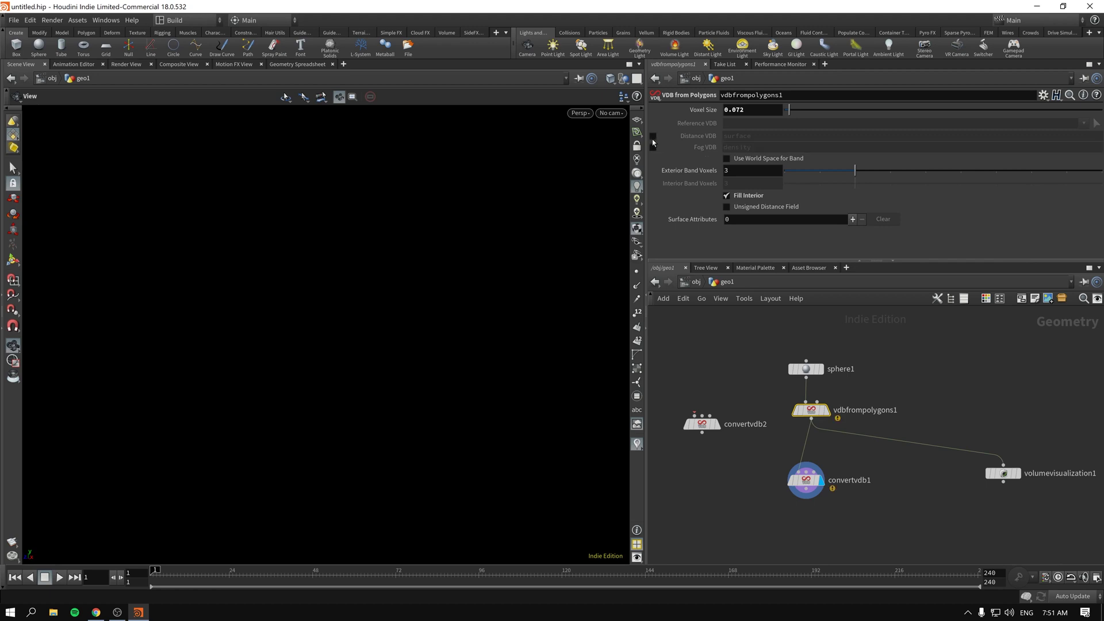
pyautogui.click(653, 136)
pyautogui.click(819, 484)
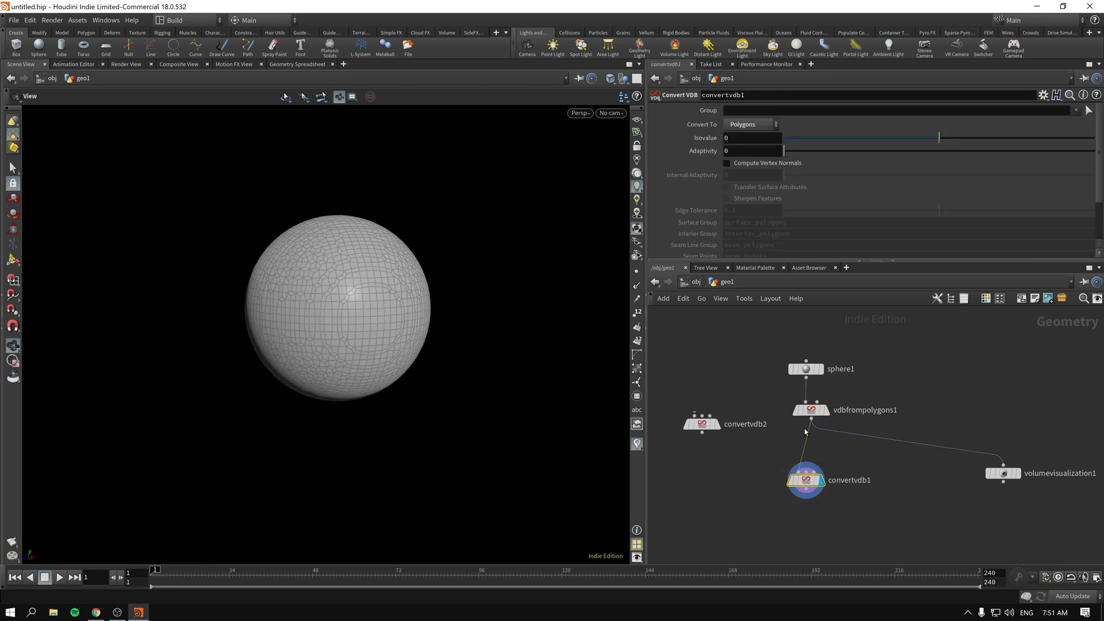
# Step: Switch the sphere's VDB from Polygons back to a fog VDB and set the Convert VDB isovalue to 0.023
pyautogui.click(811, 410)
pyautogui.click(652, 136)
pyautogui.click(652, 148)
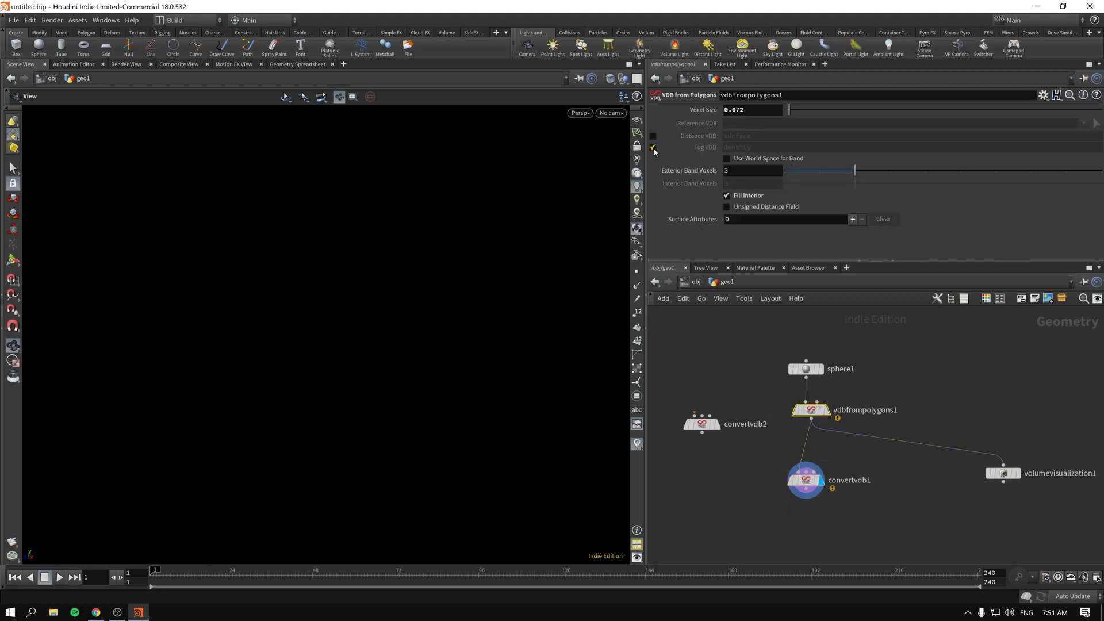
pyautogui.click(809, 480)
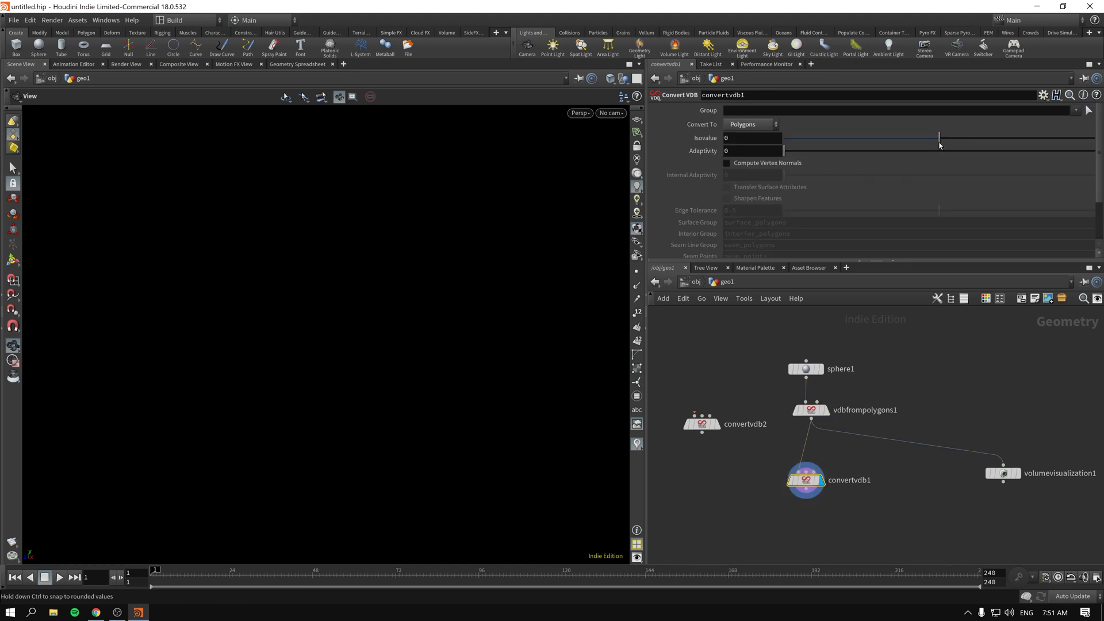
pyautogui.moveTo(940, 145); pyautogui.dragTo(943, 145)
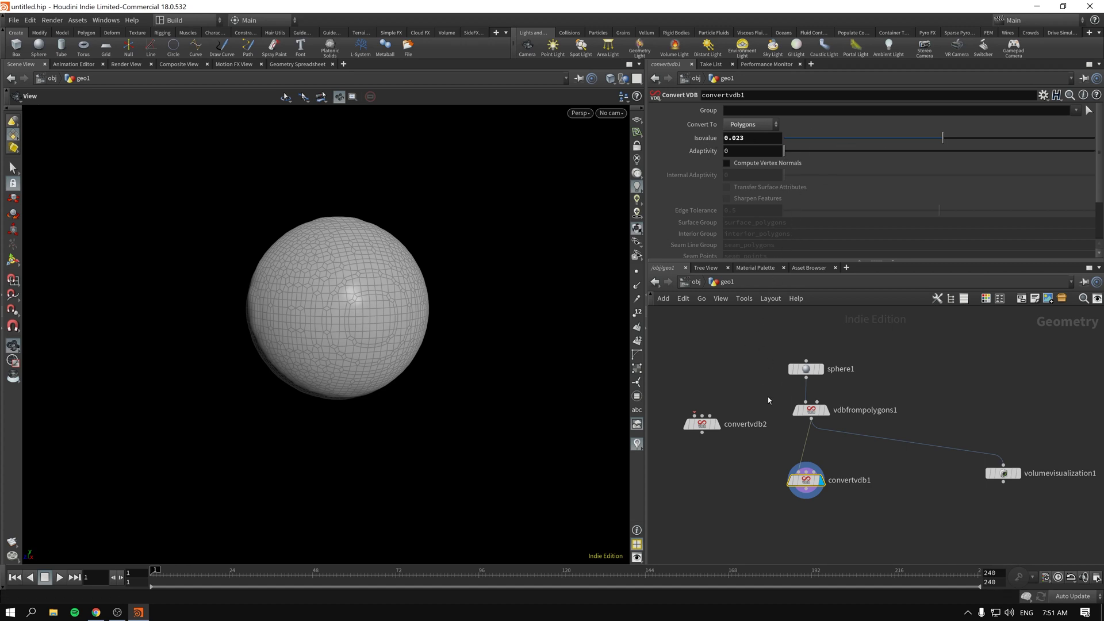
# Step: Turn off Fill Interior on the sphere's VDB from Polygons node, inspect the polygon mesh, and turn the option back on
pyautogui.click(811, 410)
pyautogui.click(726, 195)
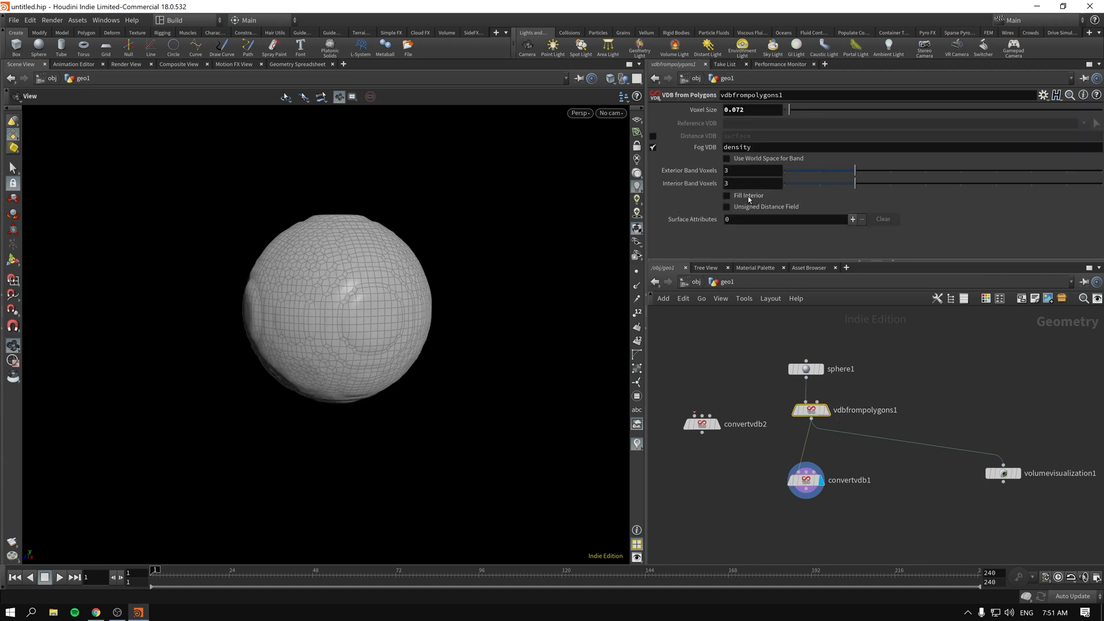
pyautogui.moveTo(306, 317)
pyautogui.mouseDown()
pyautogui.moveTo(315, 320)
pyautogui.moveTo(288, 322)
pyautogui.mouseUp()
pyautogui.moveTo(322, 331); pyautogui.dragTo(394, 314, button='right')
pyautogui.moveTo(394, 314); pyautogui.dragTo(426, 310)
pyautogui.click(739, 197)
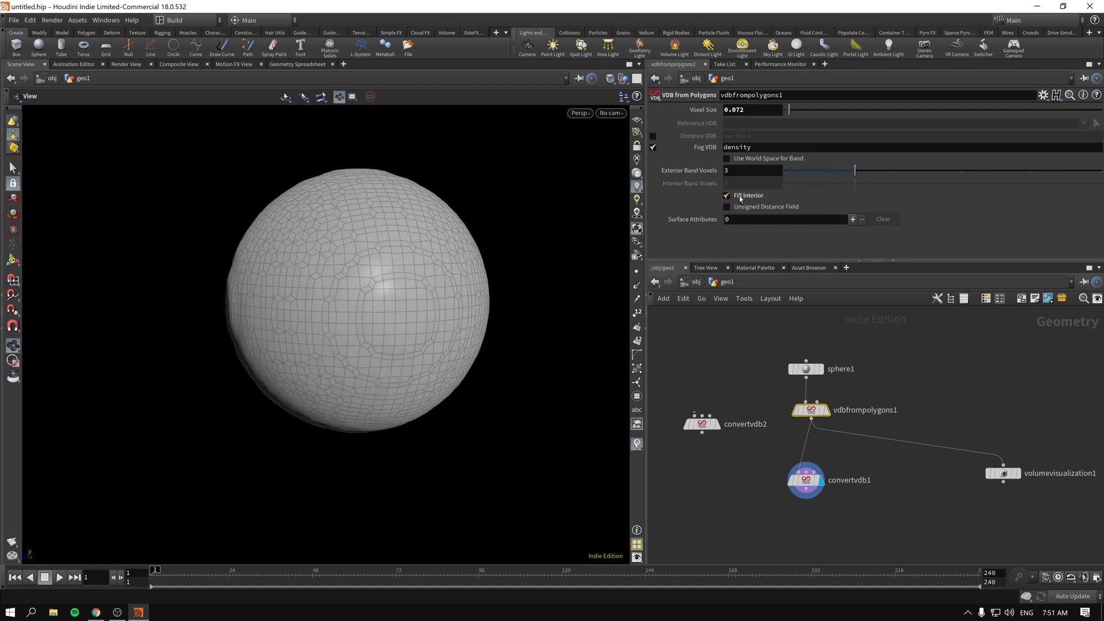
# Step: Set the voxel size of the sphere's VDB from Polygons node to 0.03 and inspect the converted mesh
pyautogui.scroll(-3, 450, 321)
pyautogui.scroll(5, 549, 269)
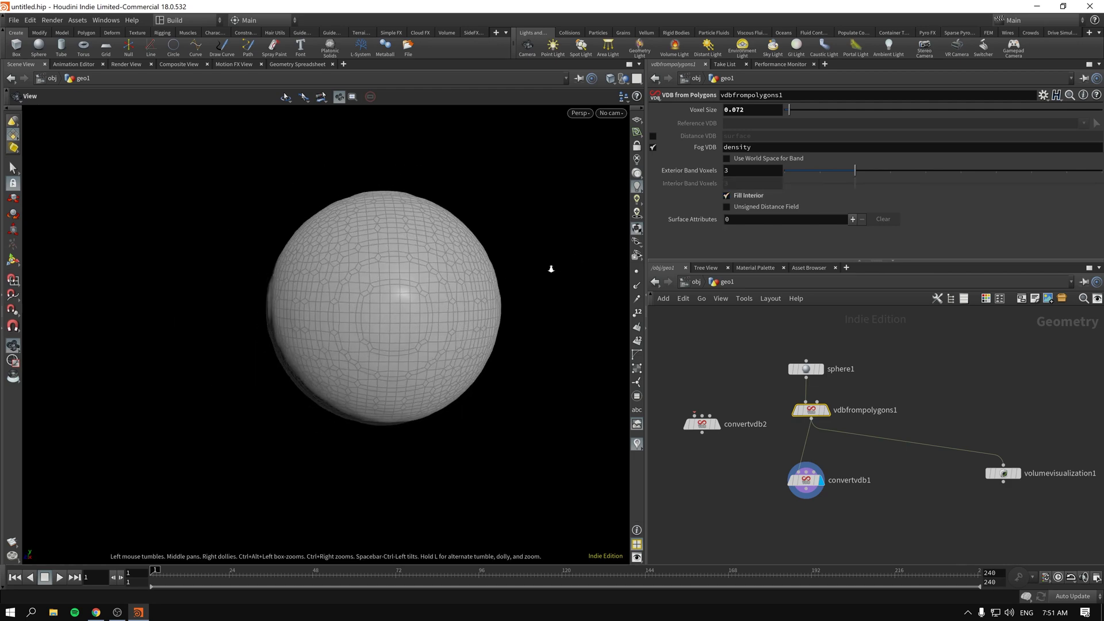
pyautogui.moveTo(550, 268); pyautogui.dragTo(394, 290)
pyautogui.scroll(-3, 536, 307)
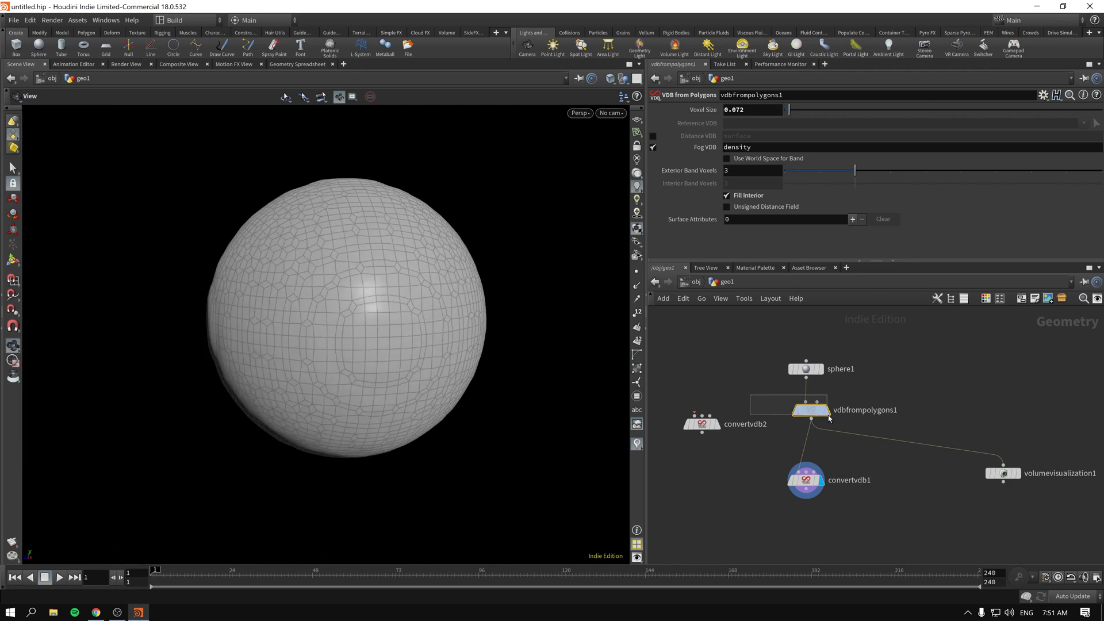
pyautogui.moveTo(735, 110); pyautogui.dragTo(744, 110)
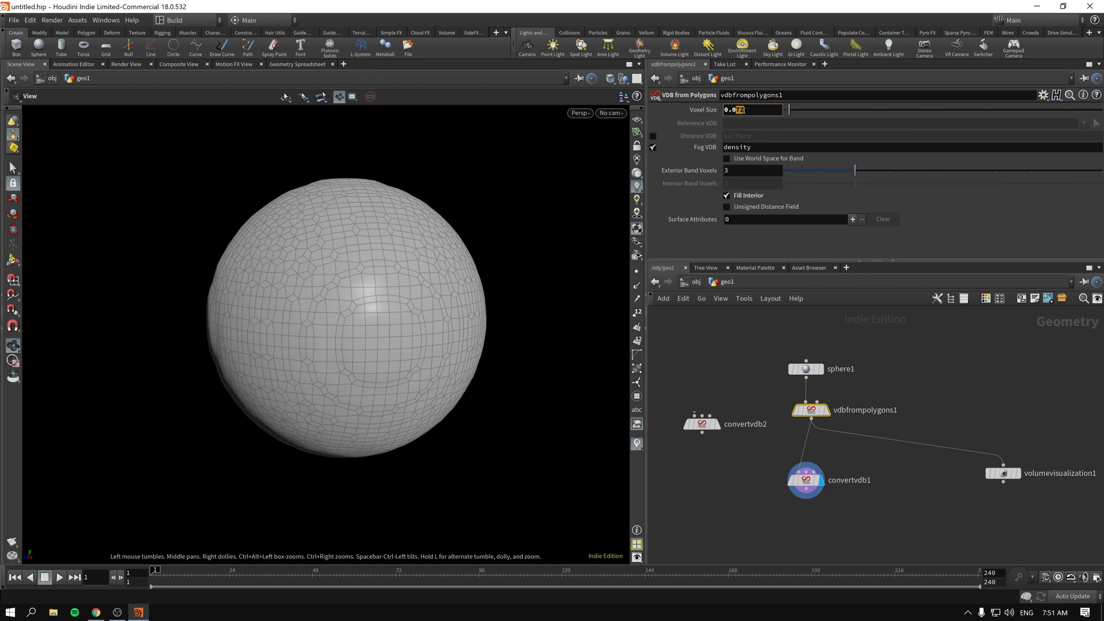
pyautogui.write('3')
pyautogui.press('Return')
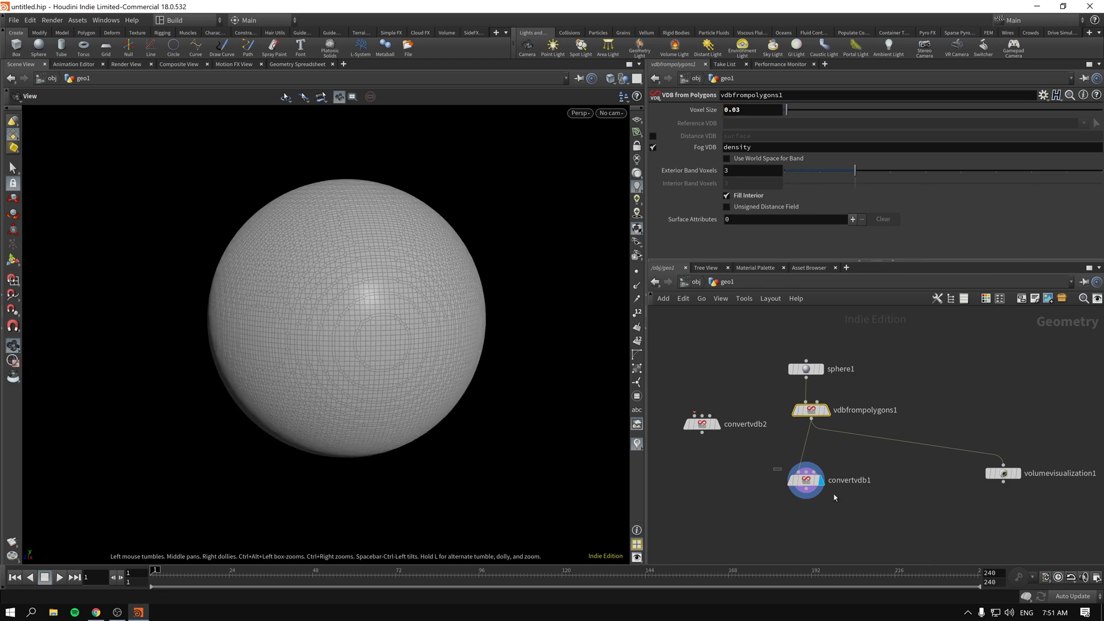
pyautogui.click(810, 481)
pyautogui.moveTo(322, 328)
pyautogui.mouseDown()
pyautogui.moveTo(355, 306)
pyautogui.moveTo(314, 322)
pyautogui.mouseUp()
pyautogui.moveTo(368, 340); pyautogui.dragTo(435, 357, button='right')
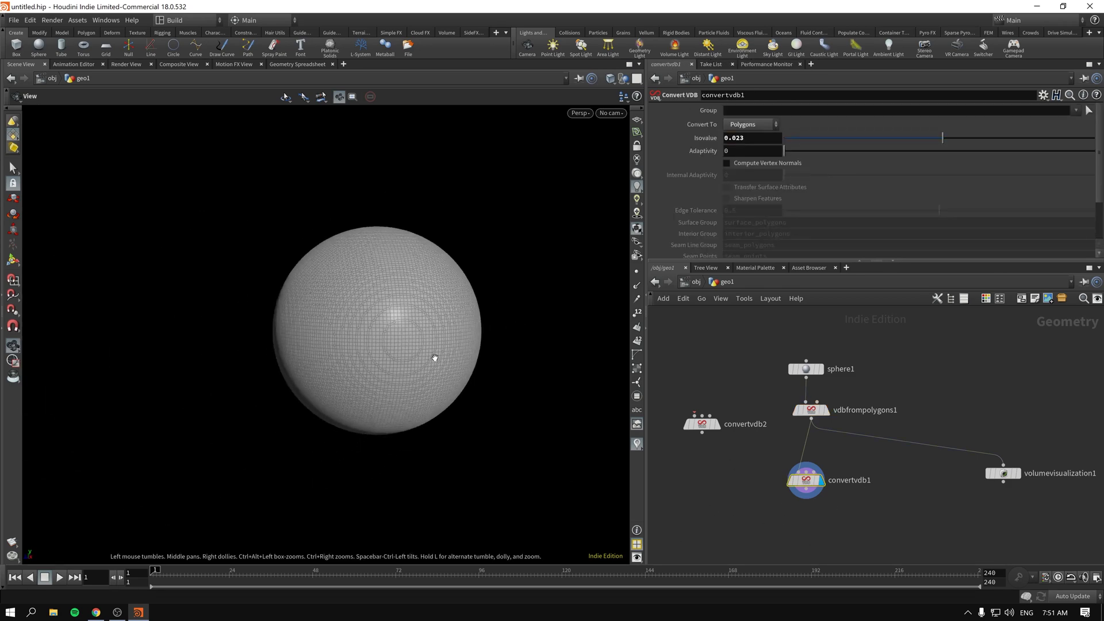
# Step: Move the sphere's VDB from Polygons, Convert VDB and Volume Visualization nodes together to the right to free network space
pyautogui.moveTo(891, 520); pyautogui.dragTo(878, 494, button='middle')
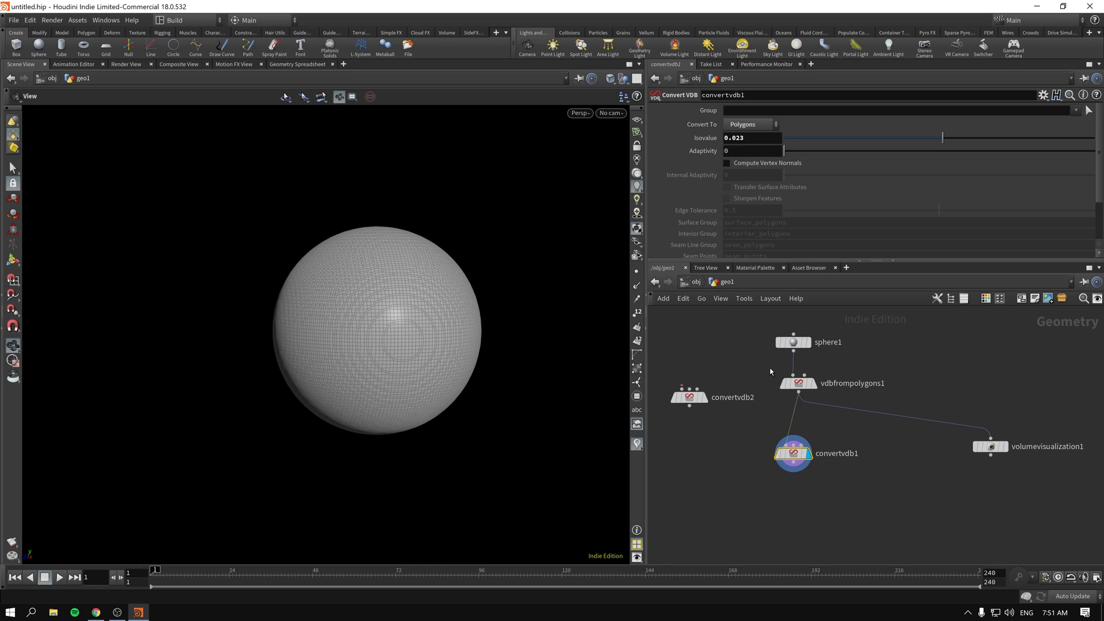
pyautogui.moveTo(770, 372); pyautogui.dragTo(1034, 502)
pyautogui.moveTo(799, 453); pyautogui.dragTo(941, 466)
pyautogui.click(813, 463)
# Step: Add a Box node in the free network space and connect a VDB from Polygons node below it
pyautogui.press('Tab')
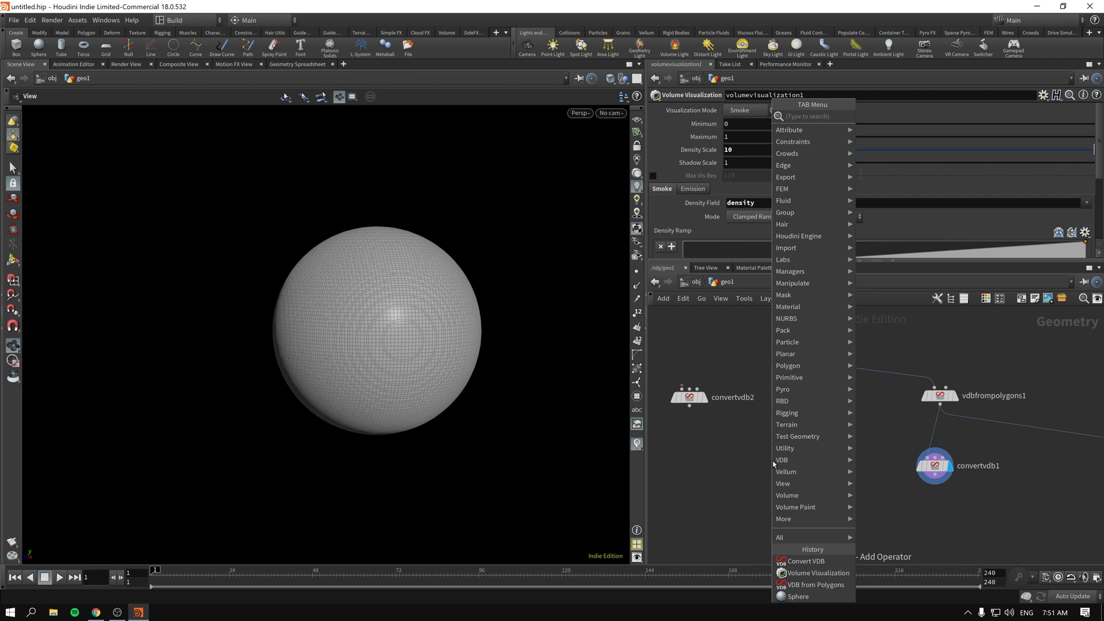
pyautogui.write('box')
pyautogui.press('Return')
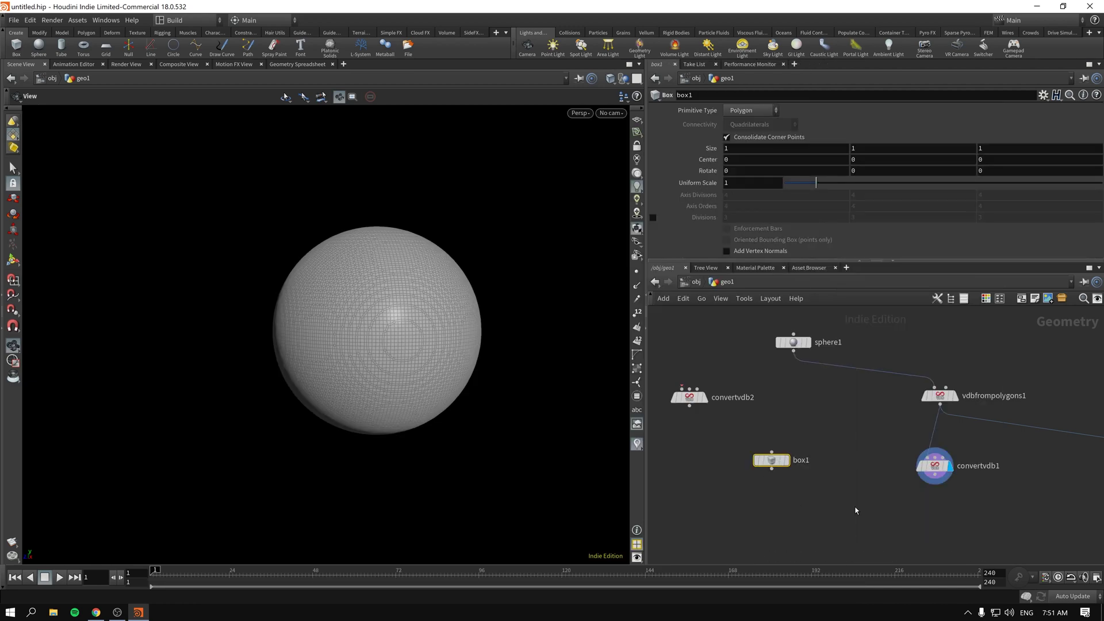
pyautogui.moveTo(856, 510); pyautogui.dragTo(820, 454, button='middle')
pyautogui.press('Tab')
pyautogui.write('v')
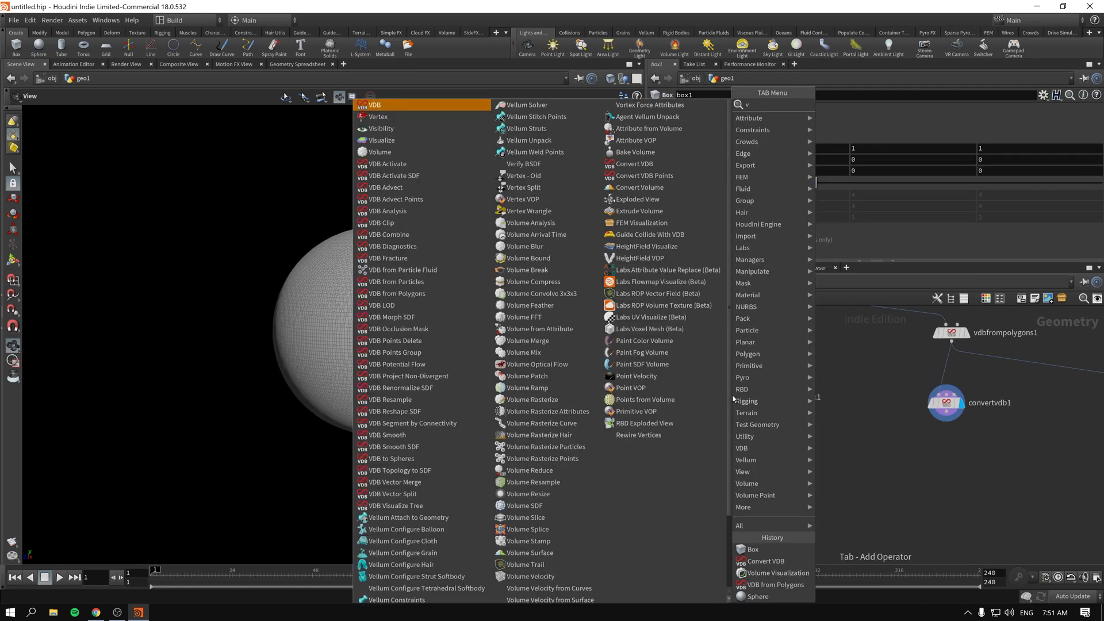
pyautogui.write('dbc')
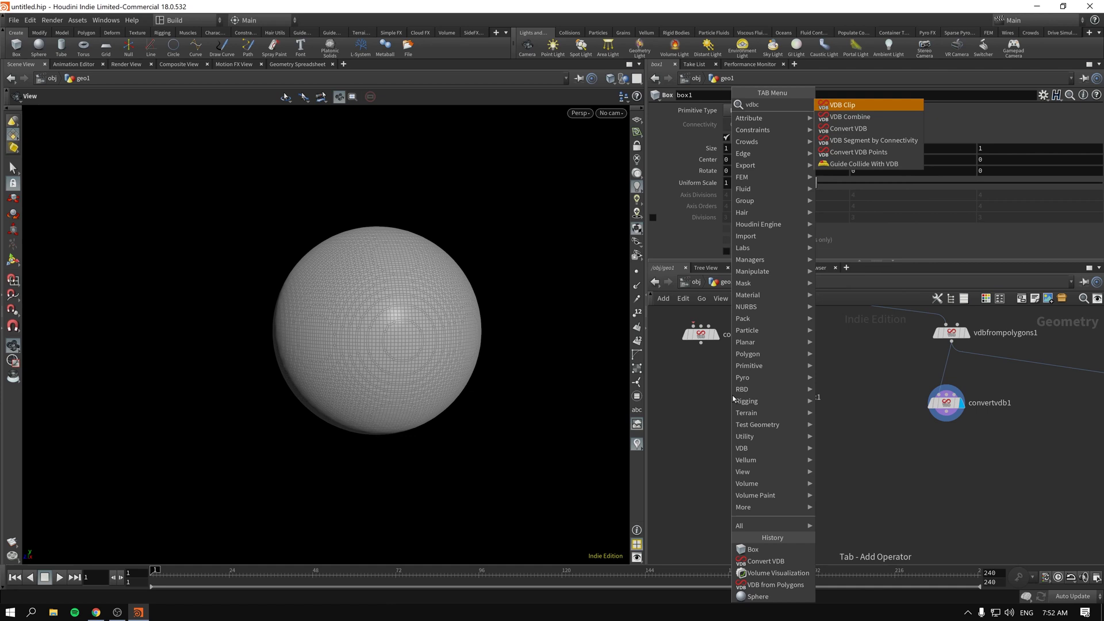
pyautogui.press('BackSpace')
pyautogui.write('fp')
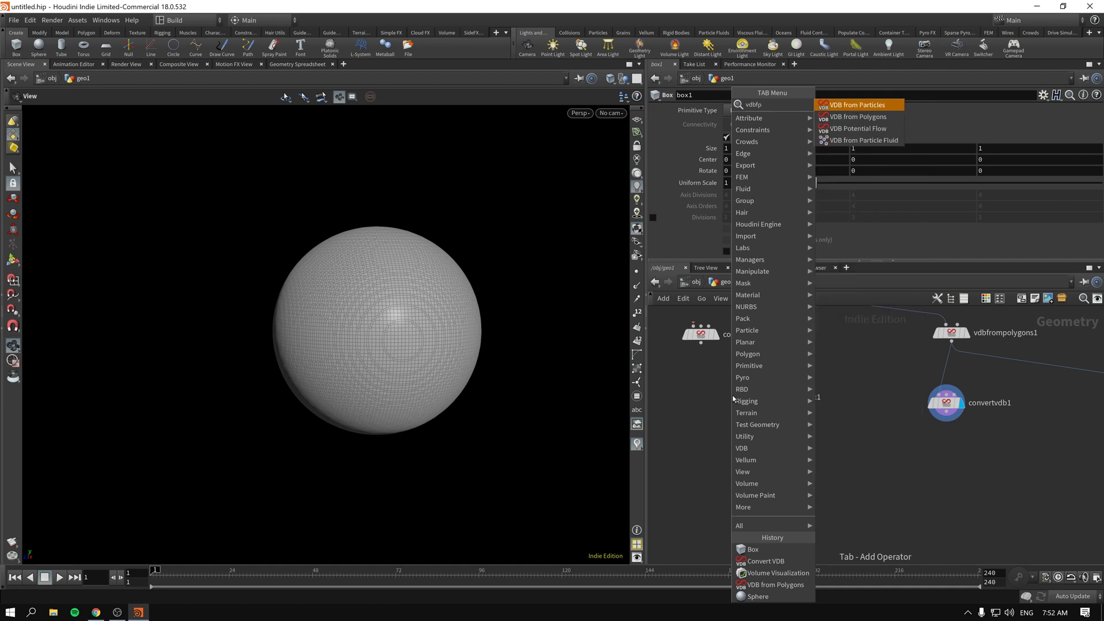
pyautogui.press('Down')
pyautogui.press('Return')
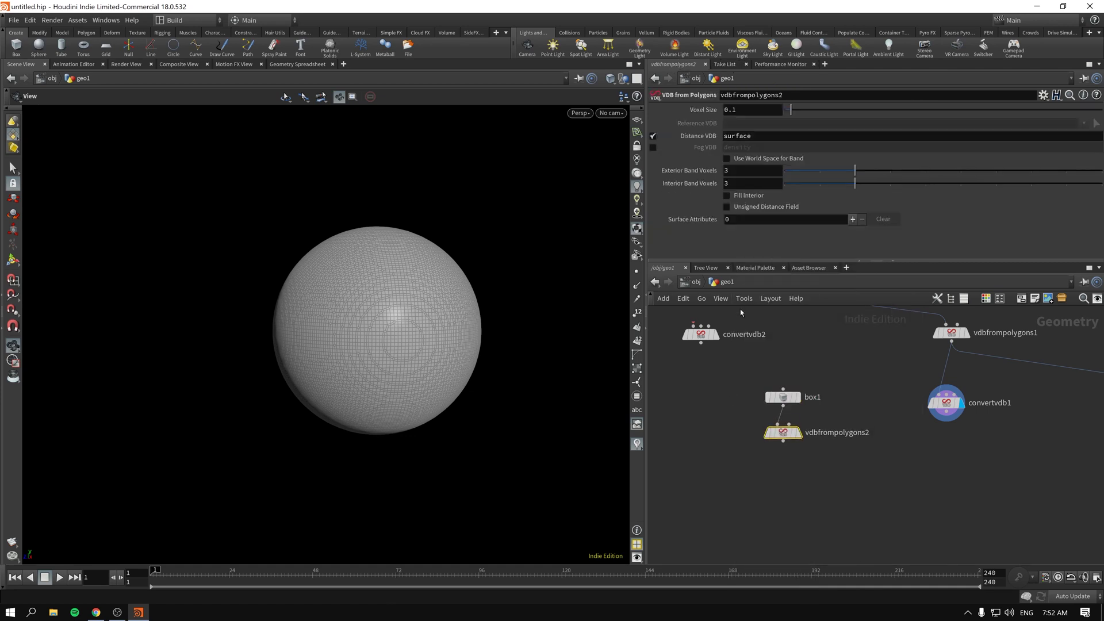
# Step: Display the box's VDB as a fog VDB instead of a distance VDB, with a voxel size of 0.059
pyautogui.click(798, 432)
pyautogui.moveTo(379, 359); pyautogui.dragTo(518, 301)
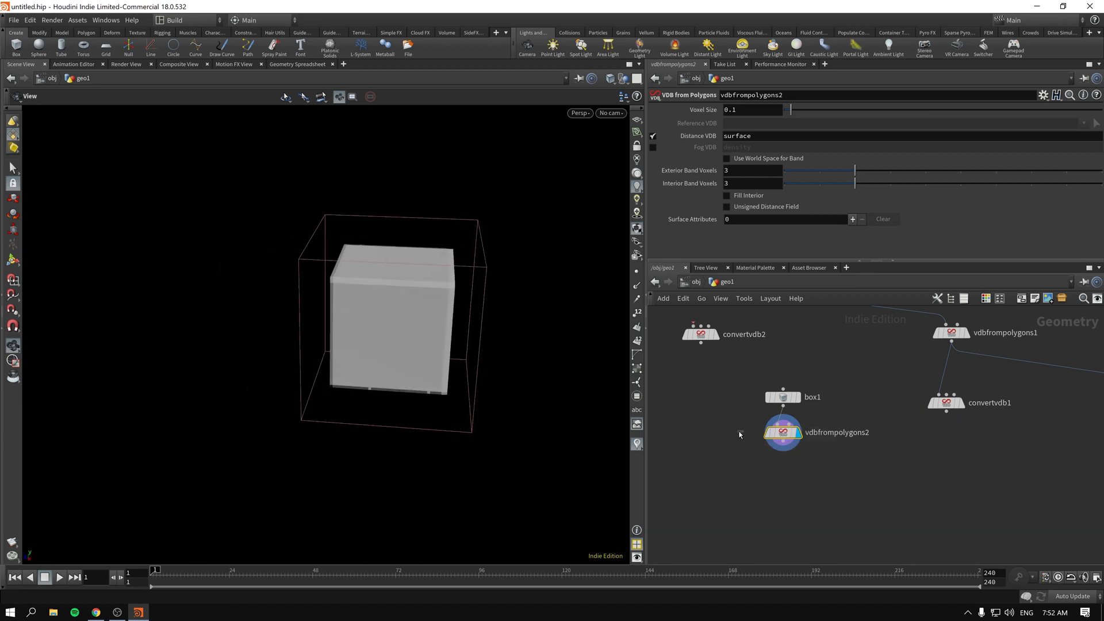
pyautogui.click(653, 136)
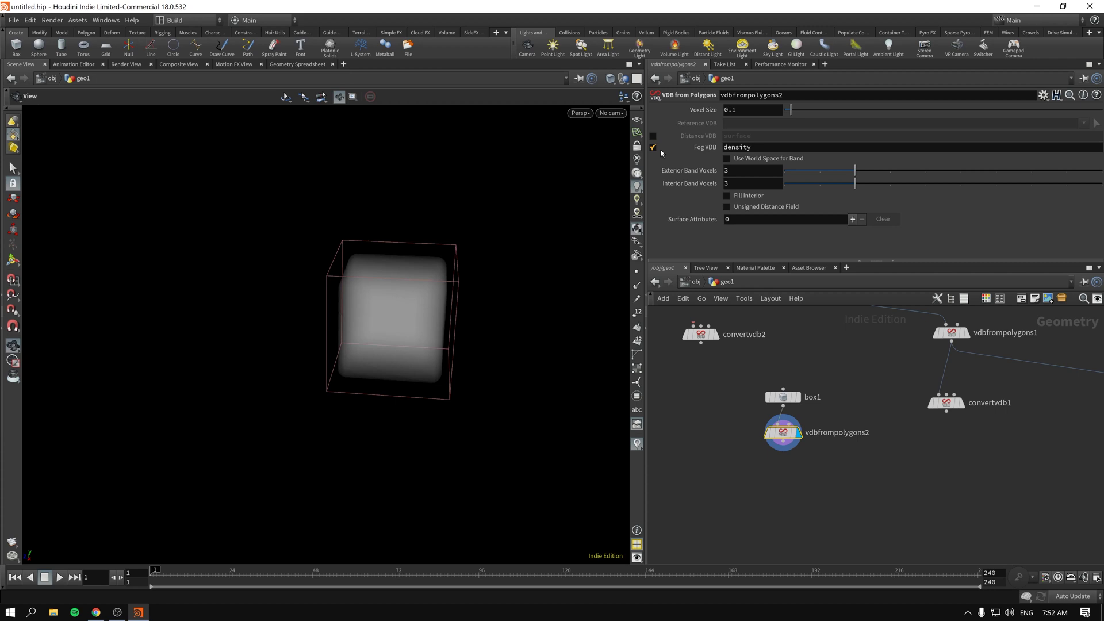
pyautogui.moveTo(715, 424); pyautogui.dragTo(840, 481)
pyautogui.moveTo(790, 110); pyautogui.dragTo(790, 115)
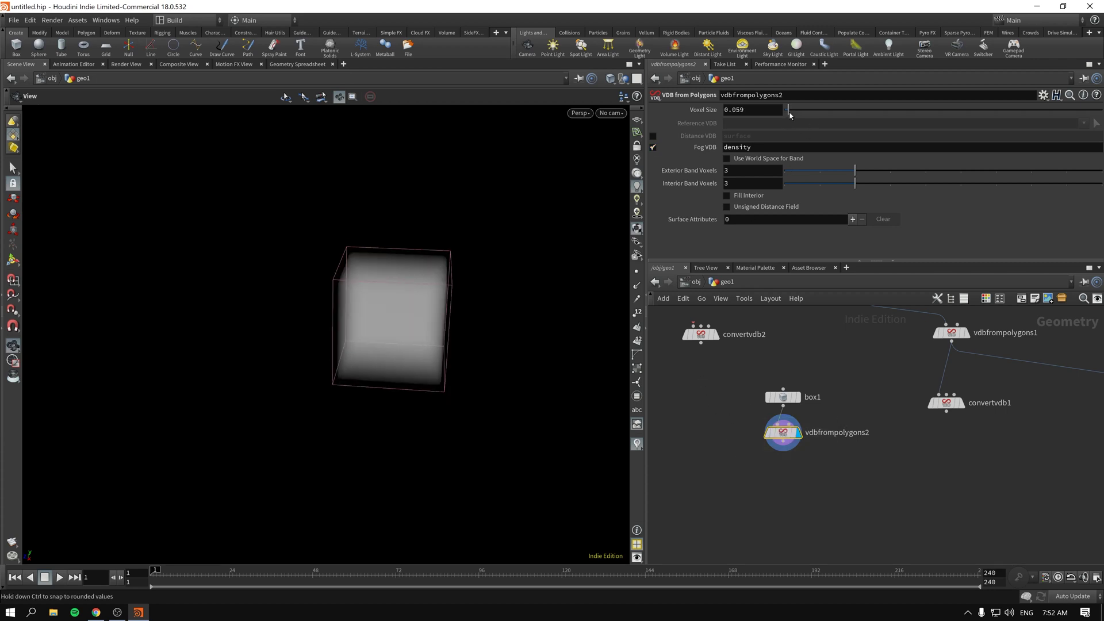
# Step: Add a Convert VDB node below the box's VDB from Polygons node and set it to convert to polygons
pyautogui.press('Tab')
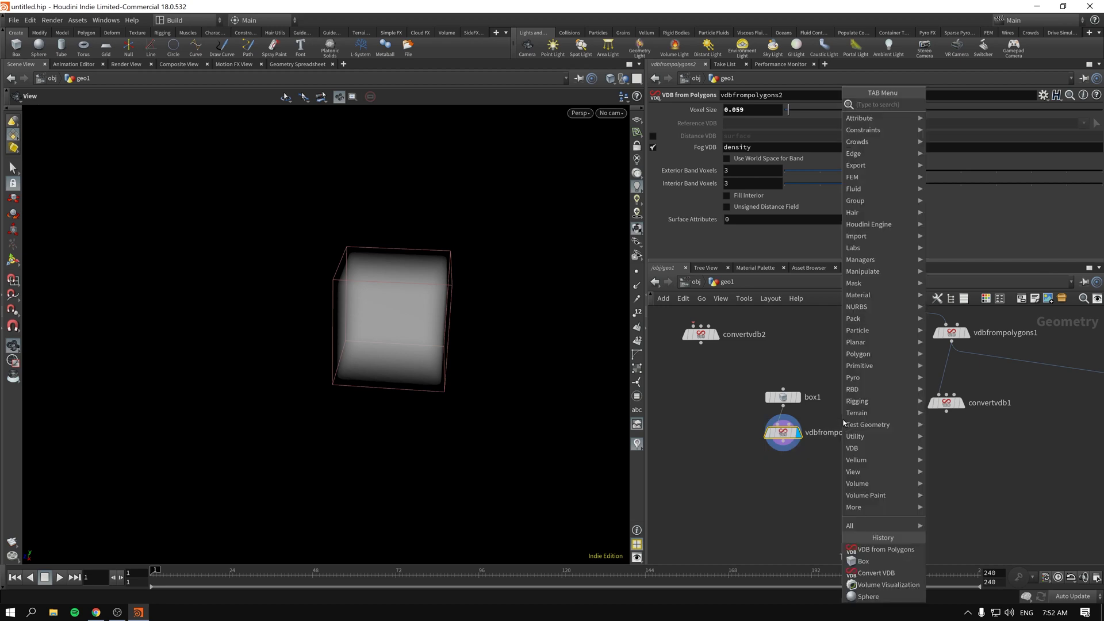
pyautogui.write('vdbf')
pyautogui.press('BackSpace')
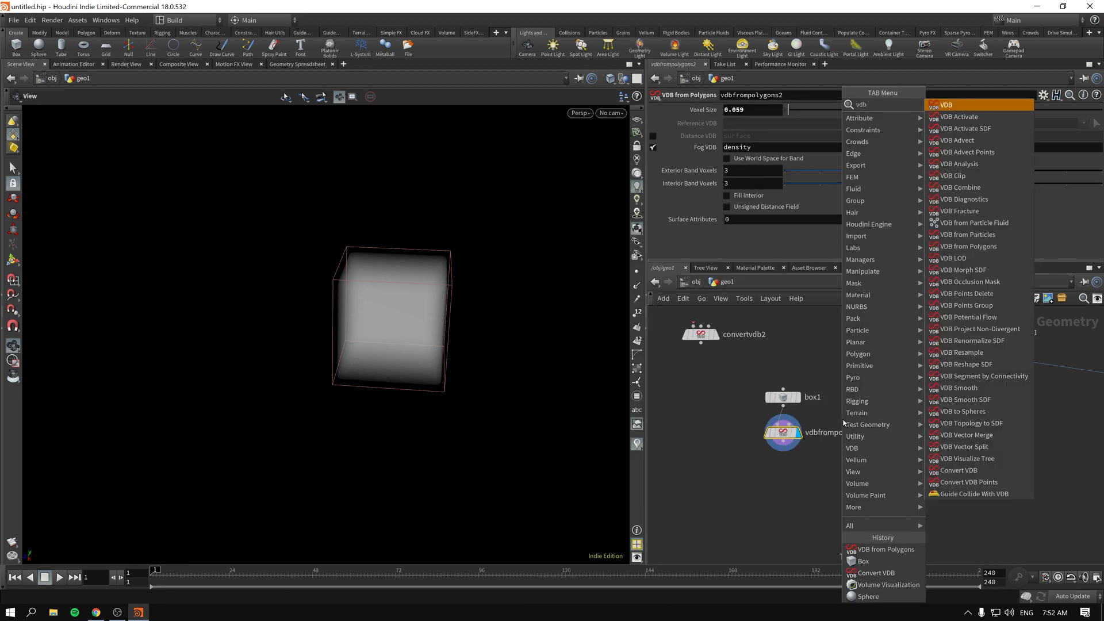
pyautogui.write('co')
pyautogui.press('Down')
pyautogui.press('Down')
pyautogui.press('Down')
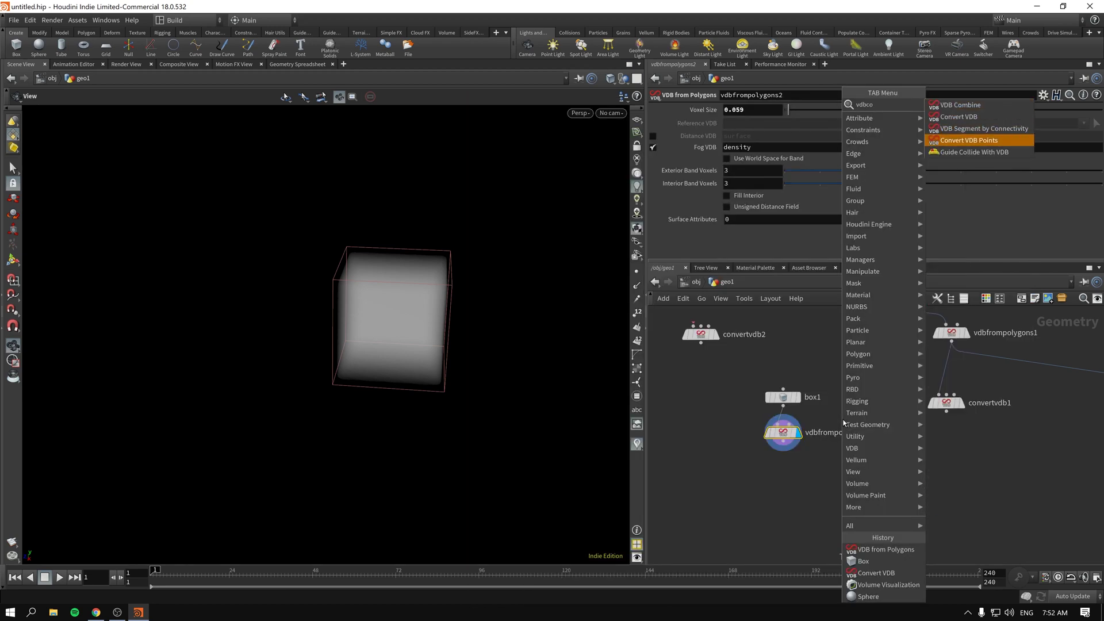
pyautogui.press('Up')
pyautogui.press('Up')
pyautogui.press('Return')
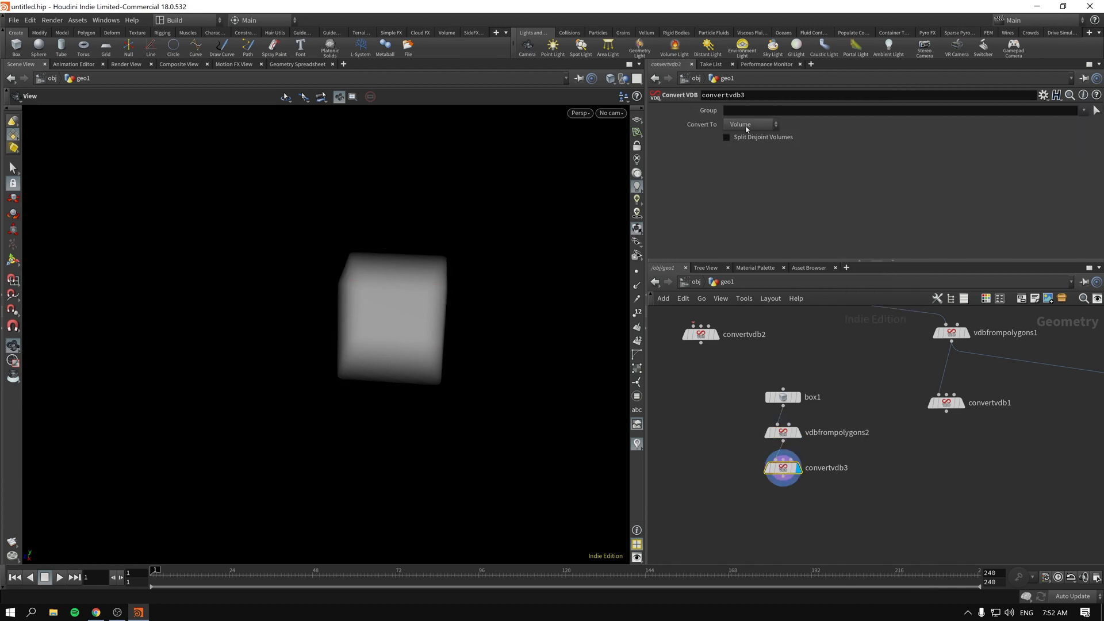
pyautogui.click(746, 125)
pyautogui.click(742, 160)
# Step: Switch the box's VDB from Polygons node from fog to a distance VDB and inspect the polygon box from several angles
pyautogui.moveTo(723, 412); pyautogui.dragTo(837, 447)
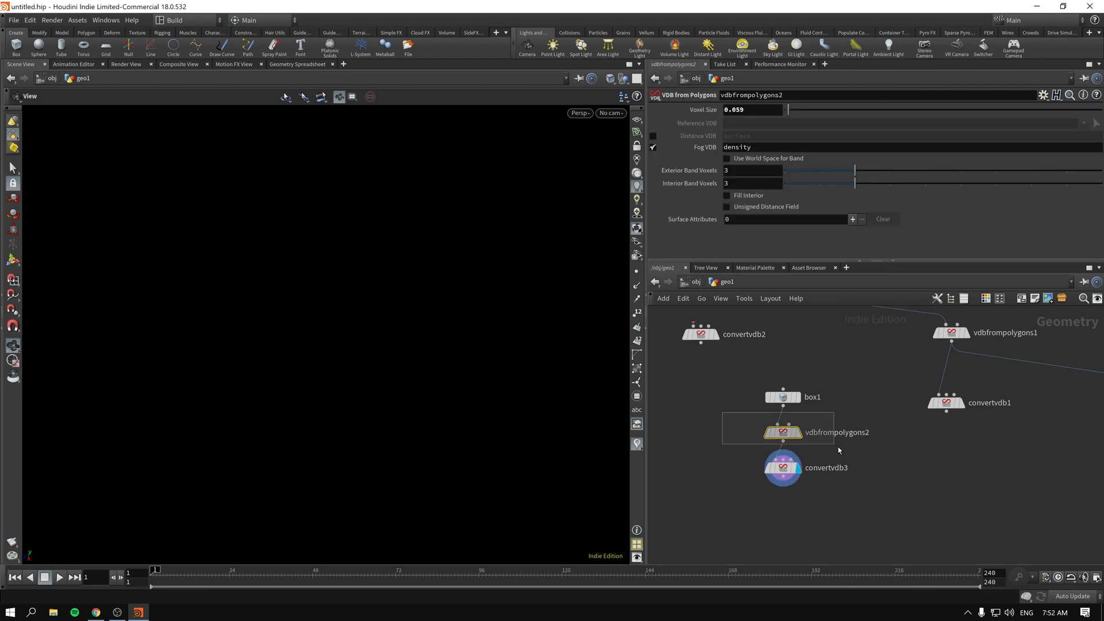
pyautogui.click(653, 147)
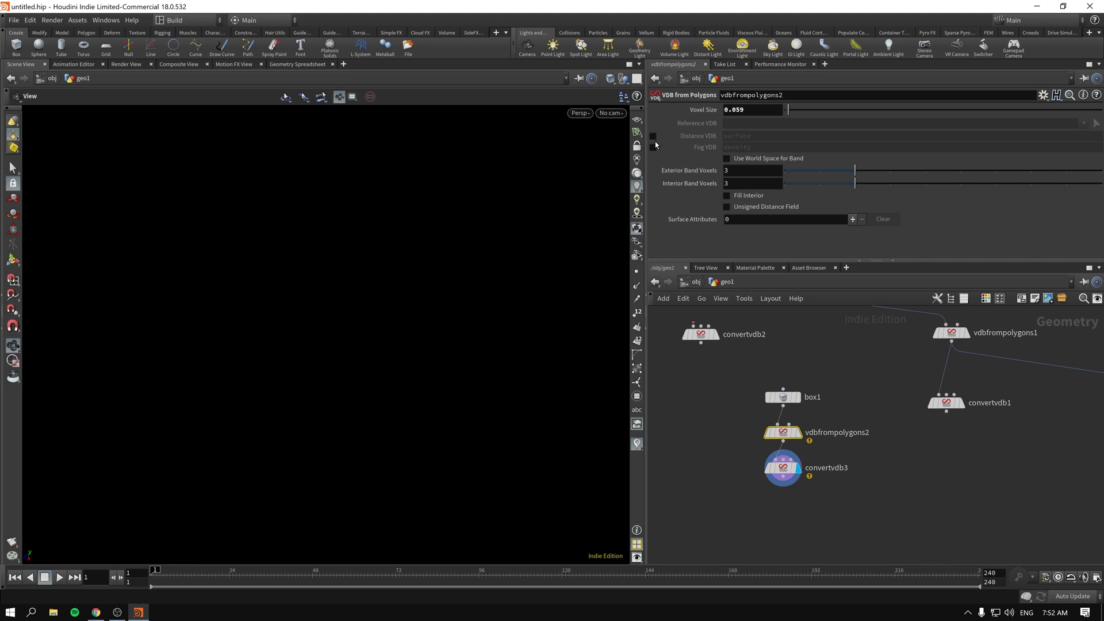
pyautogui.click(653, 137)
pyautogui.moveTo(414, 350); pyautogui.dragTo(385, 335)
pyautogui.scroll(3, 386, 336)
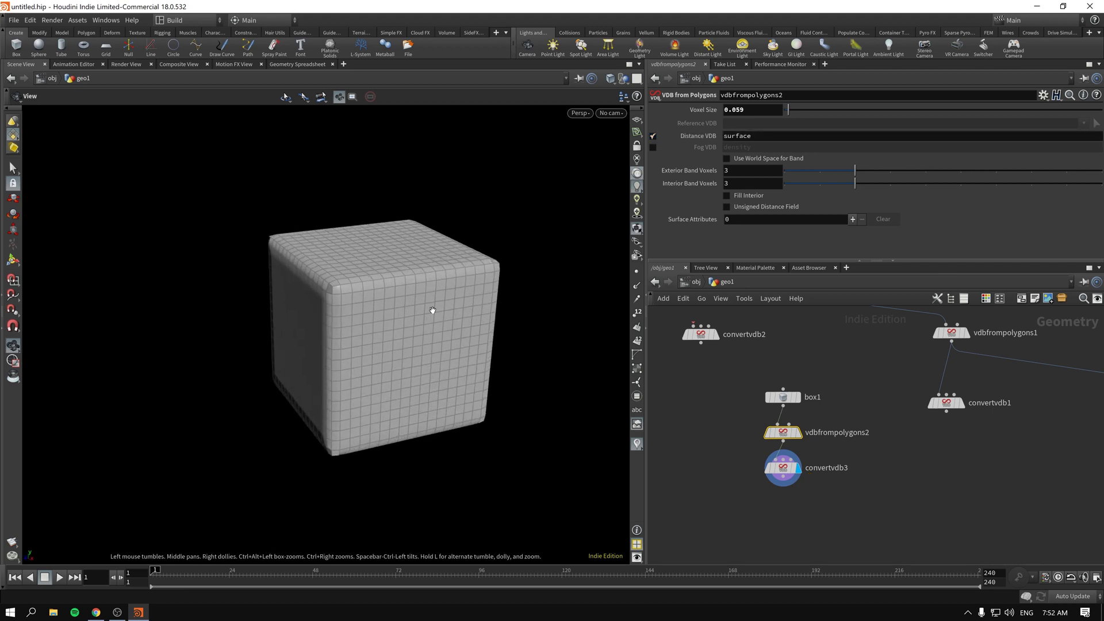
pyautogui.moveTo(431, 308); pyautogui.dragTo(369, 331)
# Step: Move the box's Convert VDB node down and insert a VDB Smooth node between it and the VDB from Polygons node
pyautogui.moveTo(783, 467); pyautogui.dragTo(783, 510)
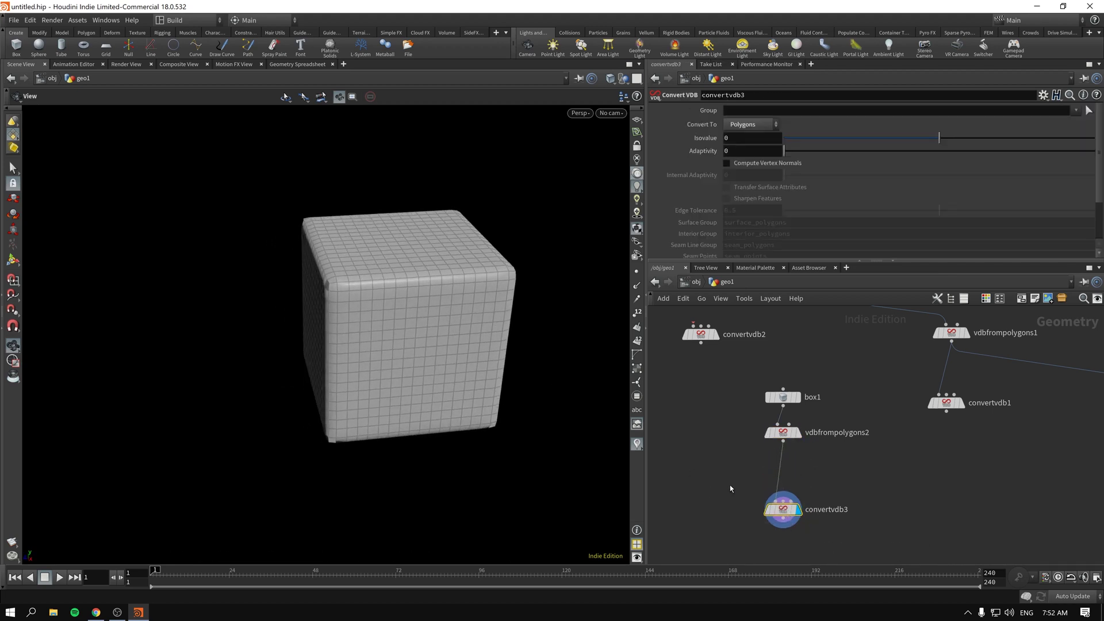
pyautogui.press('Tab')
pyautogui.write('vdbb')
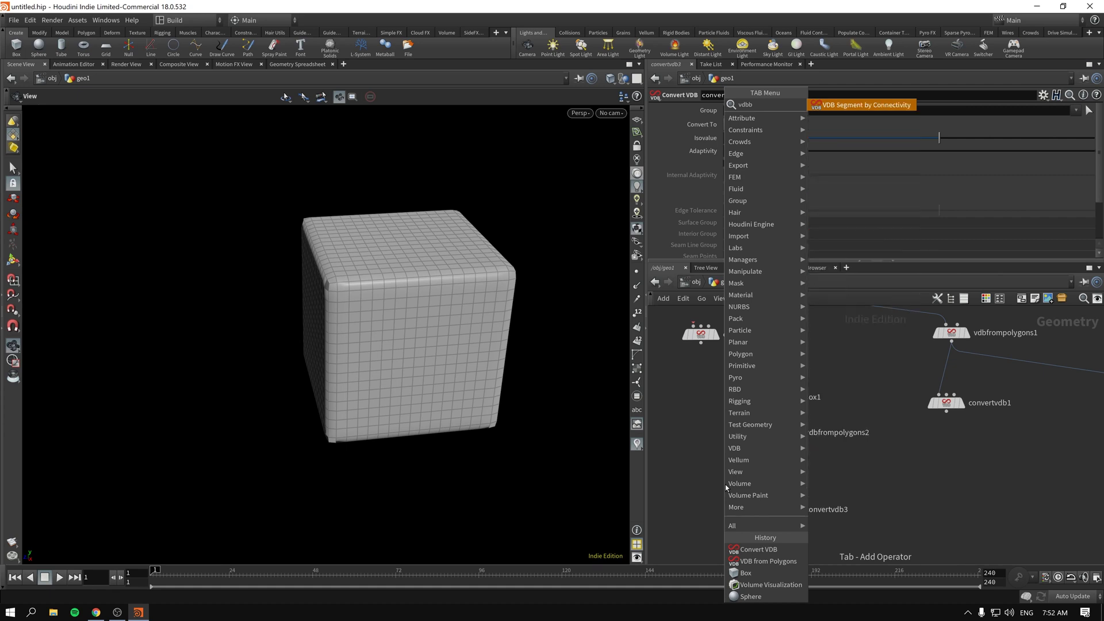
pyautogui.press('BackSpace')
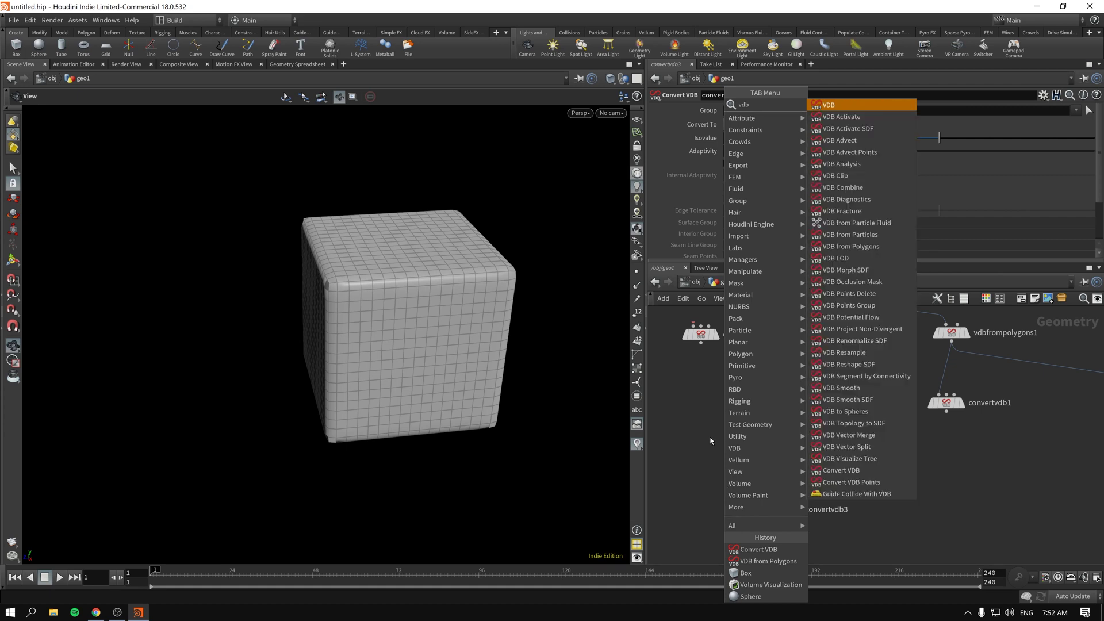
pyautogui.write('sm')
pyautogui.press('Return')
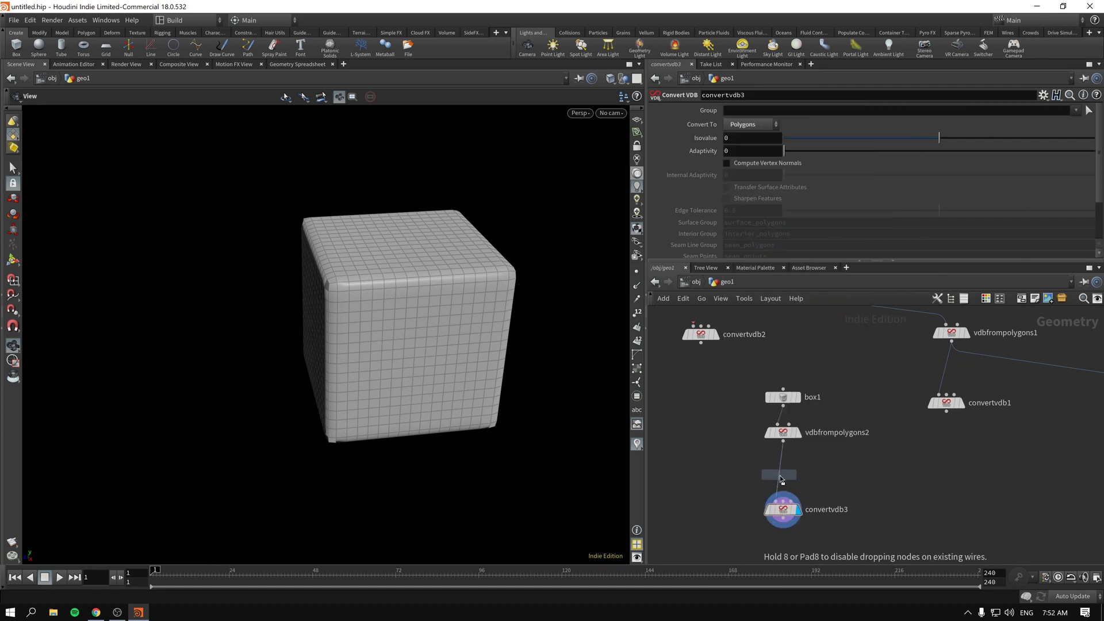
pyautogui.click(771, 479)
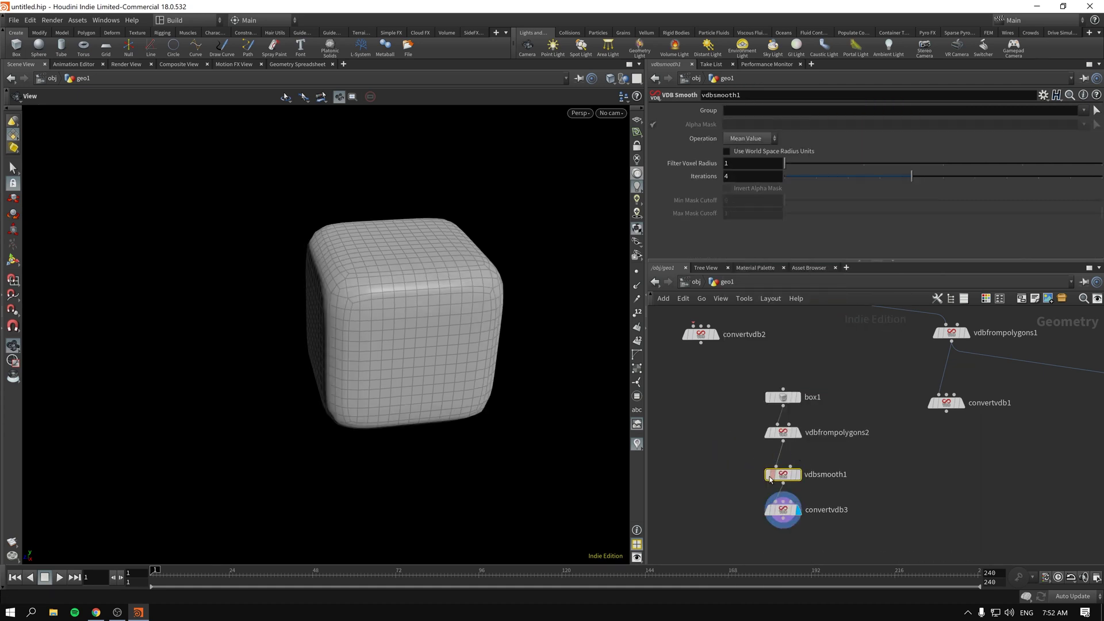
# Step: Set the voxel size of the box's VDB from Polygons node to 0.03 and try adjusting the VDB Smooth node's filter voxel radius
pyautogui.click(823, 428)
pyautogui.write('3')
pyautogui.press('Return')
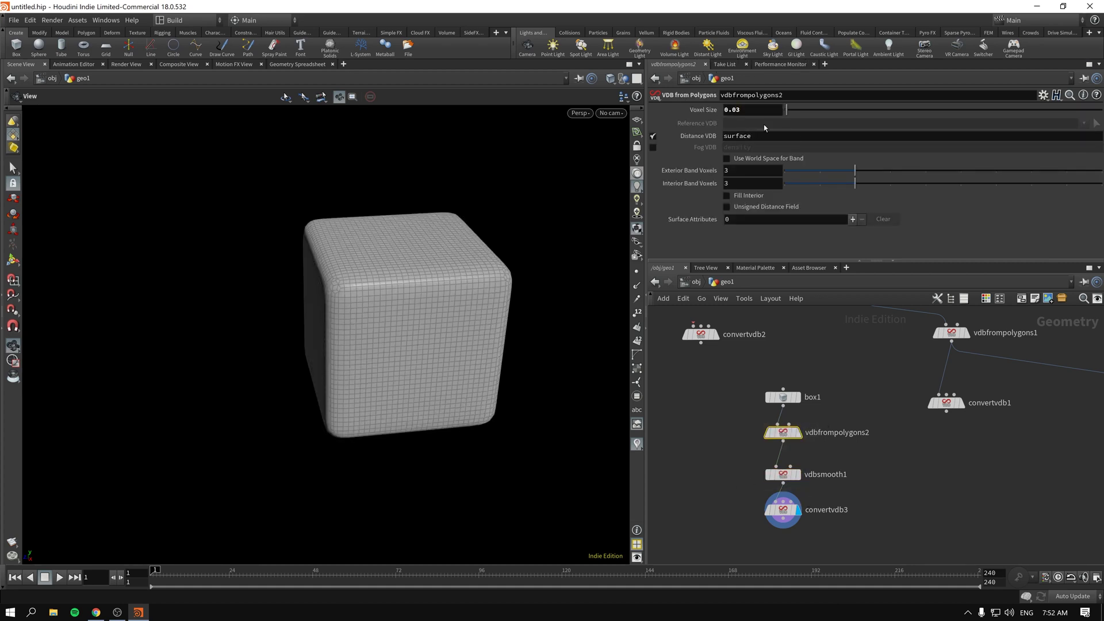
pyautogui.click(776, 475)
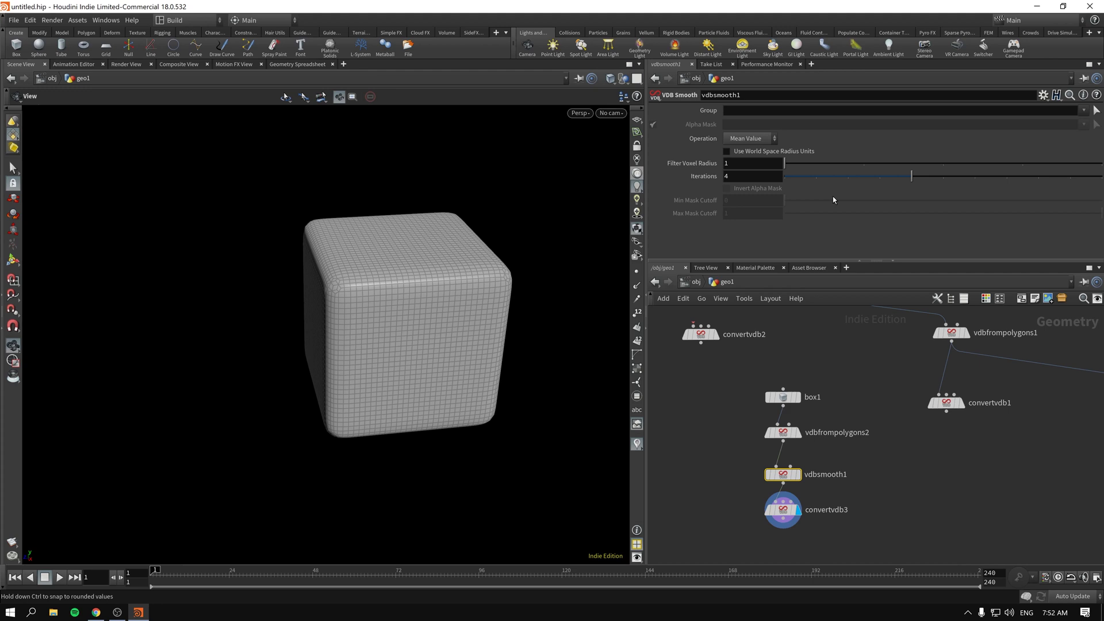
pyautogui.moveTo(790, 167); pyautogui.dragTo(834, 166)
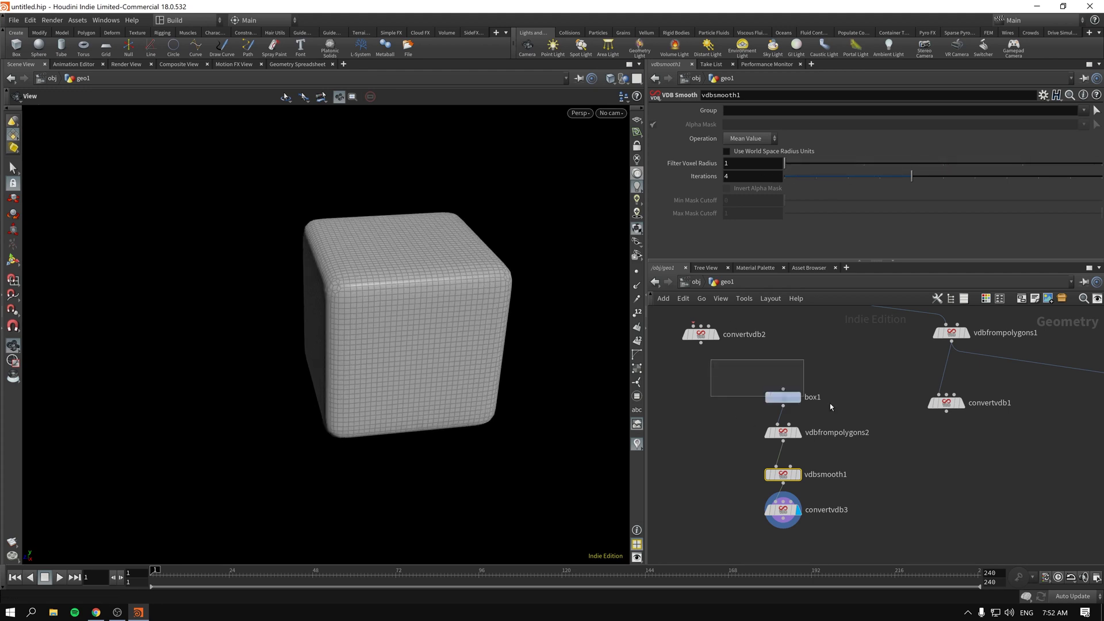
# Step: Display the box chain's nodes in turn, from the original box through VDB Smooth to Convert VDB, to compare their geometry
pyautogui.click(805, 403)
pyautogui.click(797, 397)
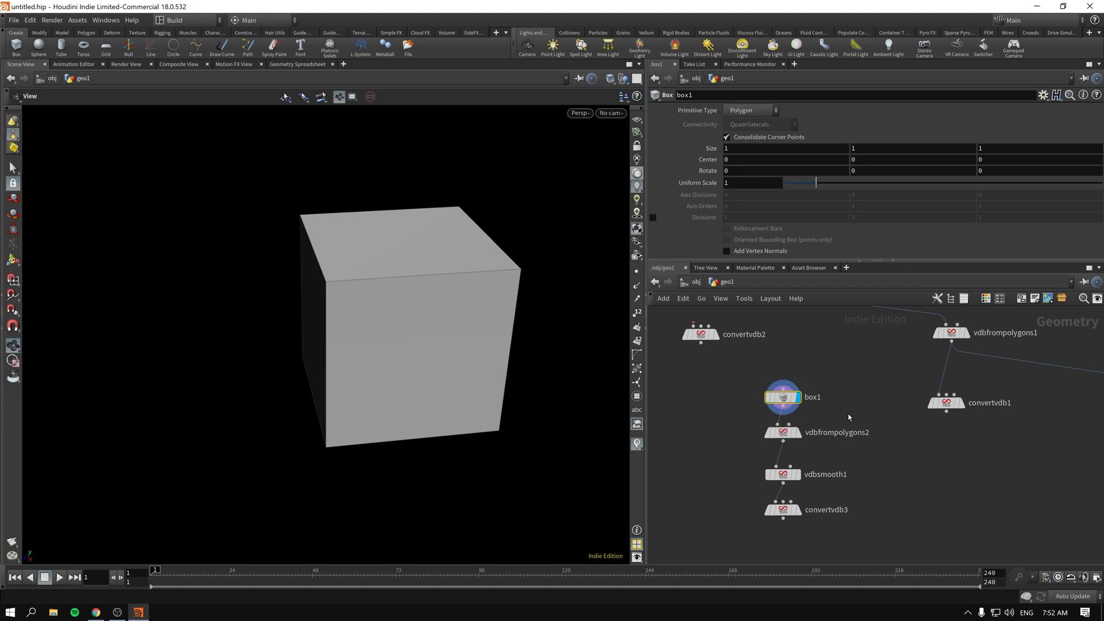
pyautogui.moveTo(387, 328); pyautogui.dragTo(413, 326)
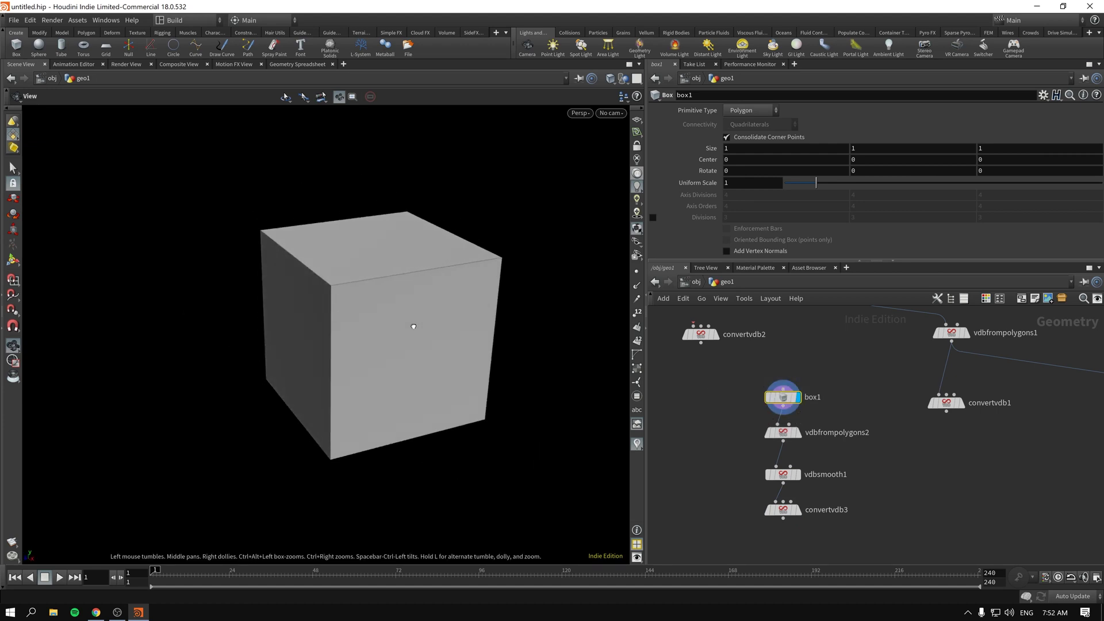
pyautogui.click(783, 432)
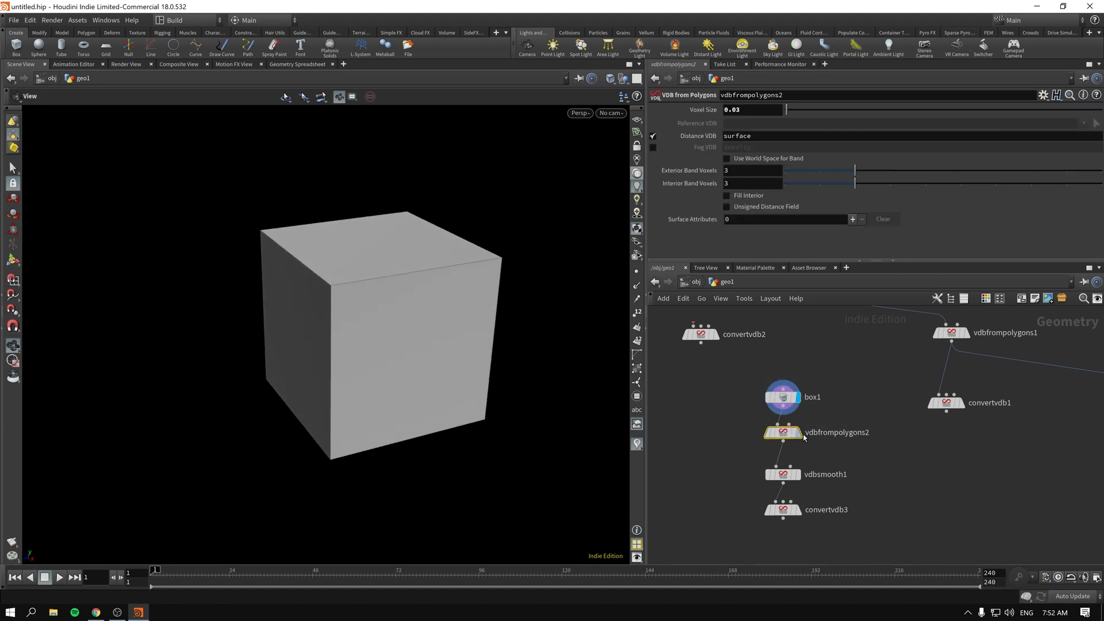
pyautogui.click(798, 432)
pyautogui.click(782, 473)
pyautogui.click(799, 474)
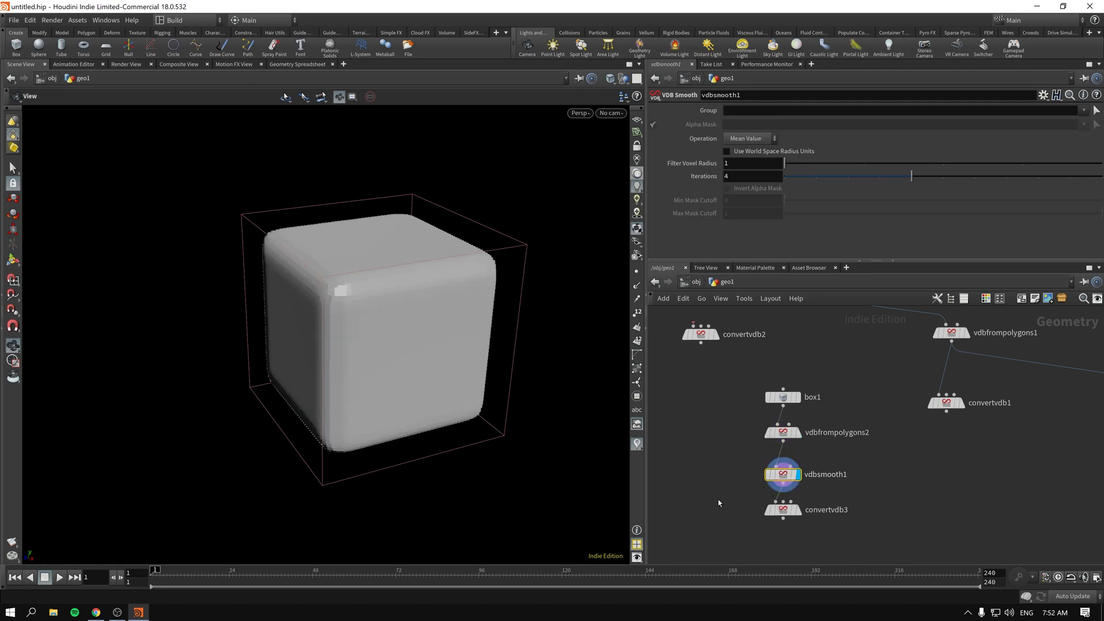
pyautogui.click(798, 514)
pyautogui.click(798, 509)
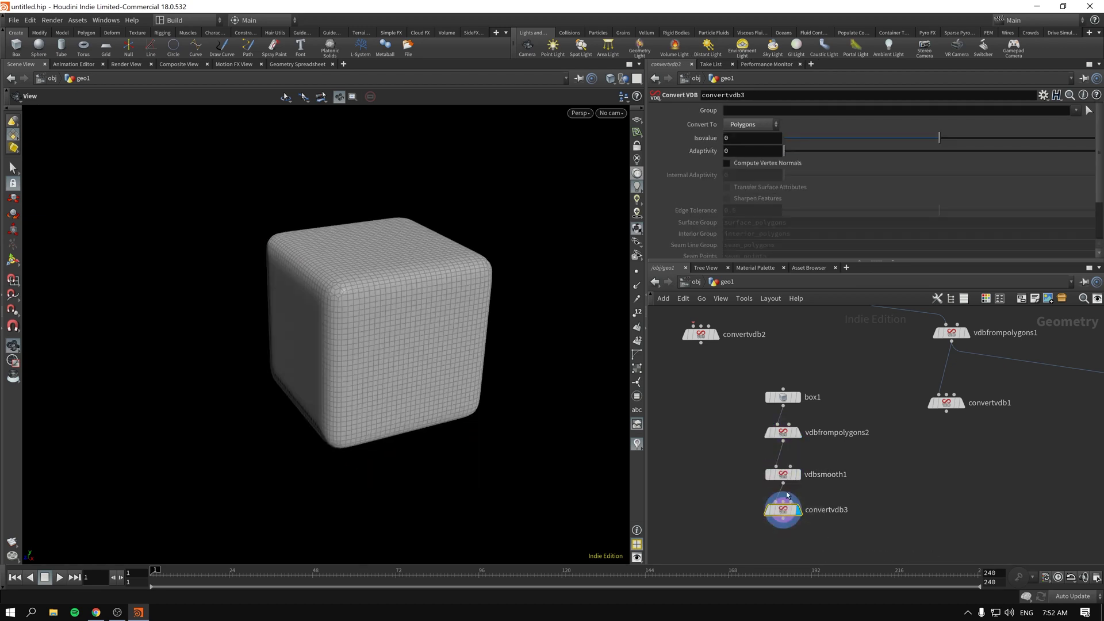
# Step: Add a Smooth node below the box's Convert VDB node and display its result
pyautogui.moveTo(709, 497); pyautogui.dragTo(712, 449, button='middle')
pyautogui.press('Tab')
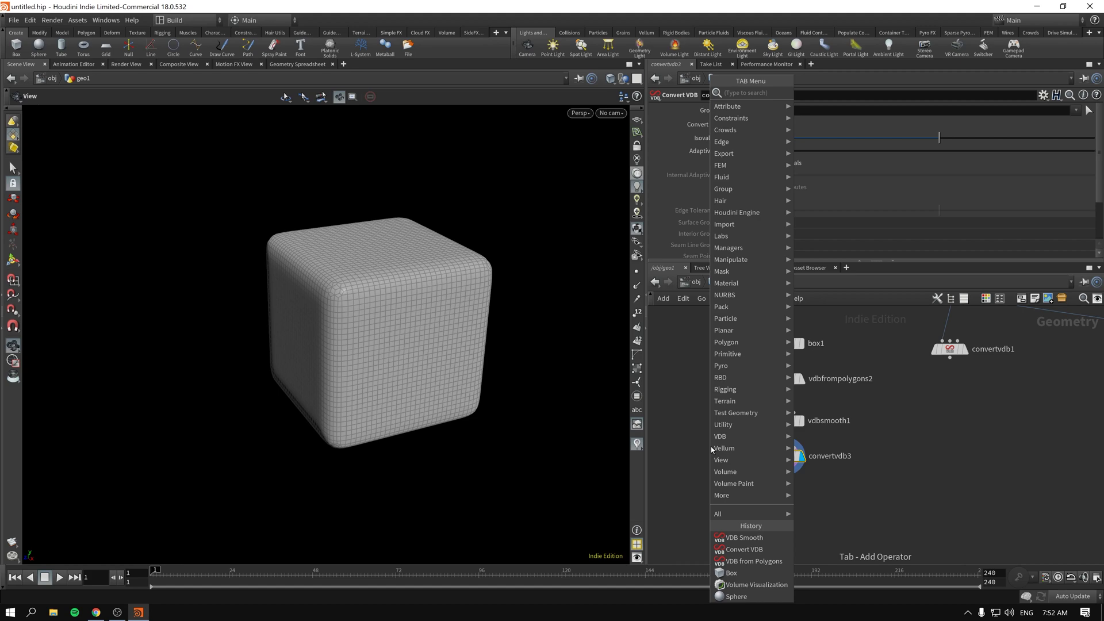
pyautogui.write('atr')
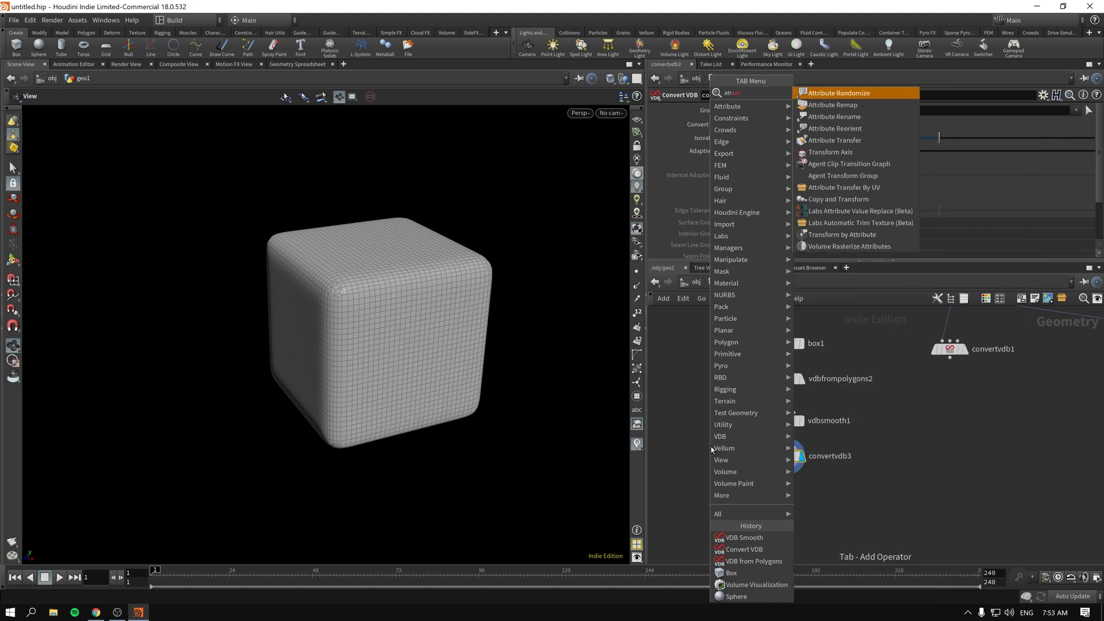
pyautogui.press('BackSpace')
pyautogui.write('tr')
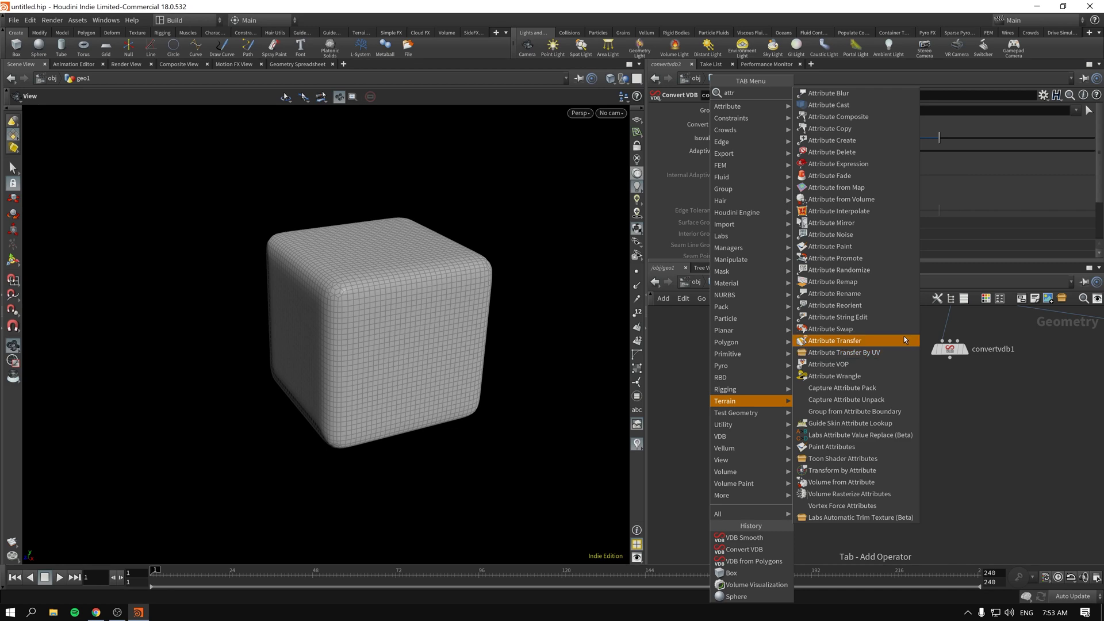
pyautogui.press('BackSpace')
pyautogui.press('BackSpace')
pyautogui.press('BackSpace')
pyautogui.press('BackSpace')
pyautogui.write('smoot')
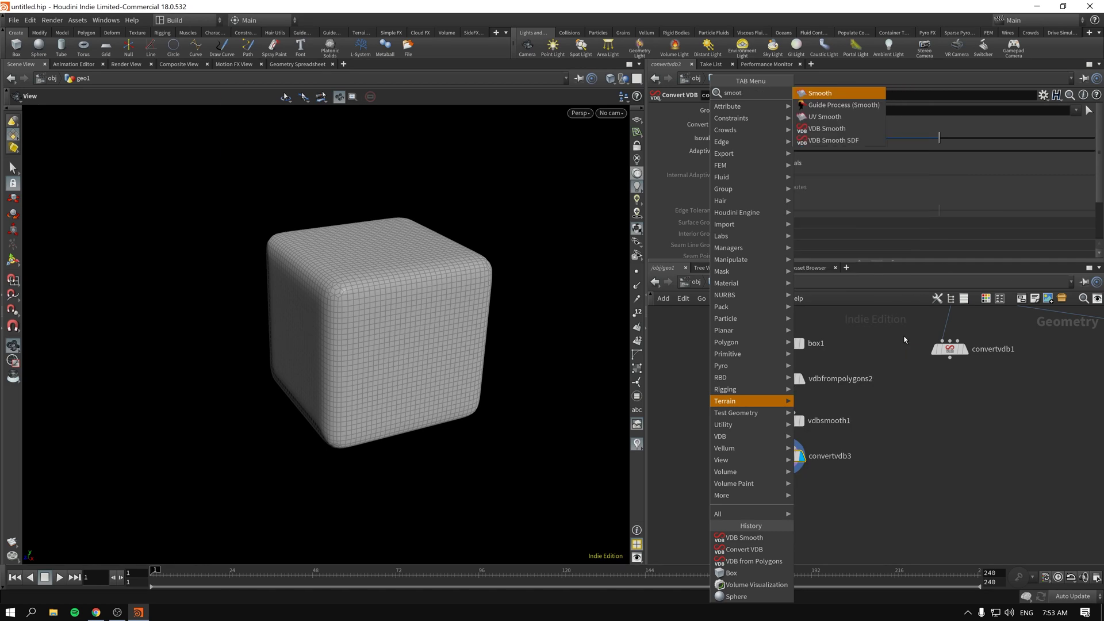
pyautogui.press('Return')
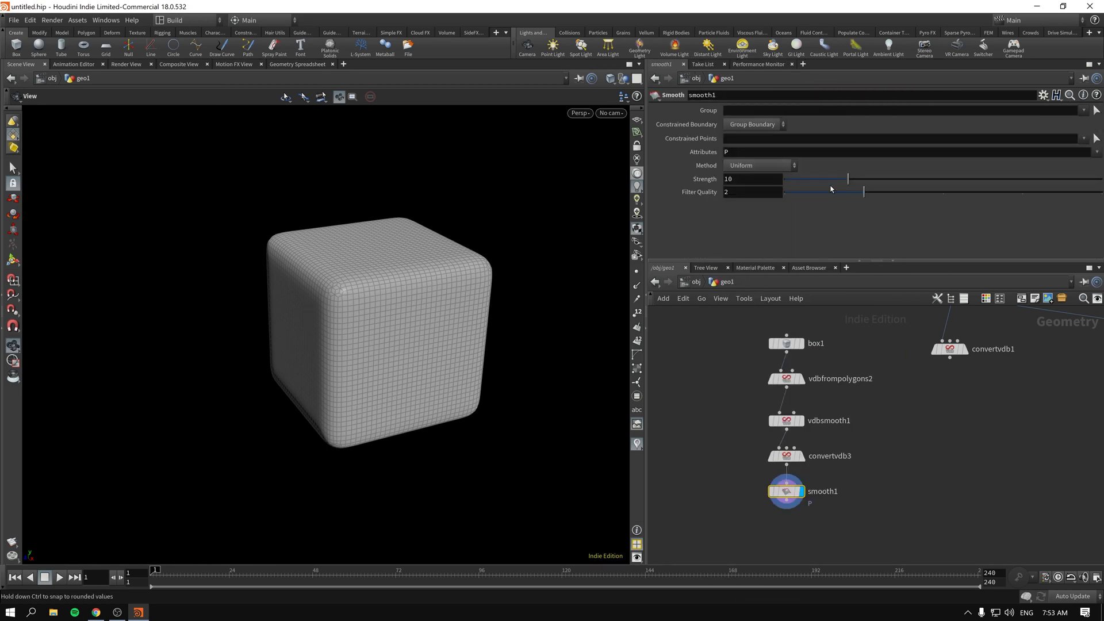
# Step: Set the Smooth node's strength to 39.49 and inspect the smoothed box from several angles
pyautogui.click(850, 182)
pyautogui.moveTo(923, 182); pyautogui.dragTo(1063, 180)
pyautogui.moveTo(368, 266); pyautogui.dragTo(449, 253)
pyautogui.moveTo(449, 253); pyautogui.dragTo(581, 233, button='right')
pyautogui.moveTo(454, 350); pyautogui.dragTo(426, 322)
pyautogui.moveTo(1062, 180); pyautogui.dragTo(1035, 185)
pyautogui.moveTo(483, 366); pyautogui.dragTo(488, 336, button='right')
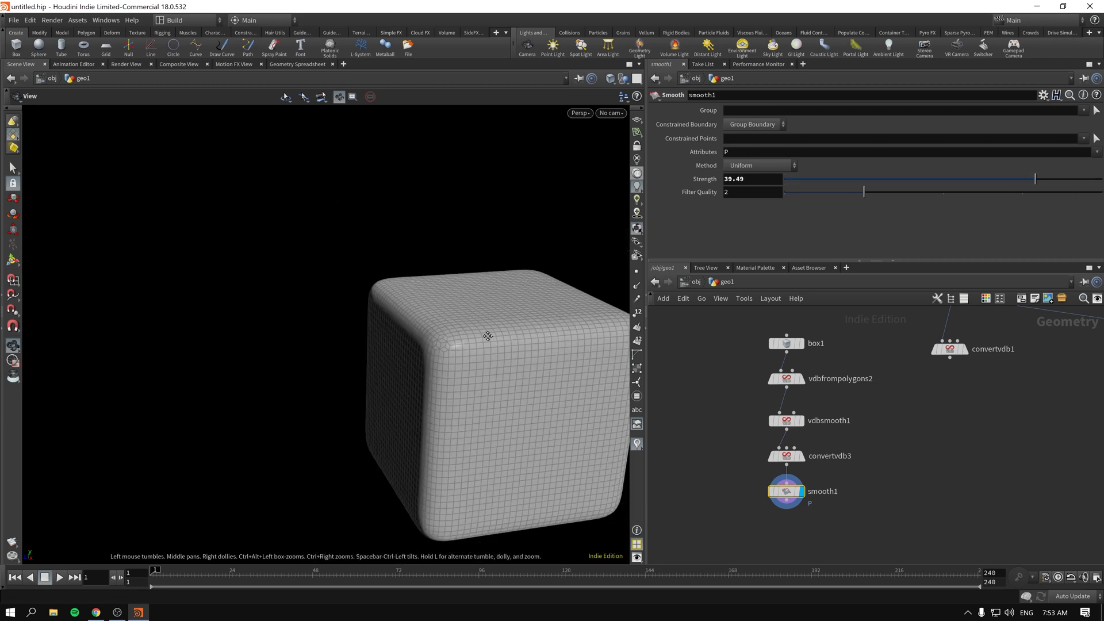
pyautogui.moveTo(489, 335); pyautogui.dragTo(456, 278, button='middle')
pyautogui.moveTo(456, 278); pyautogui.dragTo(365, 286)
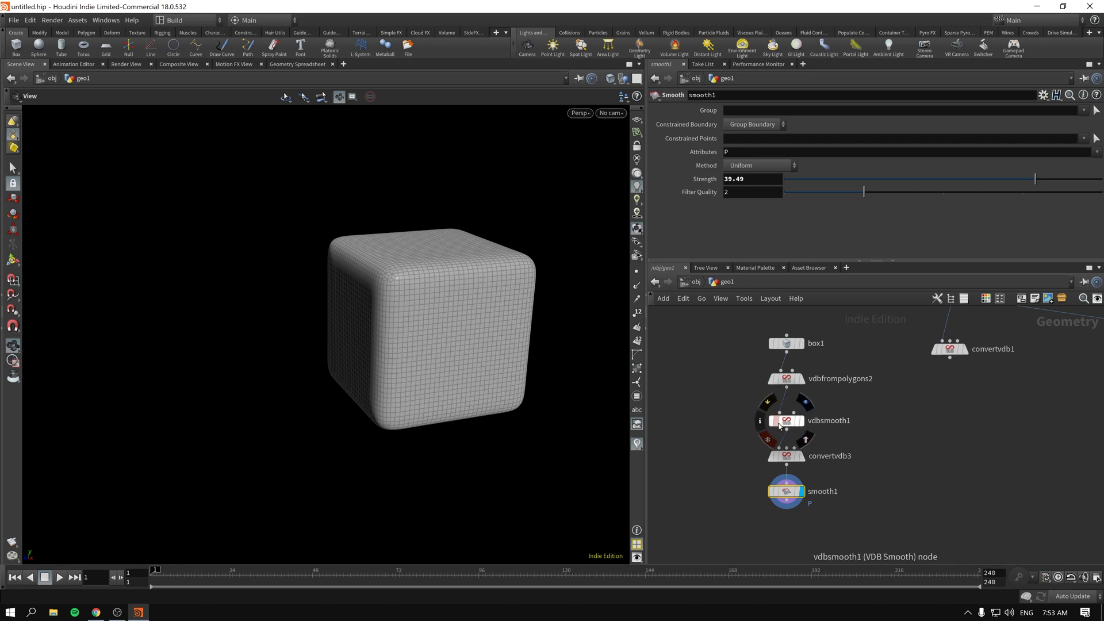
# Step: Add a Tube node in the free network space beside the box chain and display it
pyautogui.scroll(-4, 824, 448)
pyautogui.moveTo(824, 448); pyautogui.dragTo(875, 429, button='middle')
pyautogui.scroll(3, 751, 404)
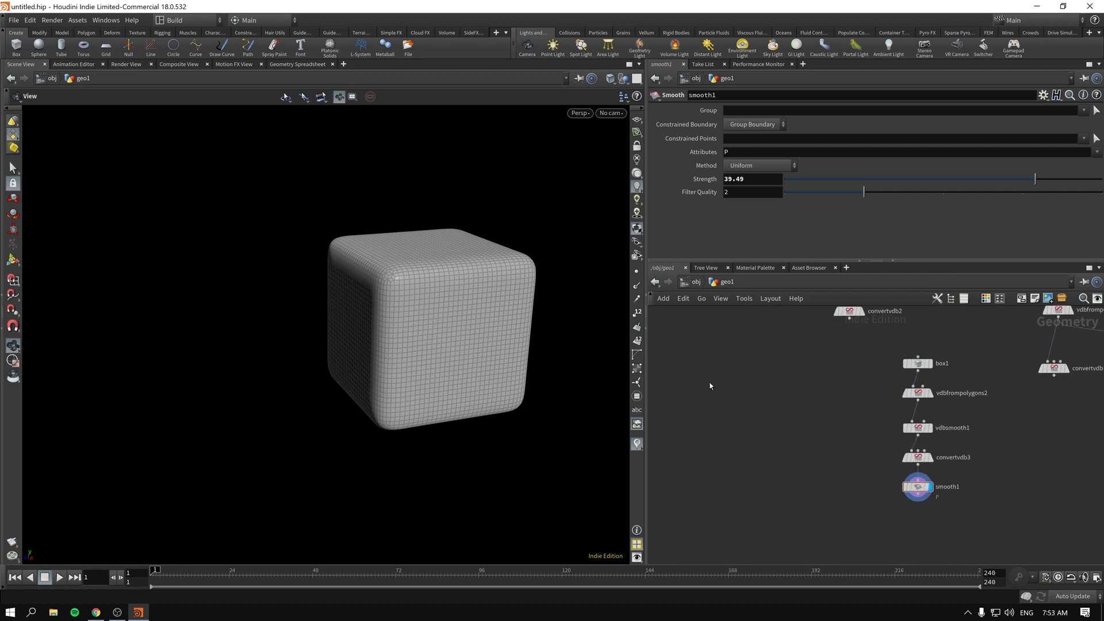
pyautogui.press('Tab')
pyautogui.write('tube')
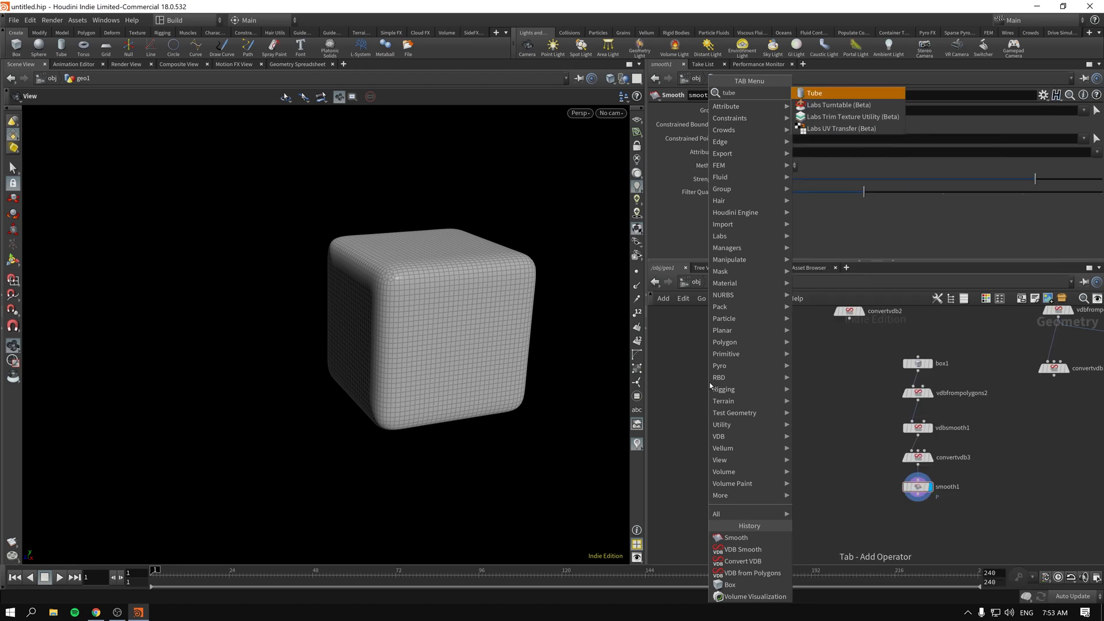
pyautogui.press('Return')
pyautogui.click(745, 402)
pyautogui.click(744, 401)
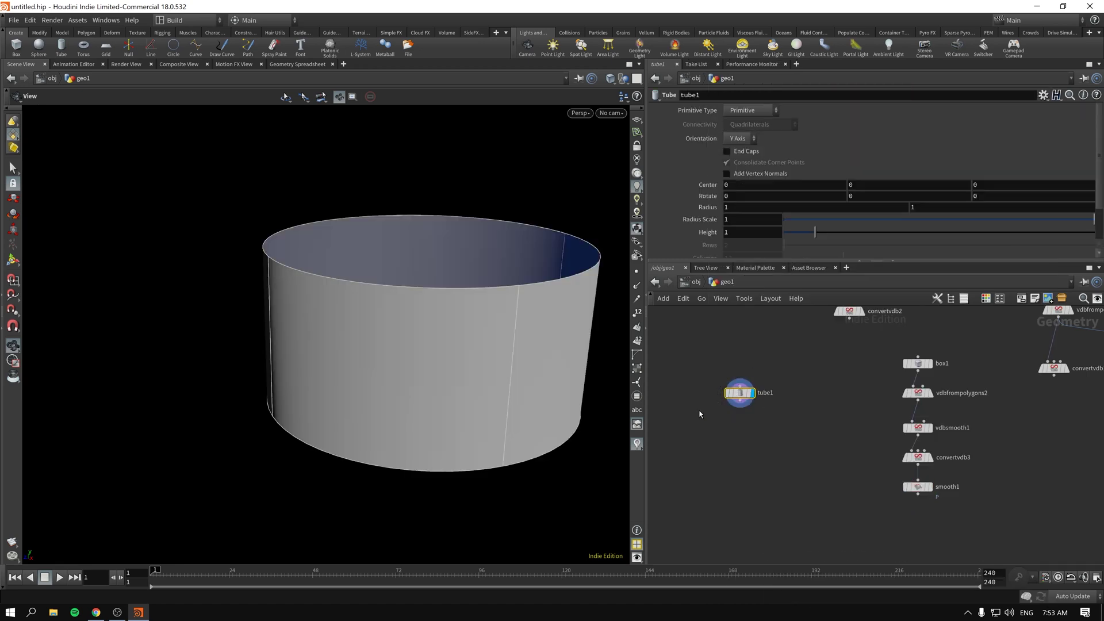
# Step: Set the tube's primitive type to Polygon and enable its end caps
pyautogui.click(751, 118)
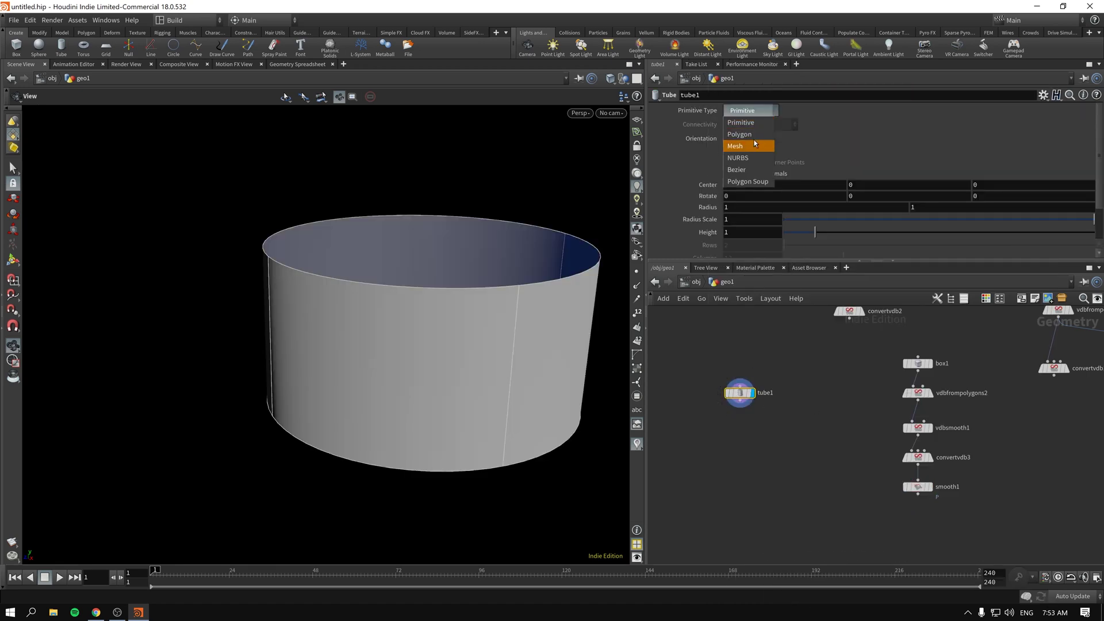
pyautogui.click(754, 140)
pyautogui.click(727, 151)
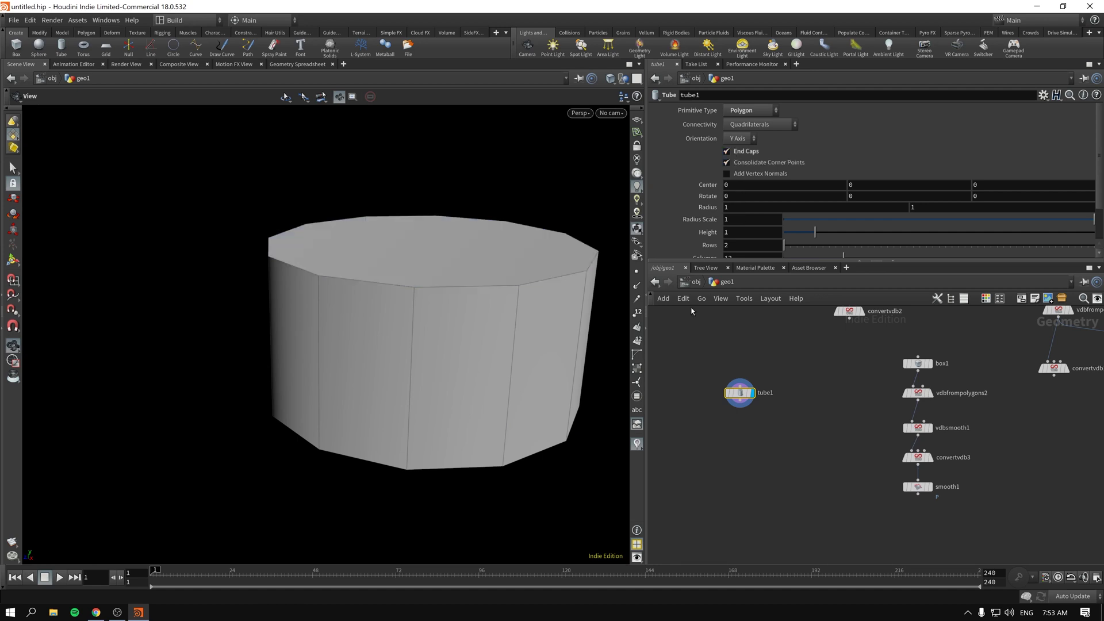
pyautogui.moveTo(454, 322); pyautogui.dragTo(517, 369)
# Step: Add a VDB from Polygons node connected below the tube and display it
pyautogui.press('Tab')
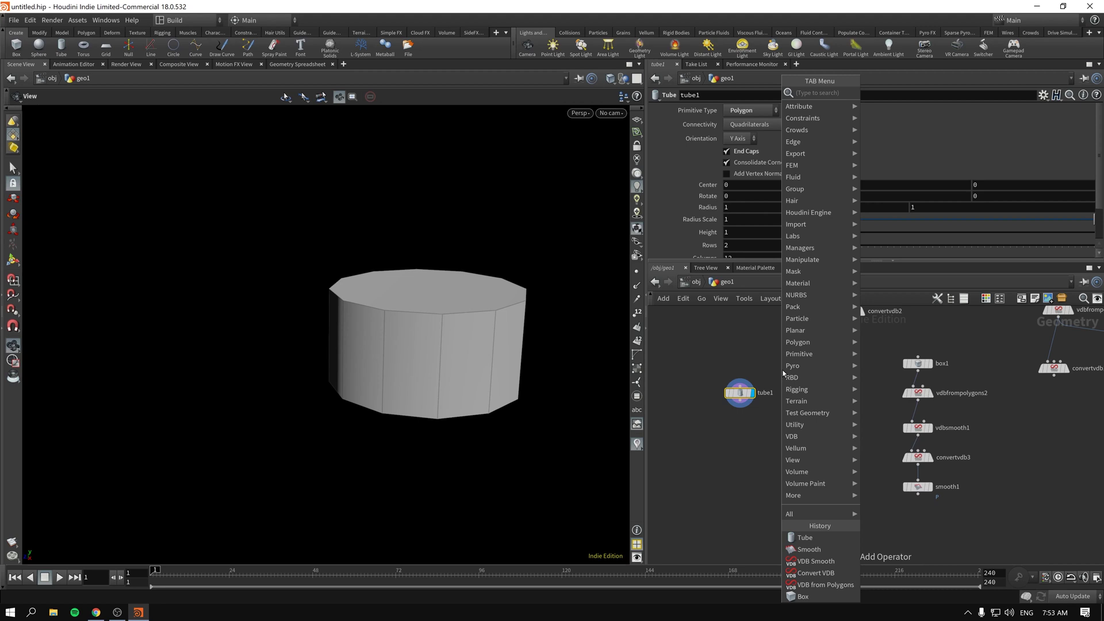
pyautogui.write('vdbfp')
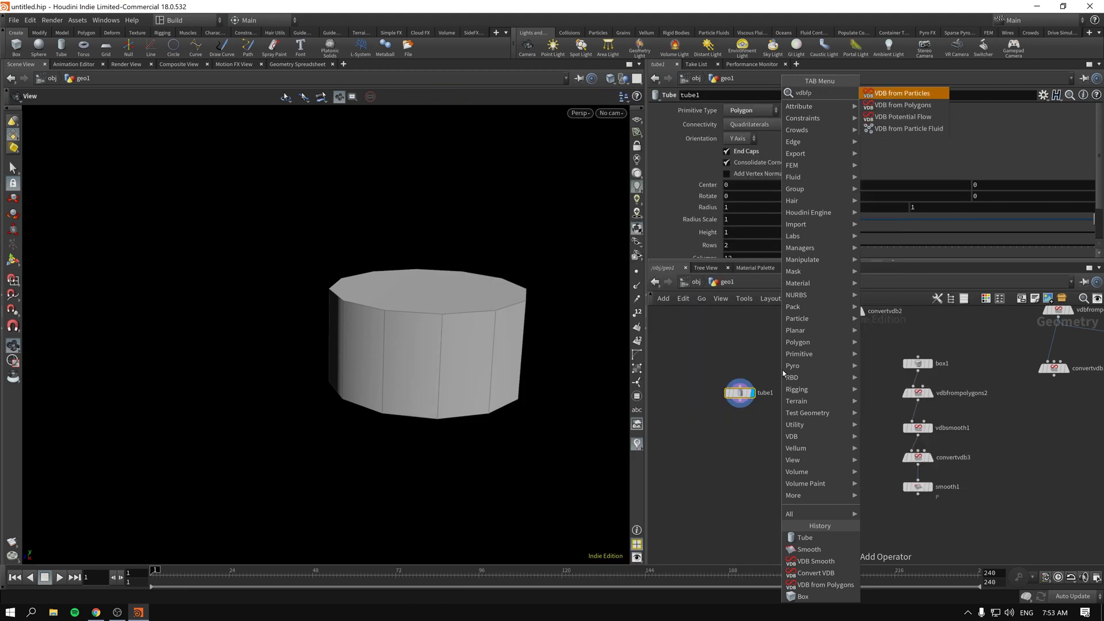
pyautogui.press('Down')
pyautogui.press('Return')
pyautogui.press('Return')
# Step: Disable the tube's end caps and display the open tube to inspect its interior
pyautogui.click(739, 393)
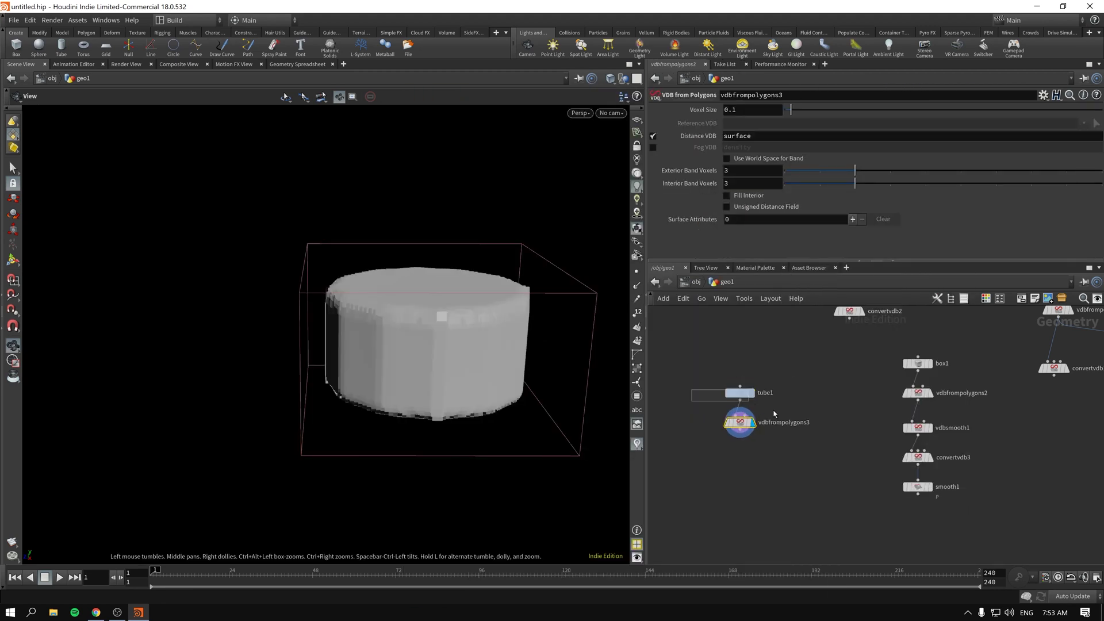
pyautogui.moveTo(461, 351); pyautogui.dragTo(435, 381)
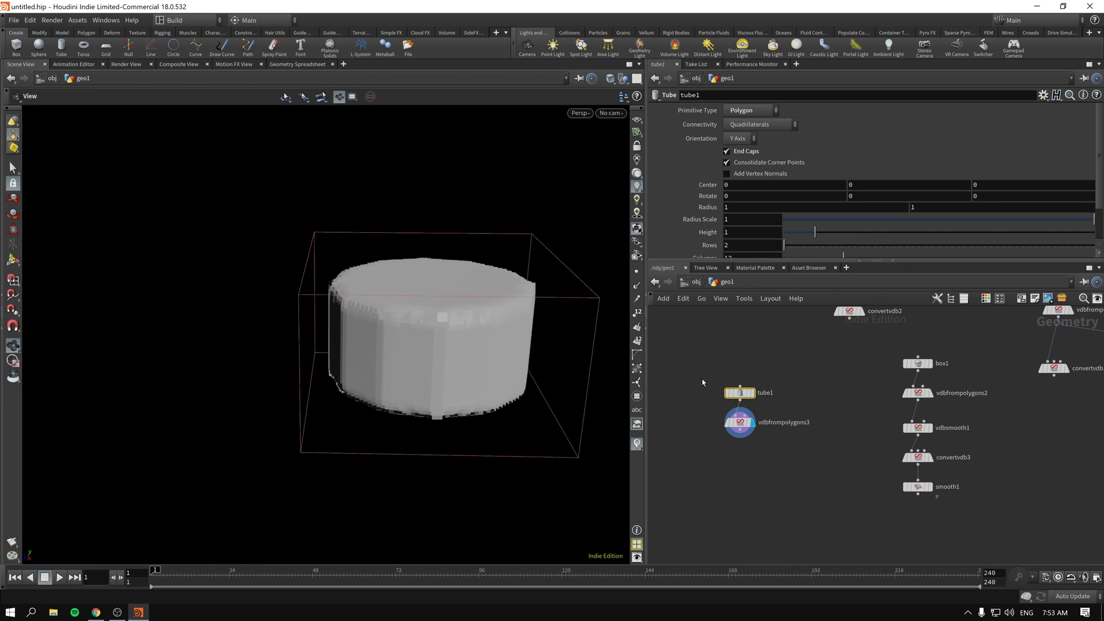
pyautogui.click(727, 152)
pyautogui.moveTo(579, 259); pyautogui.dragTo(534, 370)
pyautogui.click(750, 392)
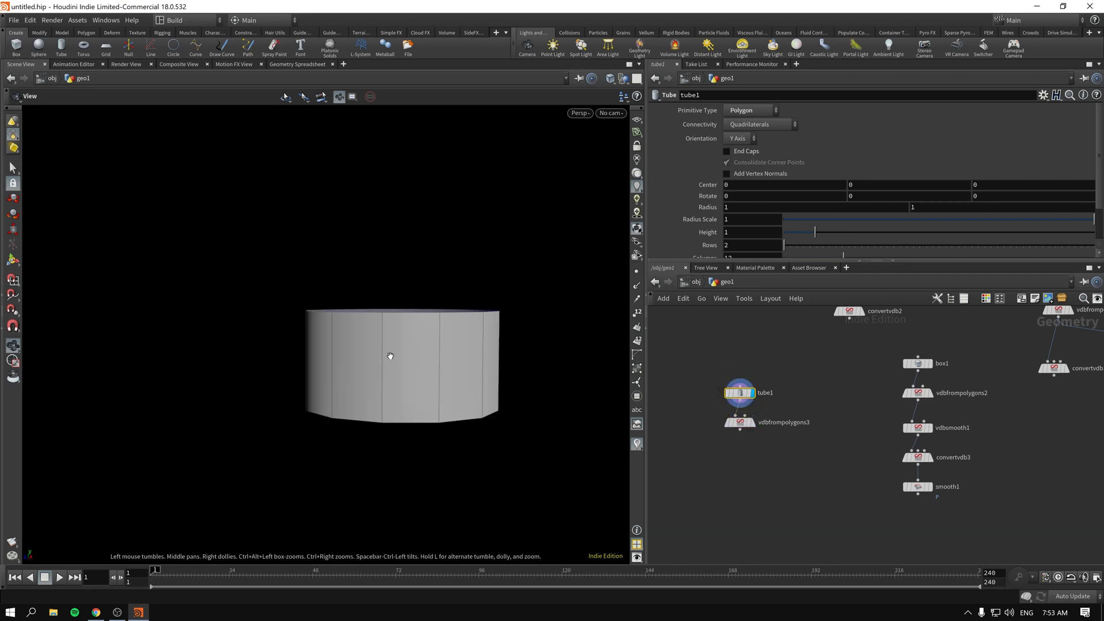
pyautogui.moveTo(388, 357); pyautogui.dragTo(476, 370)
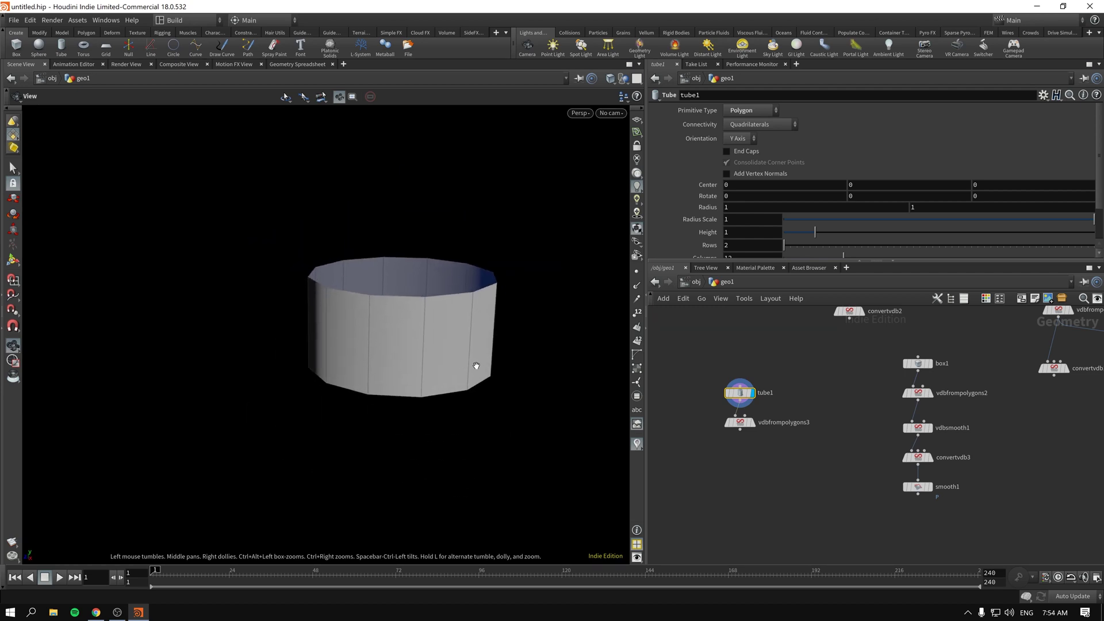
# Step: Display the tube's VDB from Polygons node again and re-enable the tube's end caps
pyautogui.click(747, 426)
pyautogui.click(751, 424)
pyautogui.moveTo(674, 359); pyautogui.dragTo(778, 396)
pyautogui.click(727, 151)
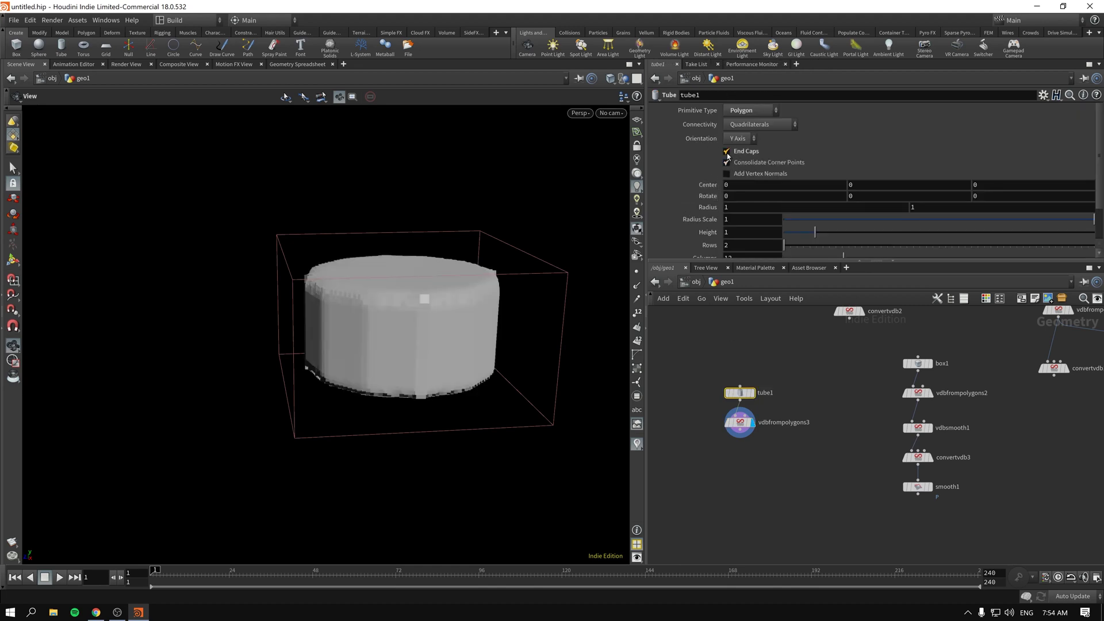
# Step: Reduce the voxel size of the tube's VDB from Polygons node and inspect the finer volume
pyautogui.click(740, 422)
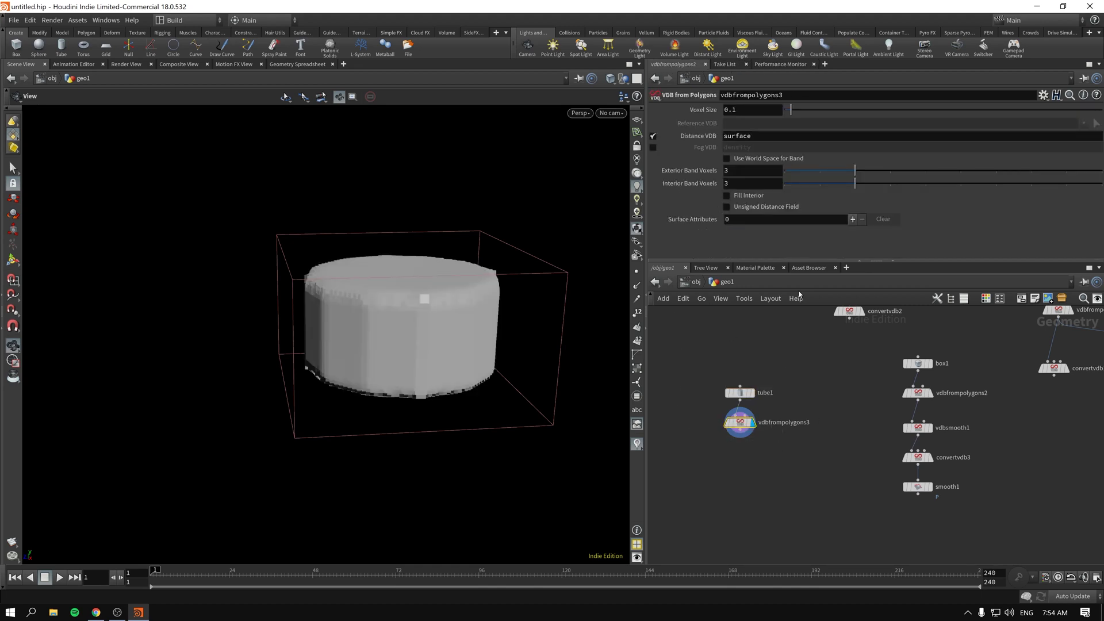
pyautogui.moveTo(793, 113); pyautogui.dragTo(770, 115)
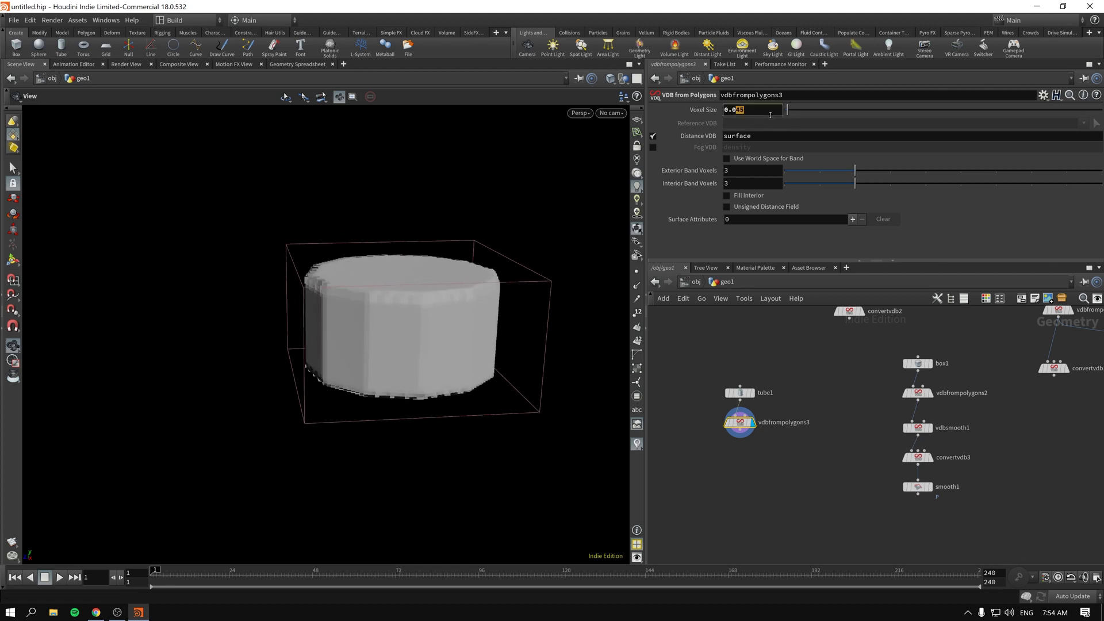
pyautogui.press('Return')
pyautogui.moveTo(365, 325); pyautogui.dragTo(377, 296)
# Step: Move the tube's VDB from Polygons node further down and increase the tube's height to 4.708
pyautogui.moveTo(739, 428); pyautogui.dragTo(739, 467)
pyautogui.click(740, 392)
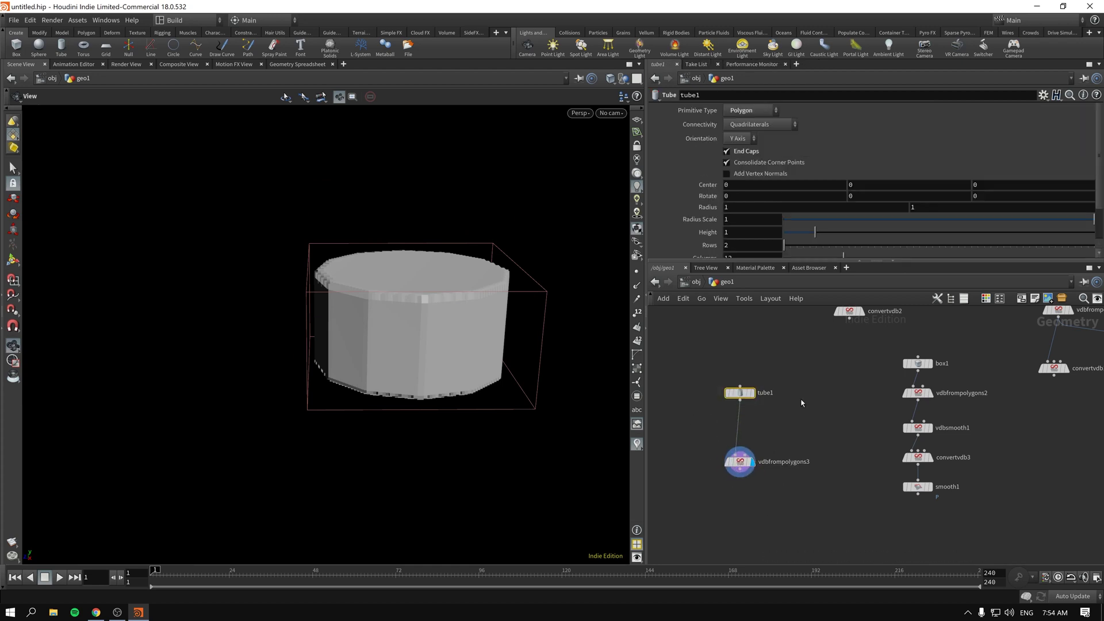
pyautogui.moveTo(841, 230); pyautogui.dragTo(930, 232)
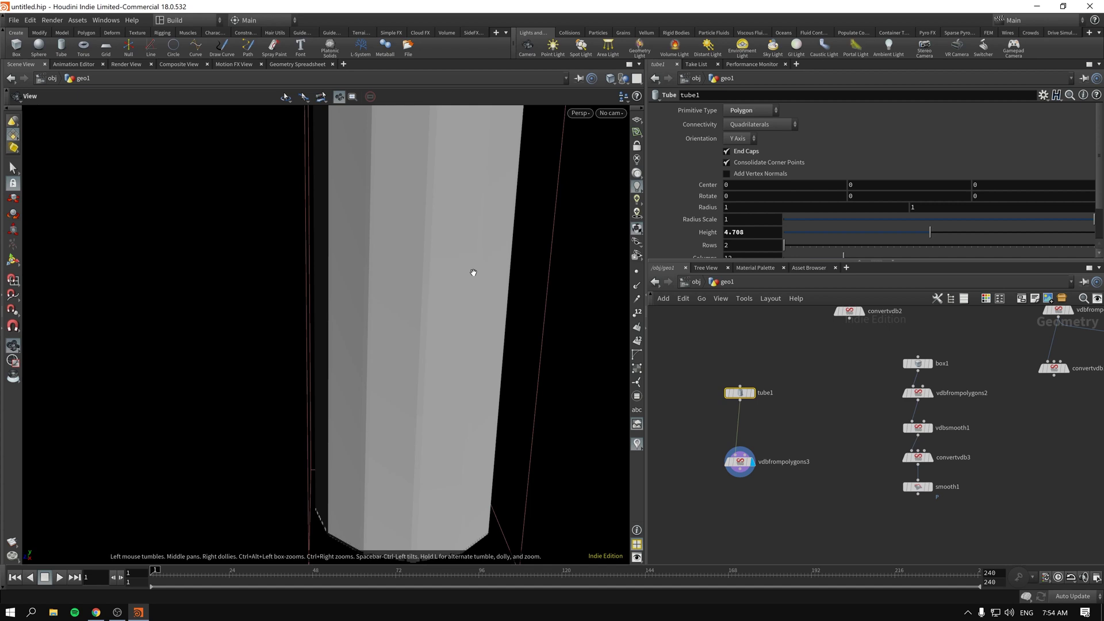
pyautogui.scroll(-3, 448, 271)
# Step: Add a Convert VDB node below the tube's VDB from Polygons node and display it
pyautogui.click(740, 462)
pyautogui.press('Tab')
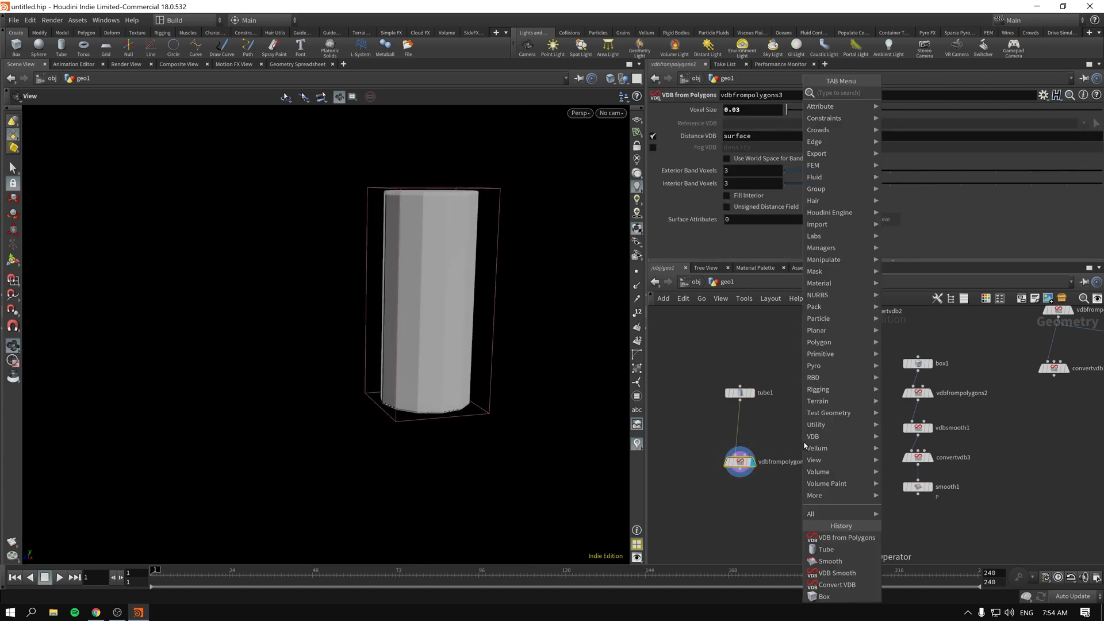
pyautogui.write('vdbc')
pyautogui.press('Down')
pyautogui.press('Down')
pyautogui.press('Down')
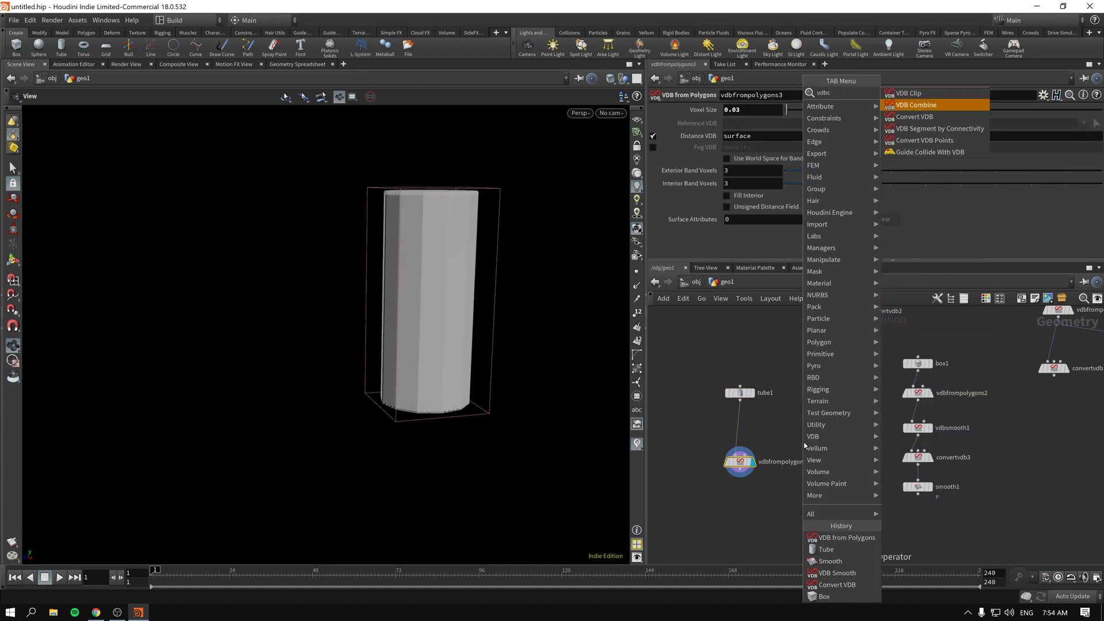
pyautogui.press('Up')
pyautogui.press('Return')
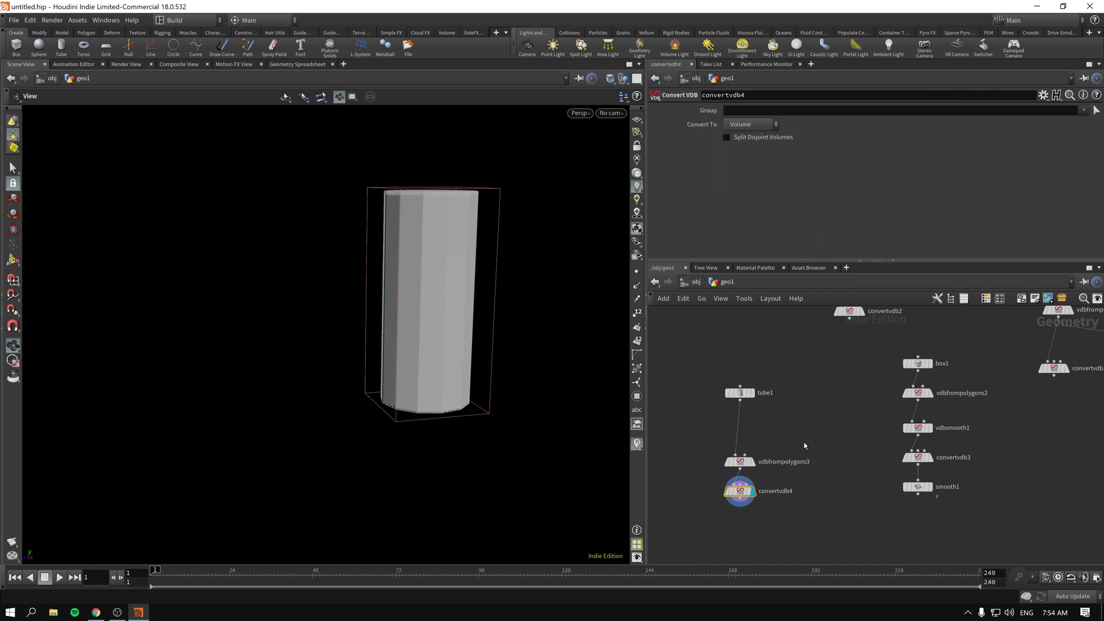
# Step: Set the tube's Convert VDB node to output Polygons and inspect the resulting mesh
pyautogui.click(751, 124)
pyautogui.click(764, 160)
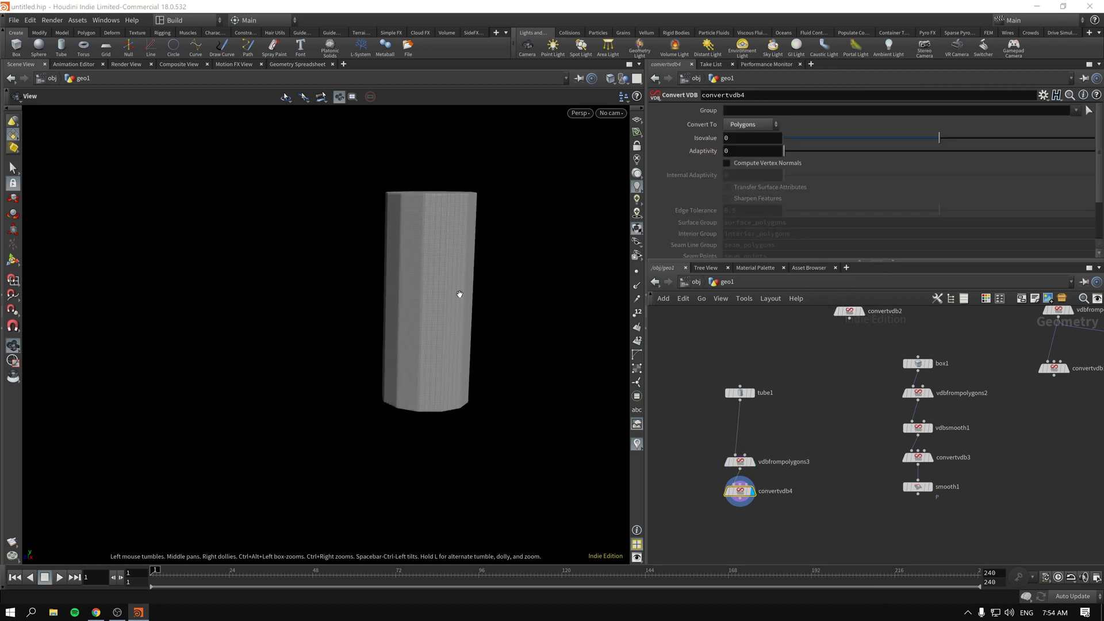
pyautogui.moveTo(458, 296); pyautogui.dragTo(538, 209)
pyautogui.moveTo(537, 210); pyautogui.dragTo(531, 173, button='right')
pyautogui.moveTo(531, 173); pyautogui.dragTo(494, 227, button='middle')
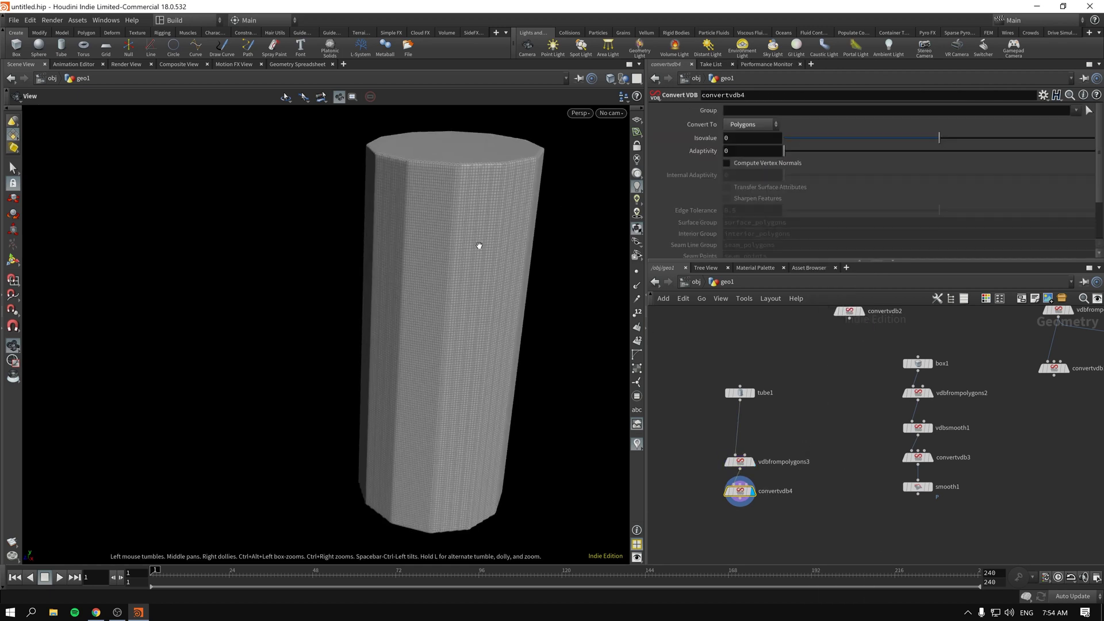
pyautogui.moveTo(479, 246); pyautogui.dragTo(475, 266)
# Step: Insert a Transform node between the tube and its VDB from Polygons node, moving the VDB nodes down for space
pyautogui.moveTo(707, 456); pyautogui.dragTo(713, 434)
pyautogui.press('Tab')
pyautogui.write('transf')
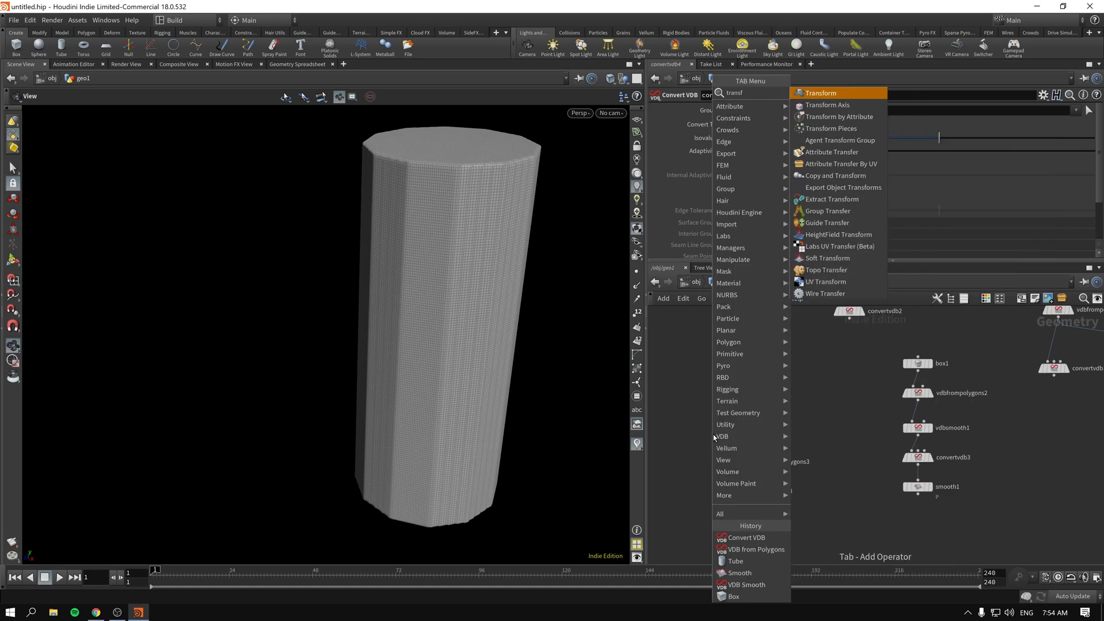
pyautogui.press('Return')
pyautogui.click(735, 429)
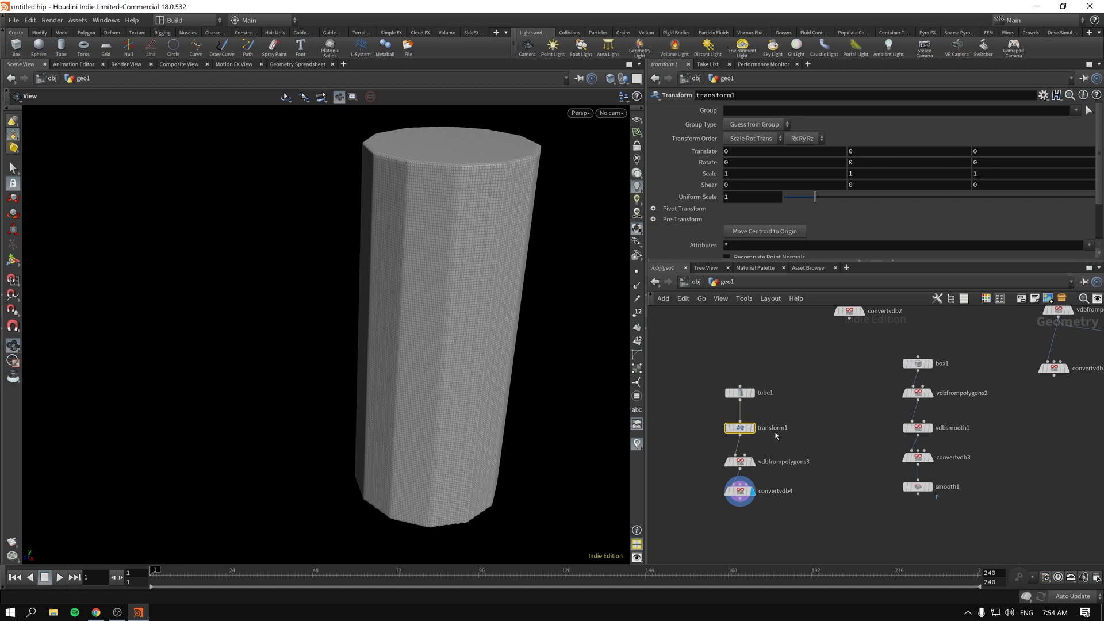
pyautogui.moveTo(712, 461); pyautogui.dragTo(749, 490)
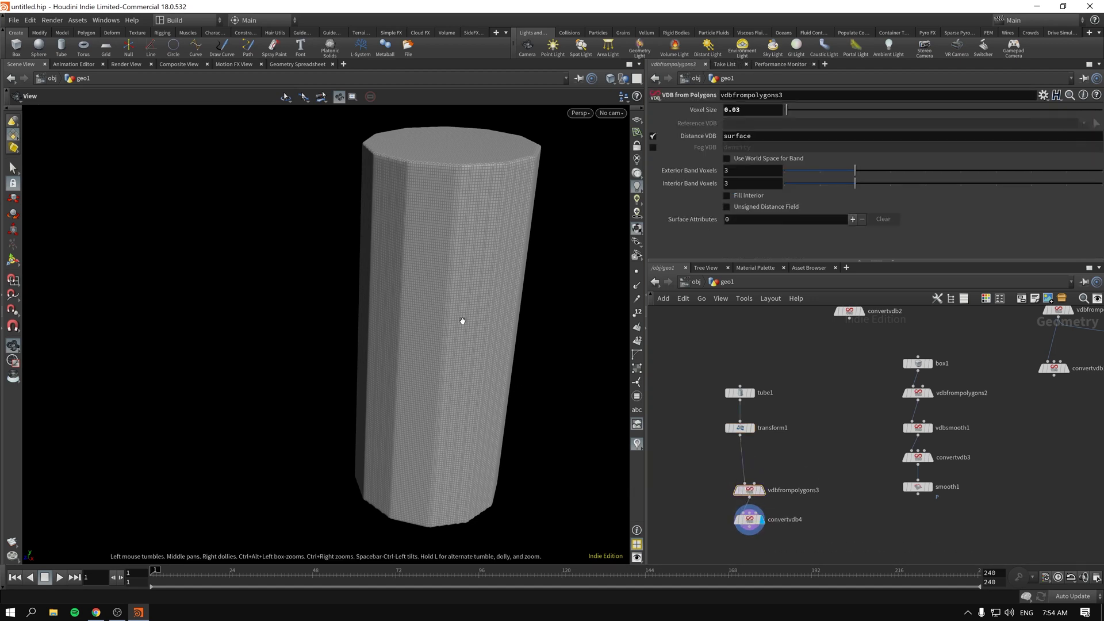
# Step: Tilt the tube with the Transform node to about -14.535 degrees around Z
pyautogui.moveTo(490, 362); pyautogui.dragTo(323, 177)
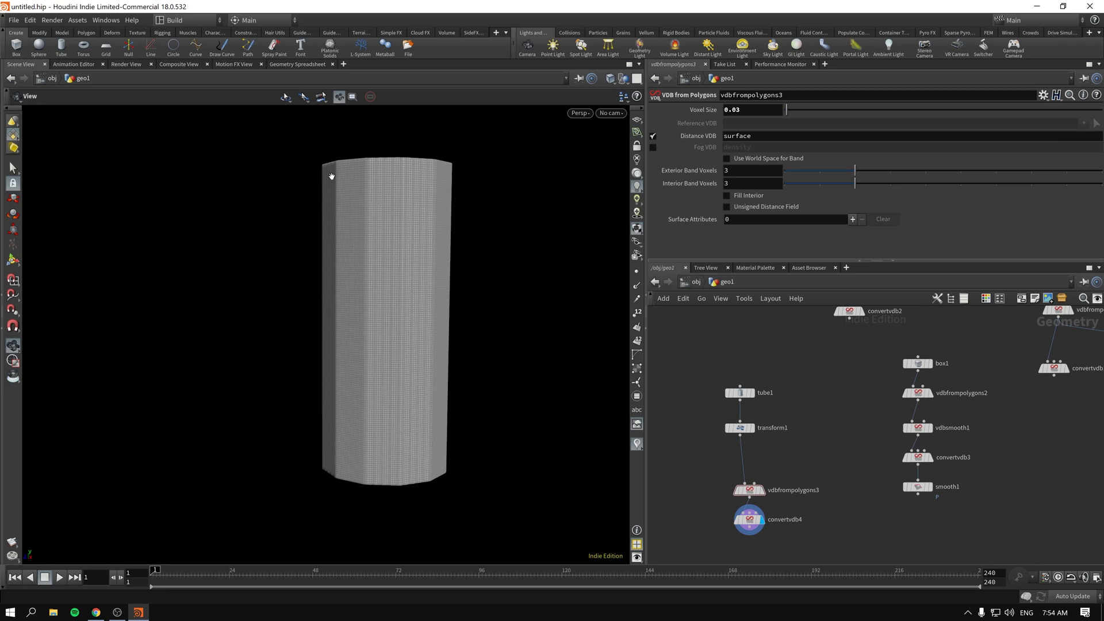
pyautogui.moveTo(331, 176); pyautogui.dragTo(352, 210)
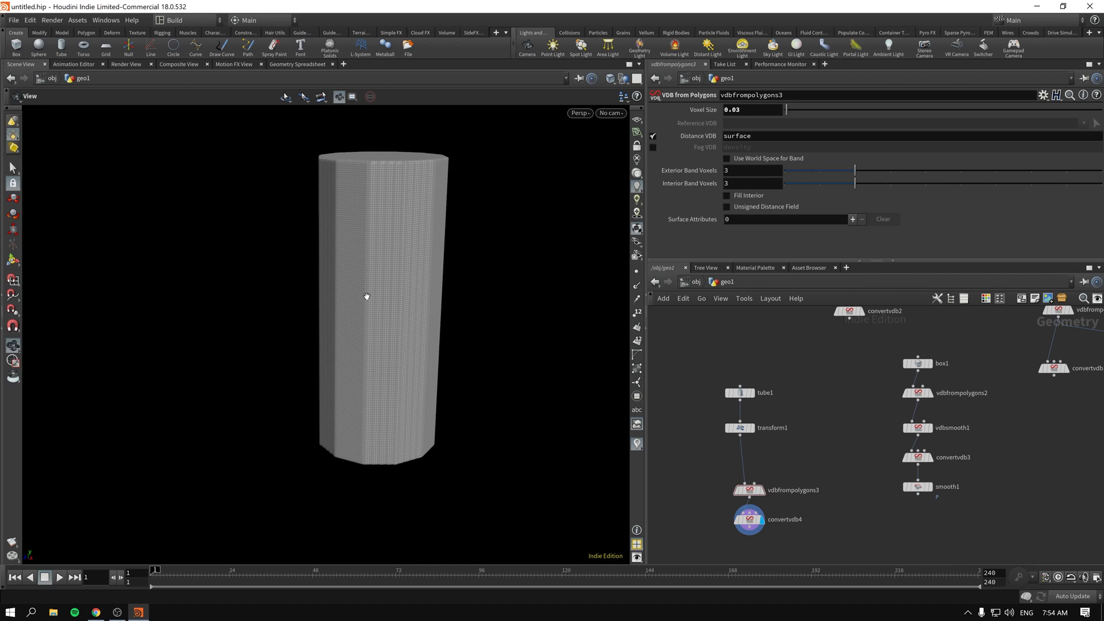
pyautogui.moveTo(404, 362); pyautogui.dragTo(320, 399)
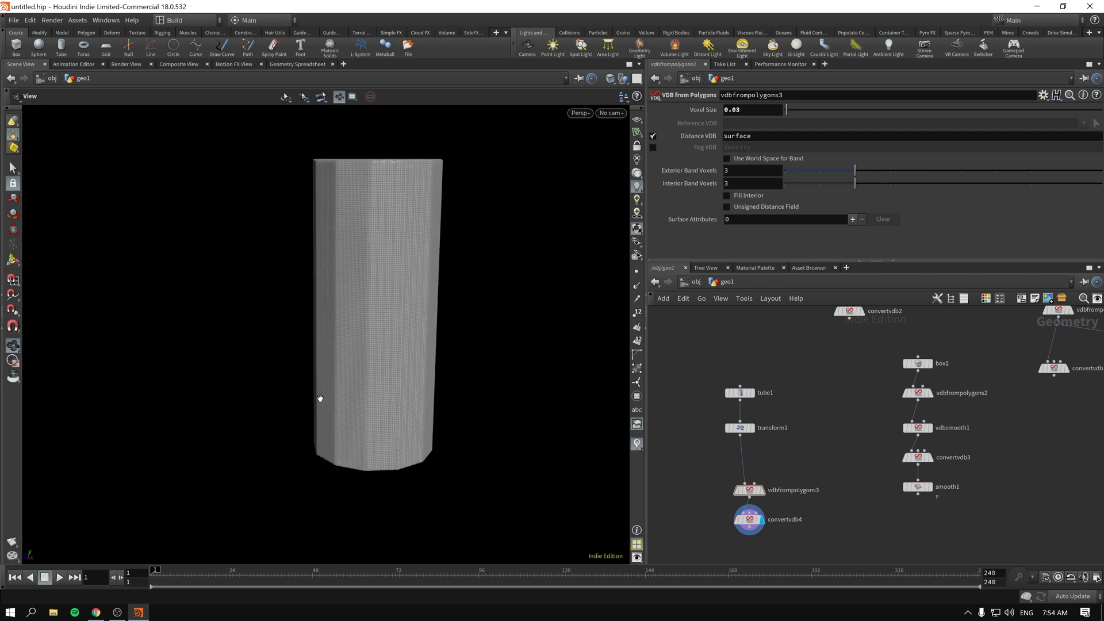
pyautogui.click(741, 428)
pyautogui.press('Return')
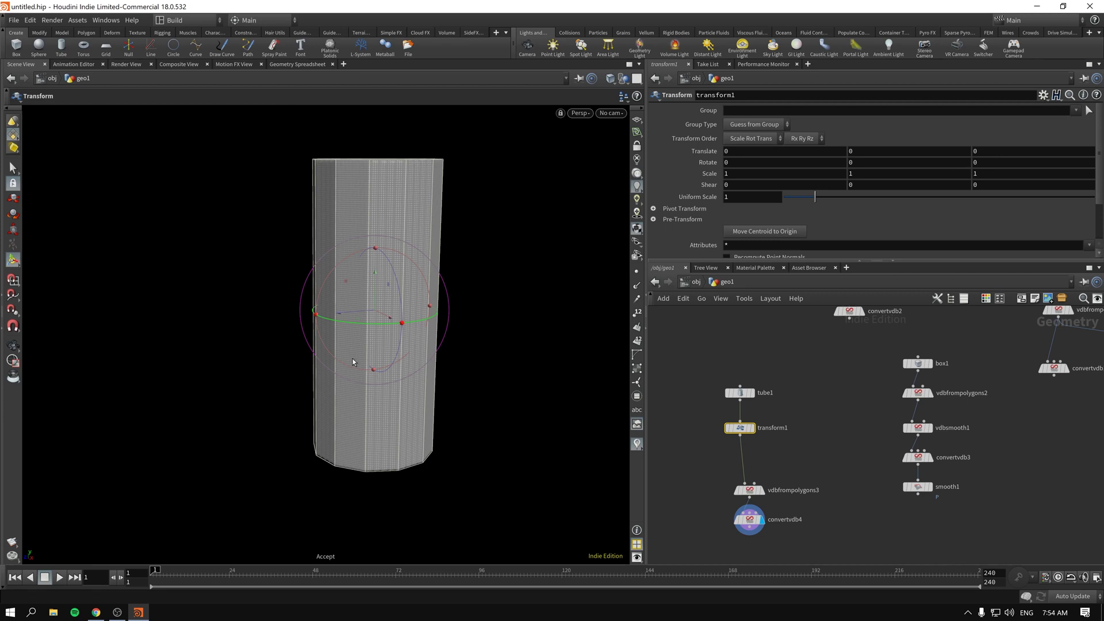
pyautogui.keyDown('alt'); pyautogui.moveTo(353, 363); pyautogui.dragTo(418, 345); pyautogui.keyUp('alt')
pyautogui.moveTo(394, 299); pyautogui.dragTo(415, 317)
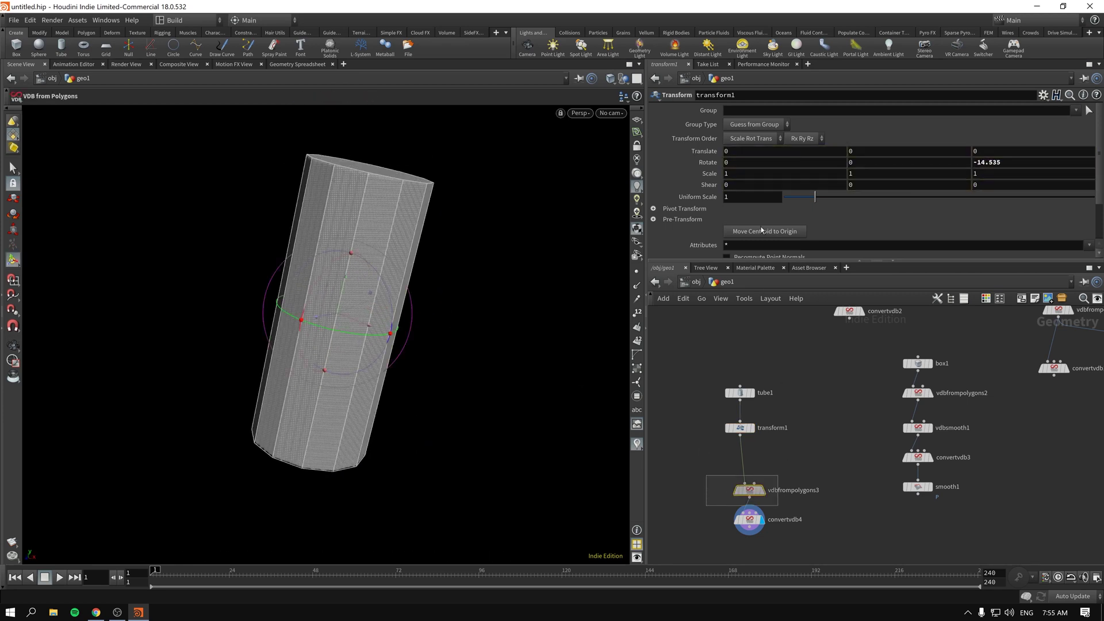
# Step: Set the voxel size of the tube's VDB from Polygons node to 0.1 and inspect the tilted tube's coarser polygon mesh
pyautogui.click(749, 490)
pyautogui.moveTo(795, 110); pyautogui.dragTo(793, 112)
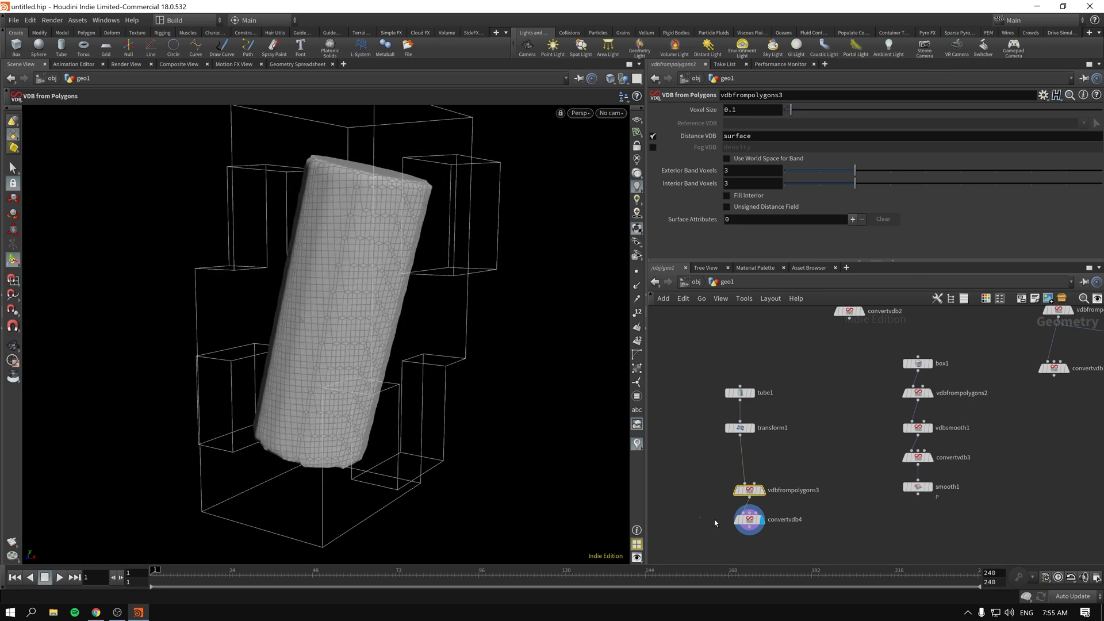
pyautogui.moveTo(715, 523); pyautogui.dragTo(754, 526)
pyautogui.keyDown('alt'); pyautogui.moveTo(316, 477); pyautogui.dragTo(308, 469); pyautogui.keyUp('alt')
pyautogui.keyDown('alt'); pyautogui.moveTo(309, 468); pyautogui.dragTo(364, 466, button='right'); pyautogui.keyUp('alt')
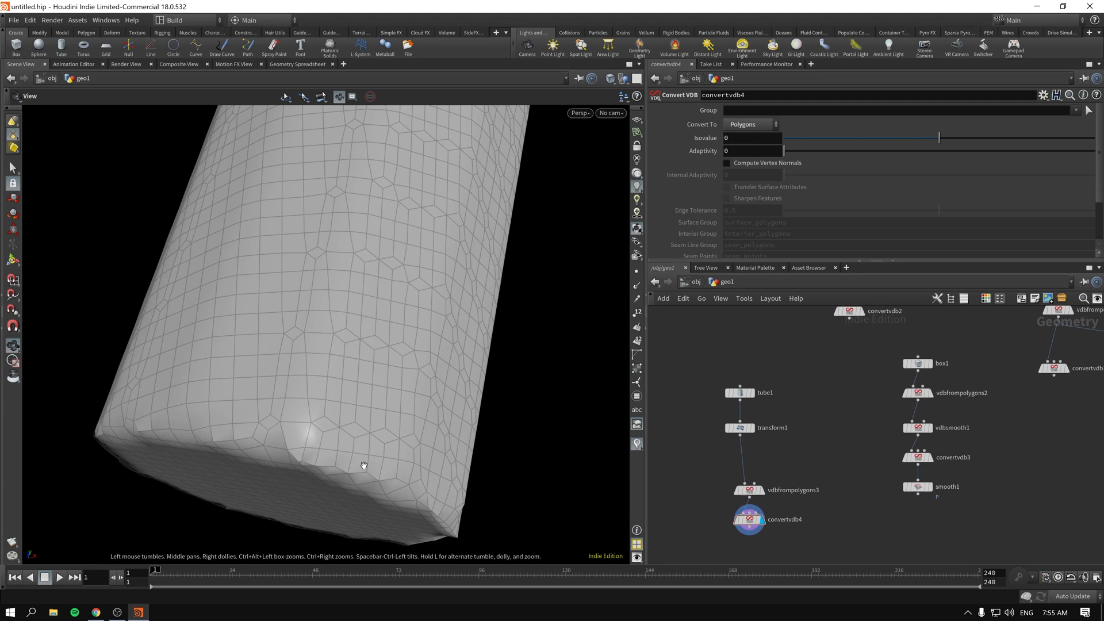
pyautogui.moveTo(363, 466); pyautogui.dragTo(377, 492)
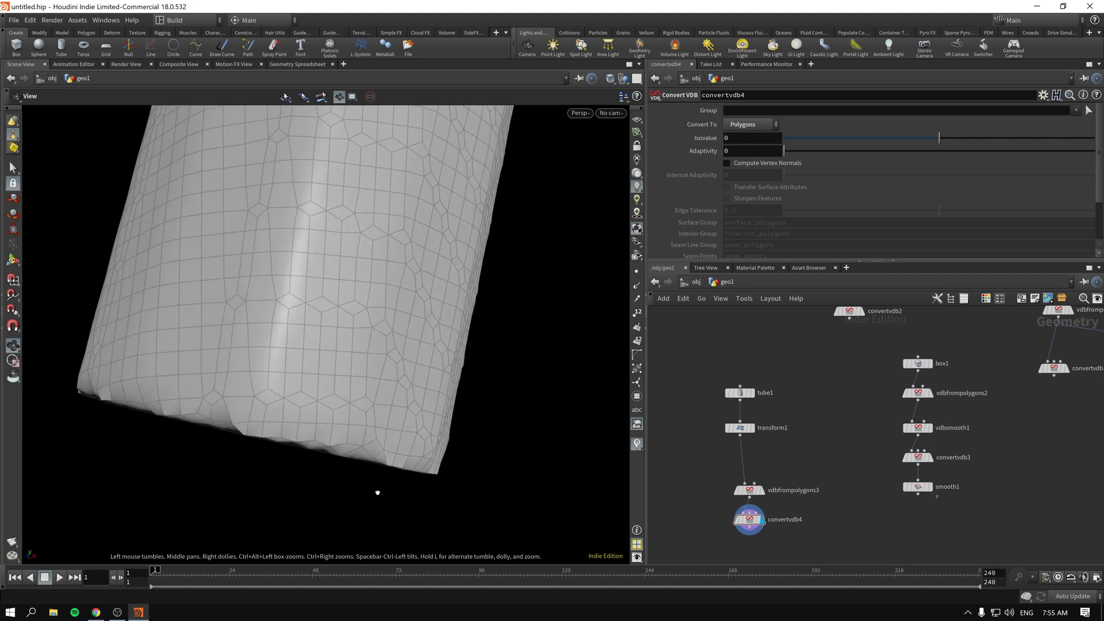
pyautogui.moveTo(406, 456); pyautogui.dragTo(310, 341)
pyautogui.moveTo(326, 237); pyautogui.dragTo(365, 270)
pyautogui.moveTo(365, 271); pyautogui.dragTo(322, 384, button='right')
pyautogui.moveTo(322, 384); pyautogui.dragTo(541, 429)
# Step: Align the tube's node chain in an evenly spaced column and select its Convert VDB node
pyautogui.moveTo(675, 342); pyautogui.dragTo(760, 438)
pyautogui.click(729, 458)
pyautogui.moveTo(718, 354); pyautogui.dragTo(717, 421, button='middle')
pyautogui.press('a')
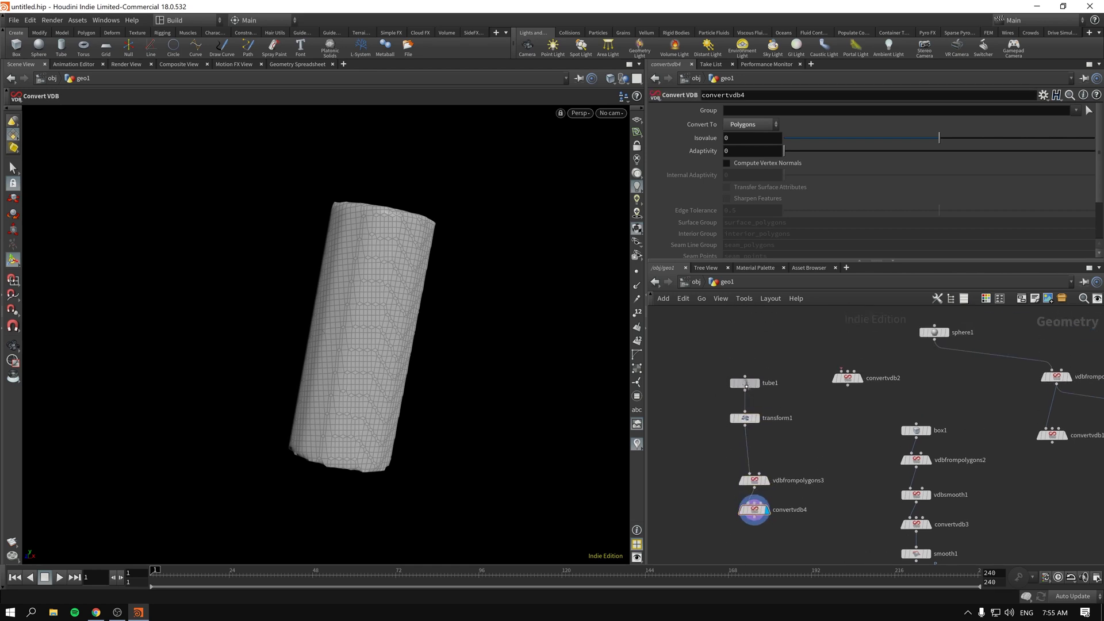
pyautogui.moveTo(750, 385)
pyautogui.mouseDown()
pyautogui.moveTo(753, 368)
pyautogui.moveTo(745, 389)
pyautogui.mouseUp()
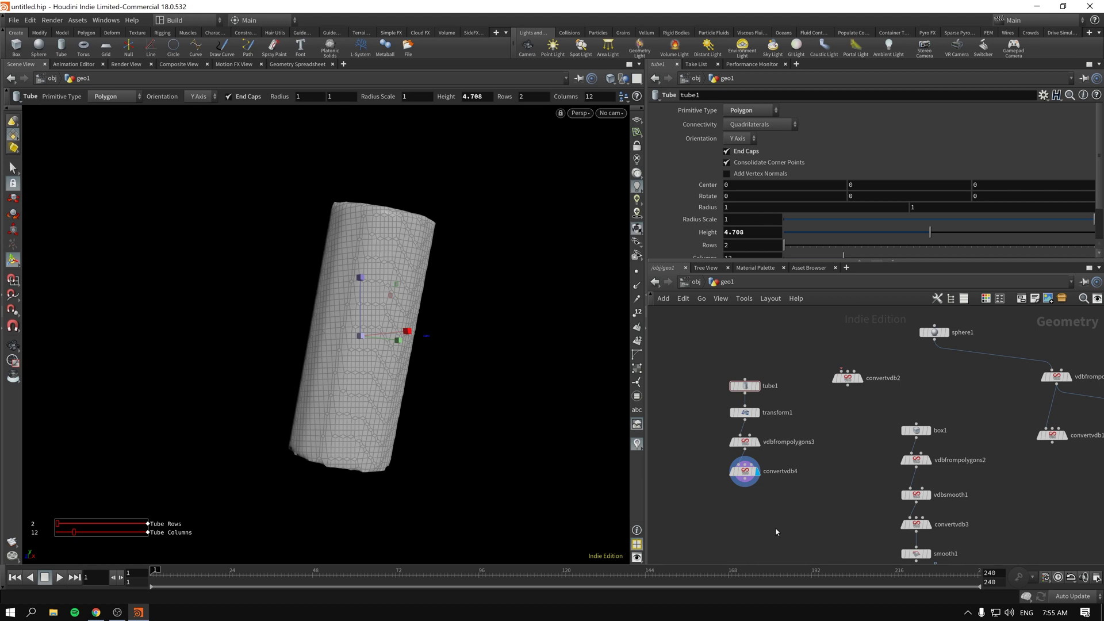
pyautogui.moveTo(775, 532); pyautogui.dragTo(782, 515, button='middle')
pyautogui.click(756, 458)
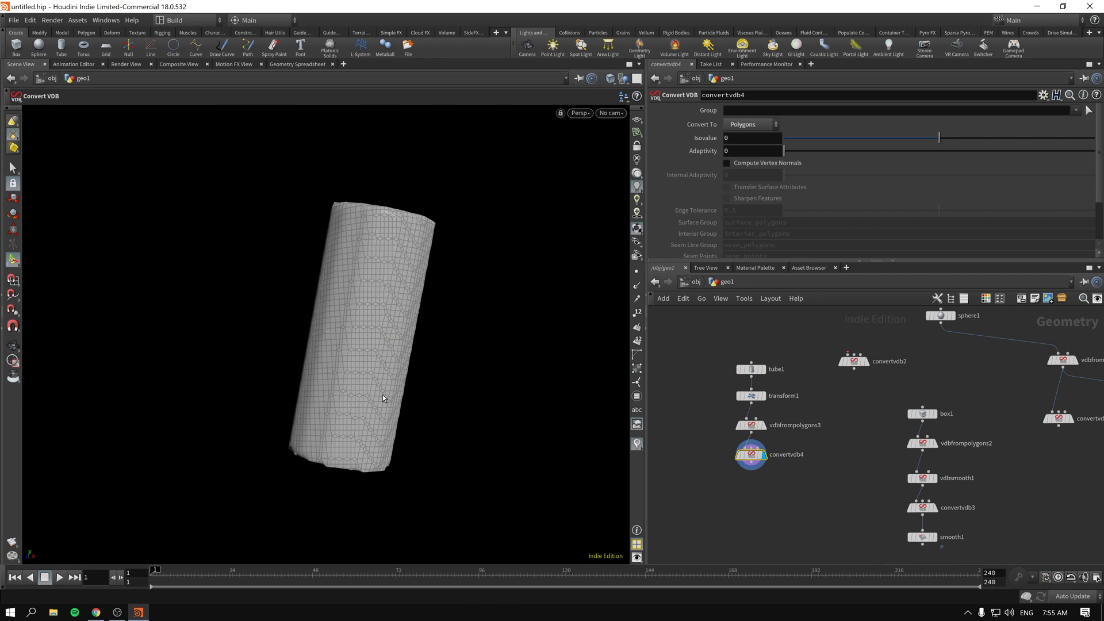
pyautogui.keyDown('alt'); pyautogui.moveTo(383, 398); pyautogui.dragTo(345, 387); pyautogui.keyUp('alt')
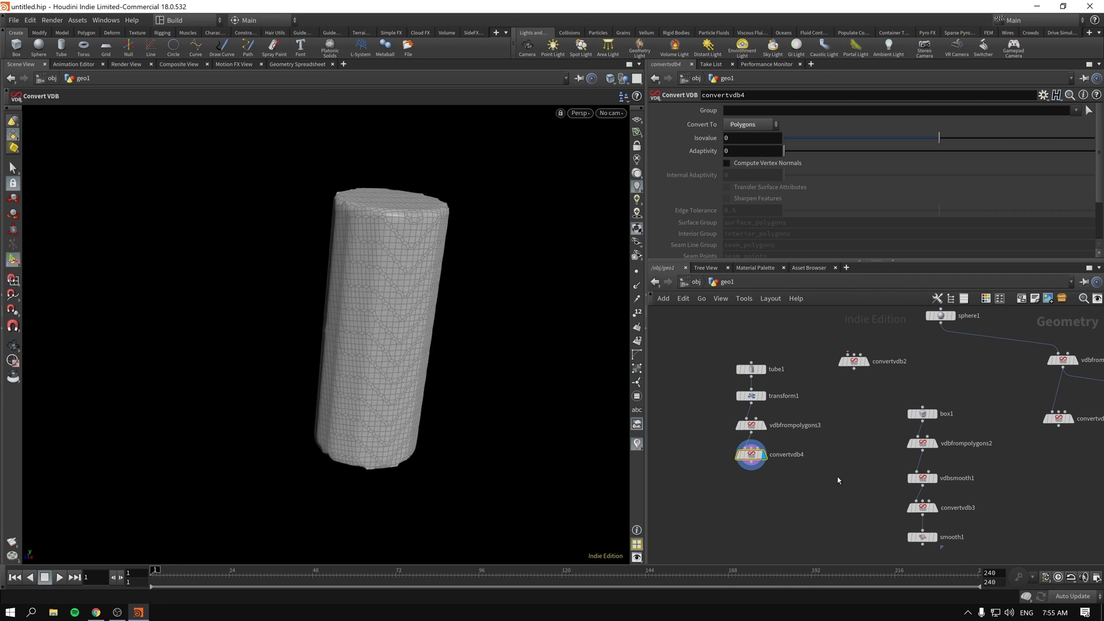
# Step: Lay out all nodes in the network automatically and delete the unconnected Convert VDB node
pyautogui.moveTo(838, 480); pyautogui.dragTo(772, 475, button='middle')
pyautogui.moveTo(1026, 488); pyautogui.dragTo(879, 517, button='middle')
pyautogui.scroll(-2, 988, 488)
pyautogui.press('l')
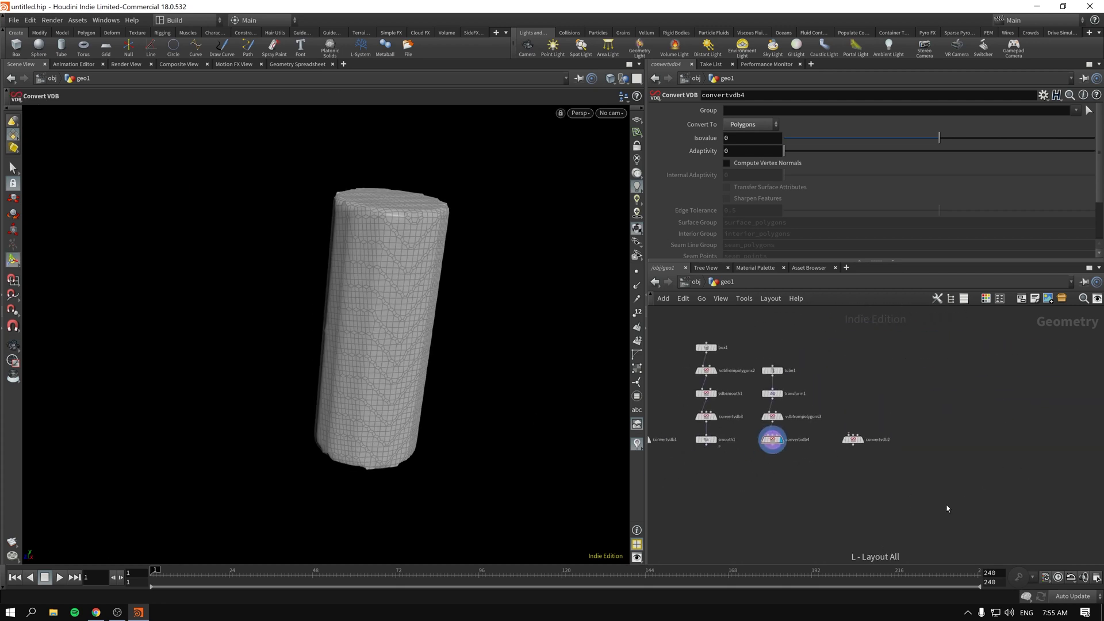
pyautogui.click(851, 440)
pyautogui.press('Delete')
pyautogui.press('h')
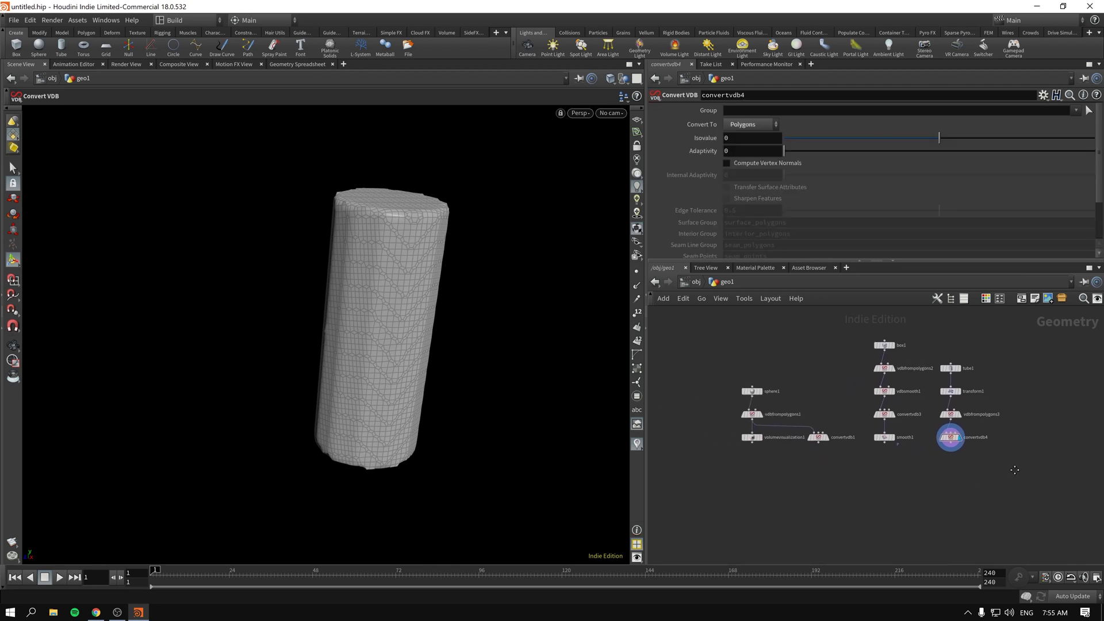
# Step: Add a new Box node and a new Sphere node side by side in an empty area of the network
pyautogui.moveTo(932, 474); pyautogui.dragTo(749, 500, button='middle')
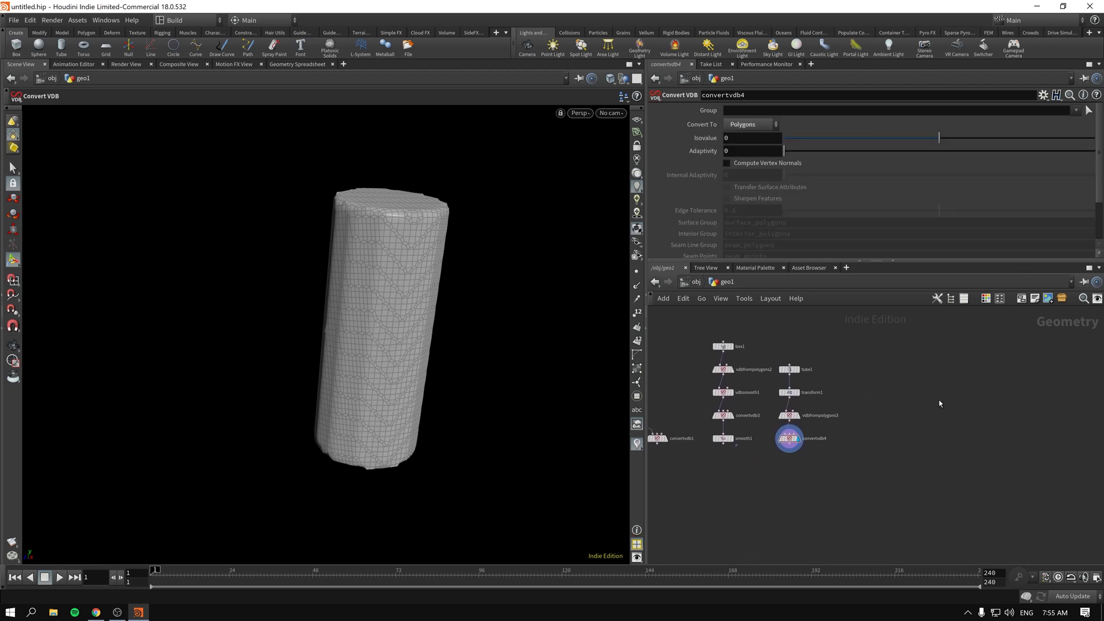
pyautogui.press('Tab')
pyautogui.write('box')
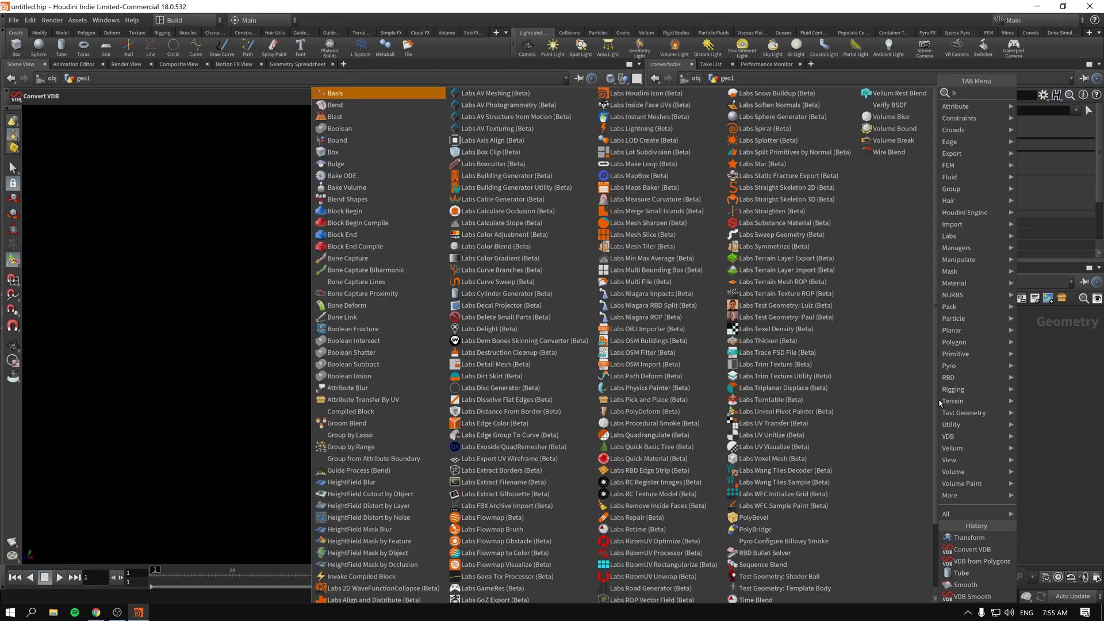
pyautogui.press('Return')
pyautogui.click(939, 402)
pyautogui.press('Tab')
pyautogui.write('sphere')
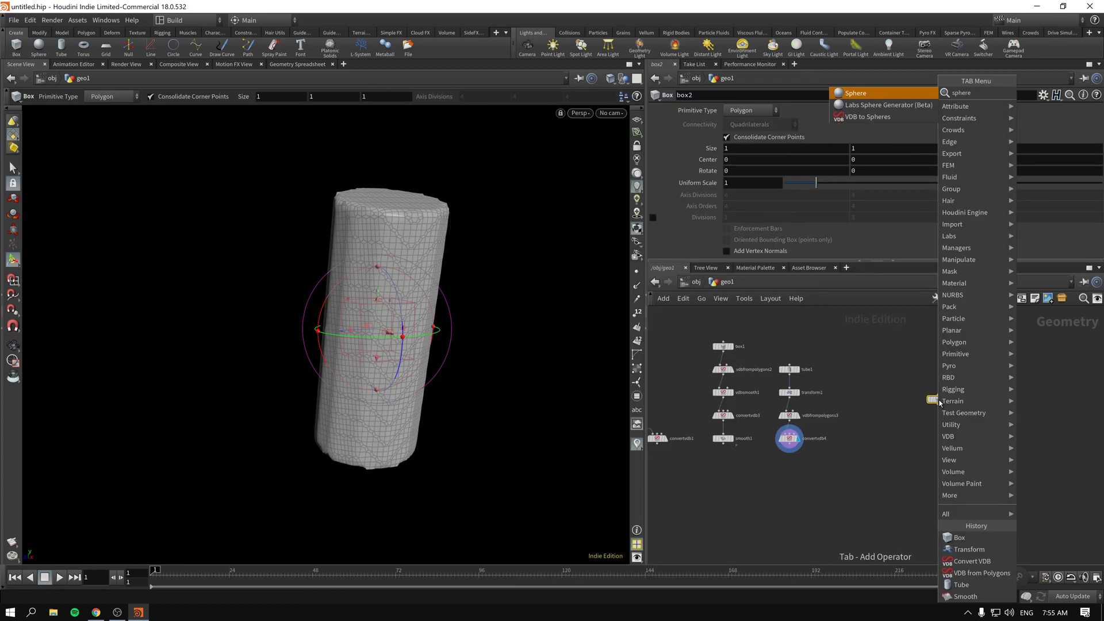
pyautogui.press('Return')
pyautogui.click(1021, 400)
pyautogui.moveTo(926, 460); pyautogui.dragTo(859, 458, button='middle')
# Step: Copy the first box's VDB from Polygons node below the new box, cut its inherited wire, and duplicate it below the new sphere
pyautogui.click(708, 378)
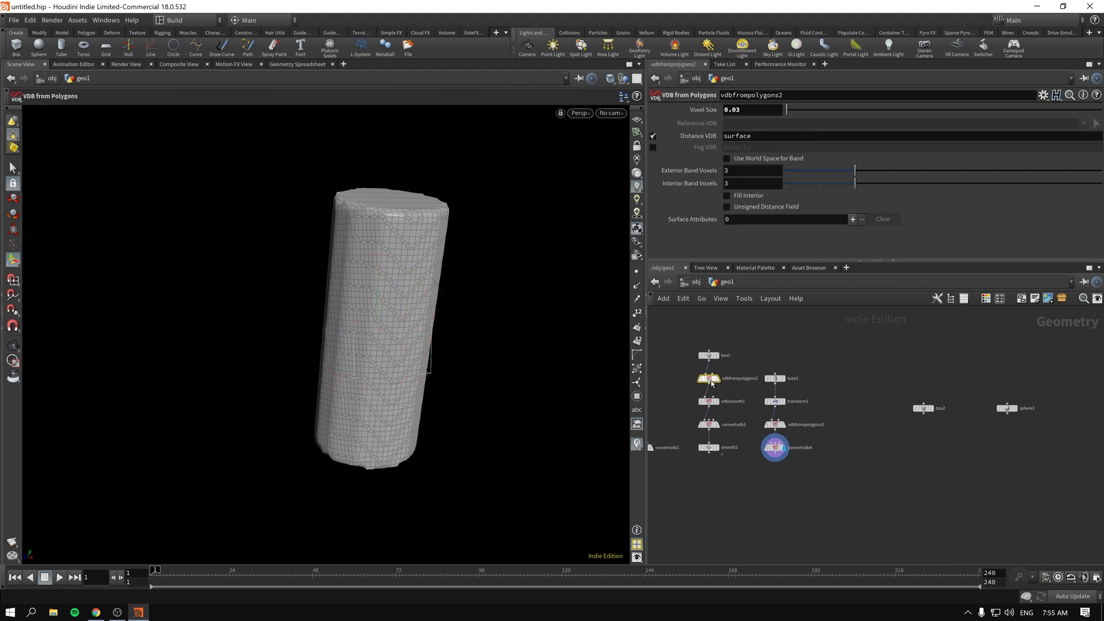
pyautogui.keyDown('alt'); pyautogui.moveTo(707, 380); pyautogui.dragTo(929, 436); pyautogui.keyUp('alt')
pyautogui.scroll(3, 911, 438)
pyautogui.moveTo(850, 439); pyautogui.dragTo(755, 424, button='middle')
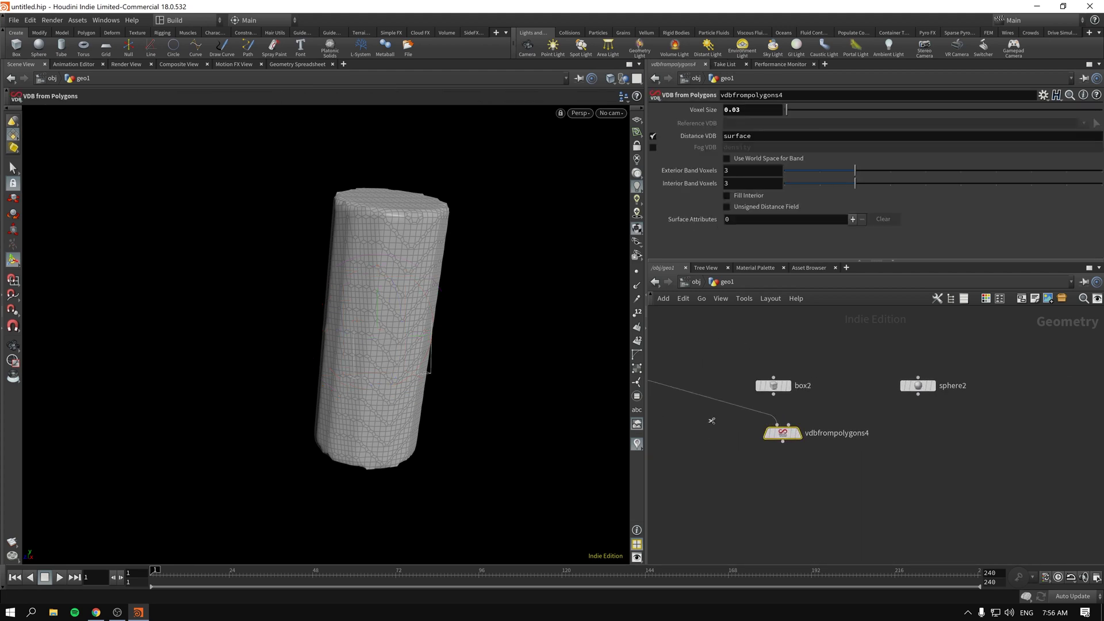
pyautogui.moveTo(712, 421); pyautogui.dragTo(726, 391)
pyautogui.keyDown('alt'); pyautogui.moveTo(785, 434); pyautogui.dragTo(934, 434); pyautogui.keyUp('alt')
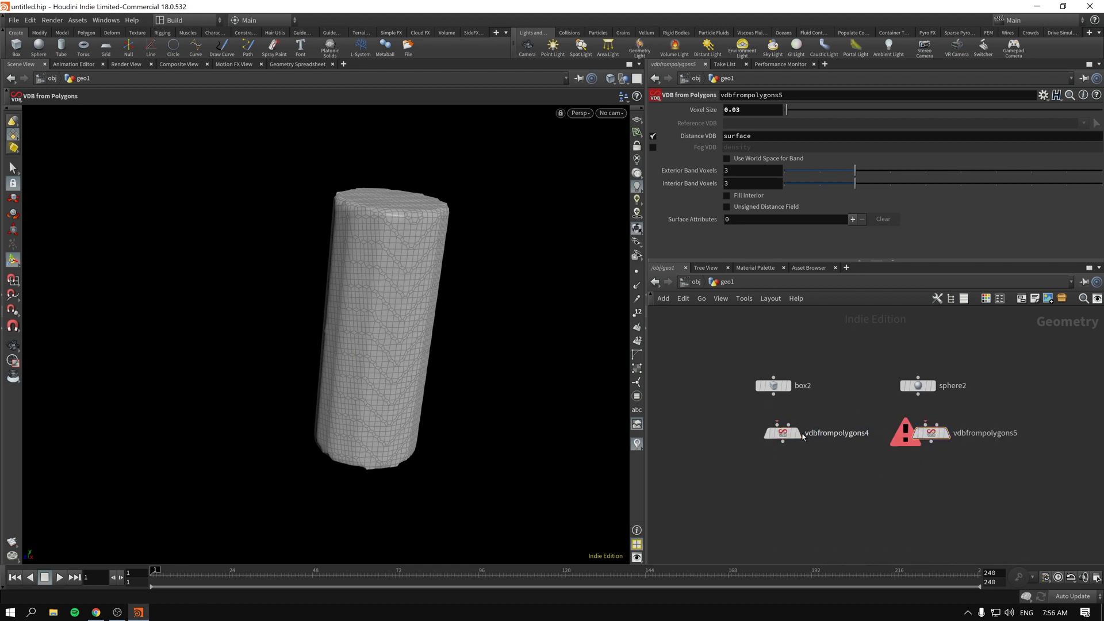
# Step: Connect the new box and sphere to their VDB from Polygons nodes and display each volume in turn
pyautogui.moveTo(773, 395); pyautogui.dragTo(777, 424)
pyautogui.moveTo(917, 395); pyautogui.dragTo(925, 416)
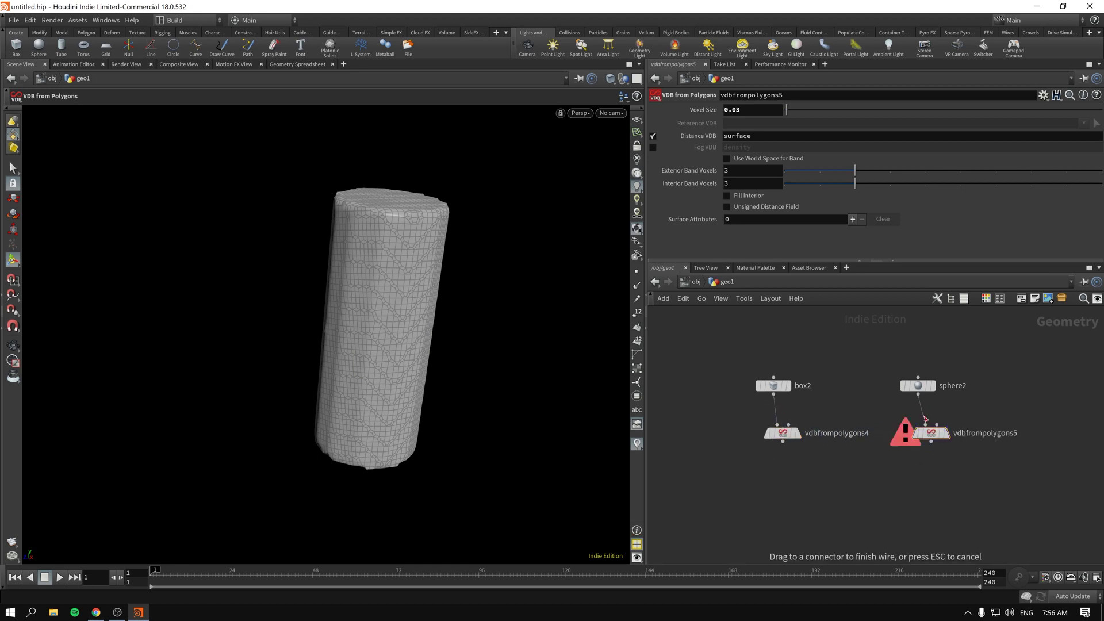
pyautogui.click(925, 424)
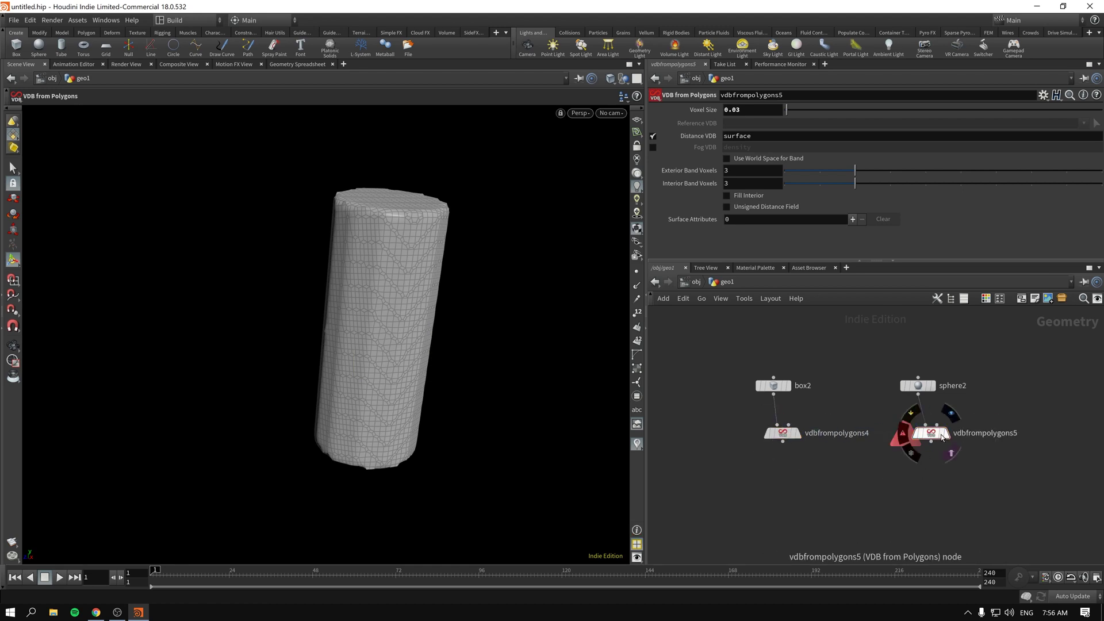
pyautogui.click(795, 436)
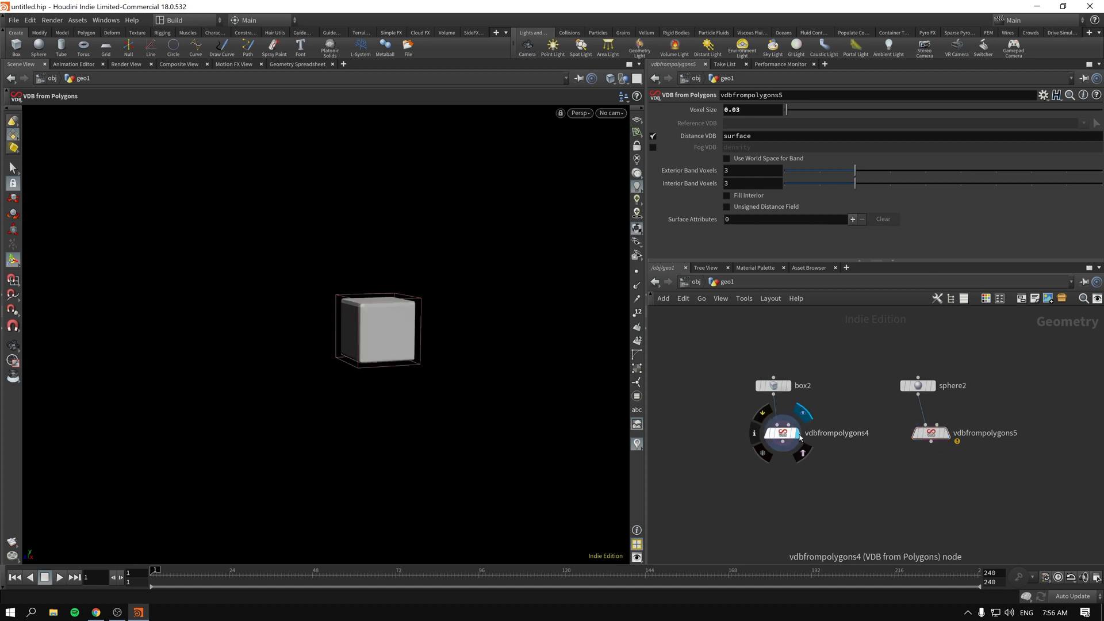
# Step: Switch the new box's and sphere's VDB from Polygons nodes from Distance VDB to Fog VDB
pyautogui.click(653, 137)
pyautogui.click(653, 147)
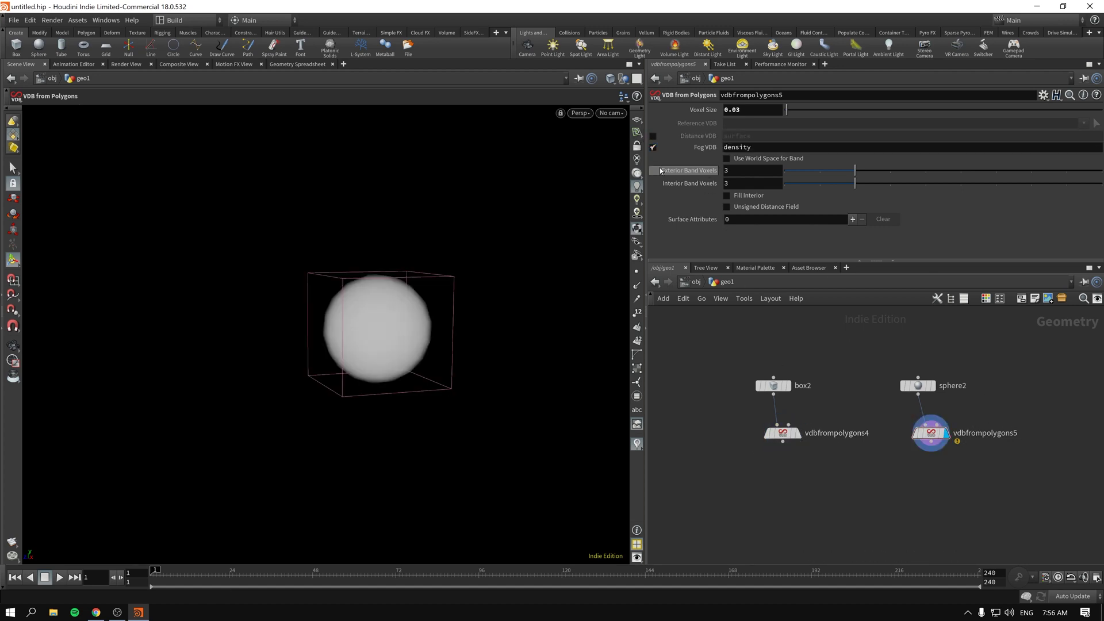
pyautogui.moveTo(855, 477); pyautogui.dragTo(732, 408)
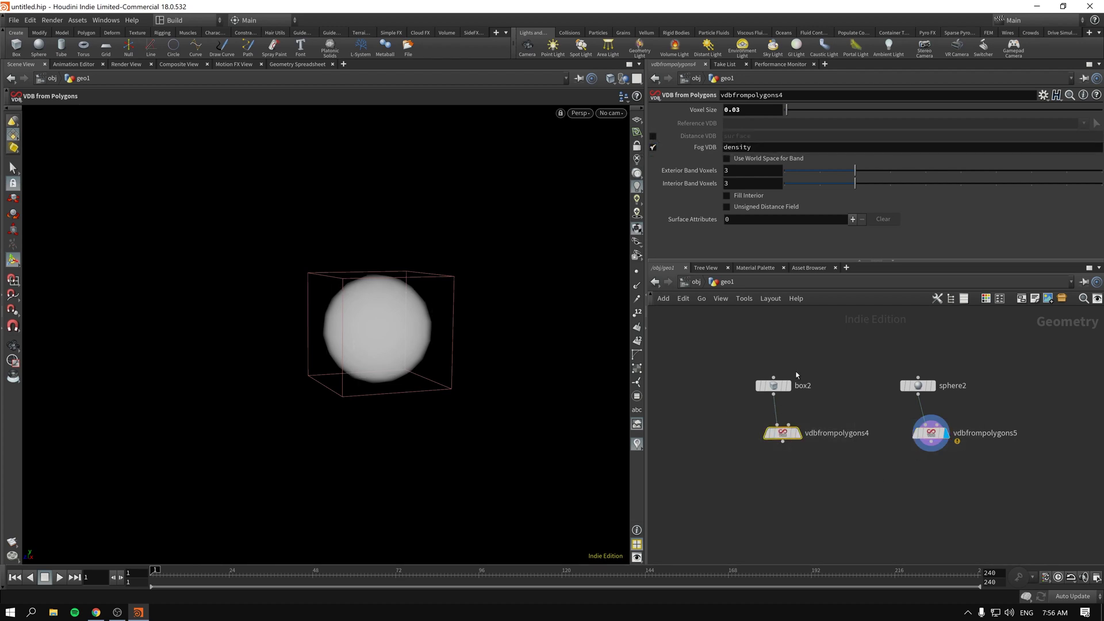
# Step: Add a VDB Combine node fed by the box's VDB from Polygons node and place it between the two branches
pyautogui.click(799, 433)
pyautogui.press('Tab')
pyautogui.write('vd')
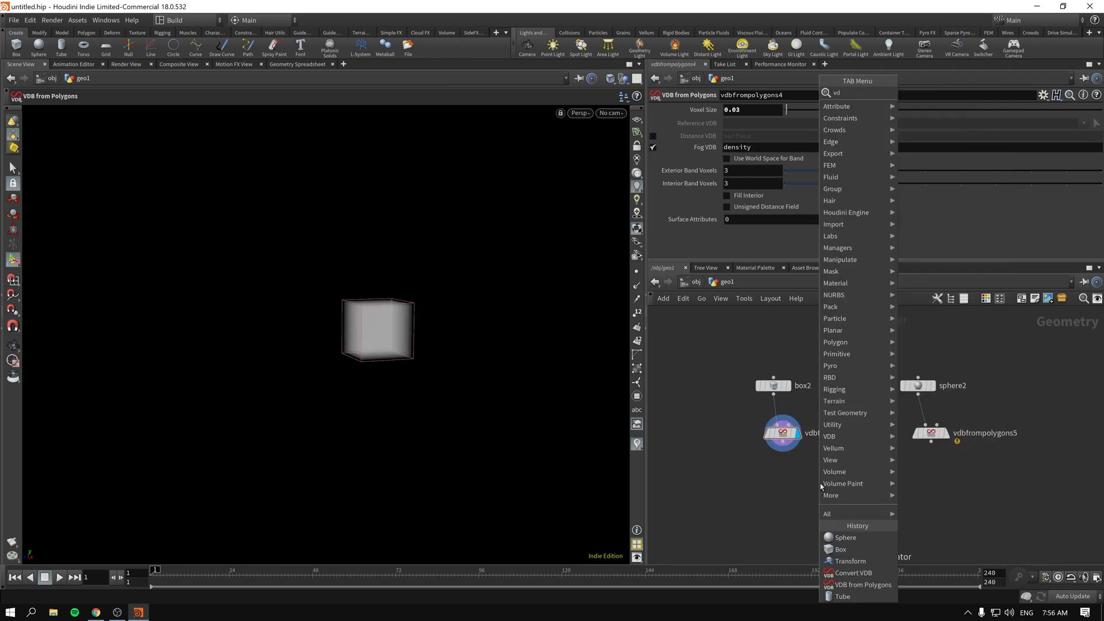
pyautogui.press('Down')
pyautogui.press('Return')
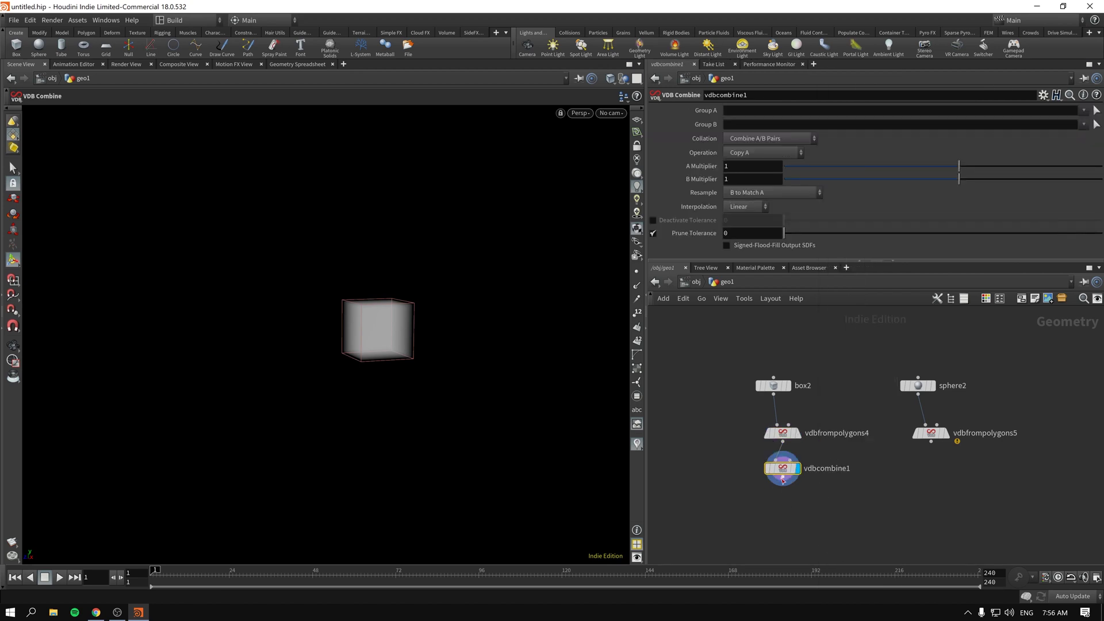
pyautogui.click(826, 508)
# Step: Enlarge the box with its uniform scale and display the sphere's fog volume for comparison
pyautogui.click(803, 392)
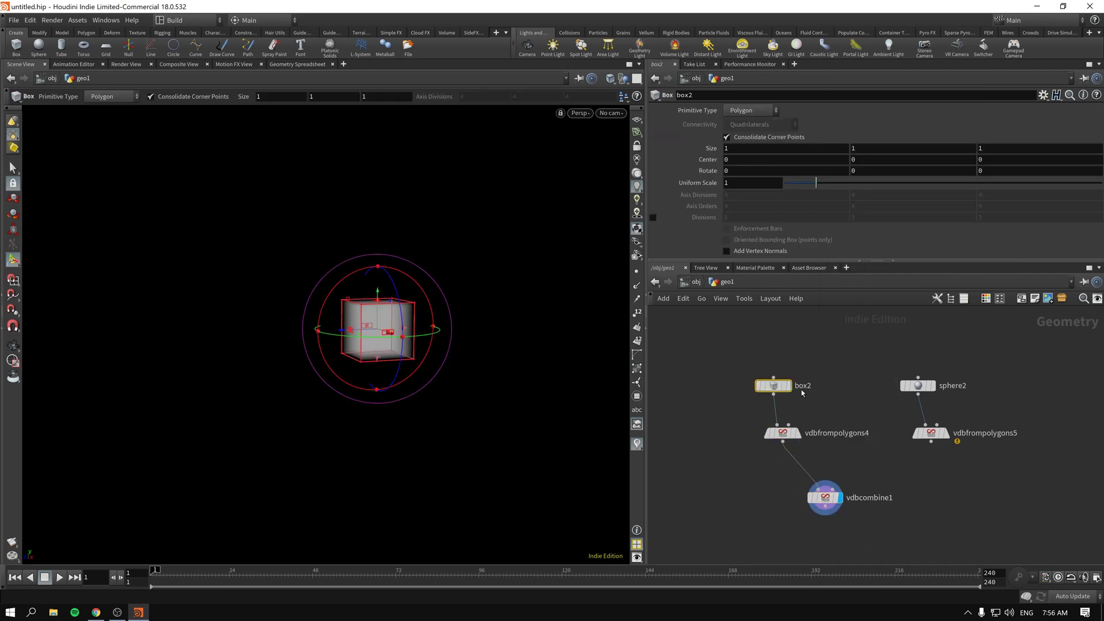
pyautogui.moveTo(826, 182); pyautogui.dragTo(861, 187)
pyautogui.click(932, 437)
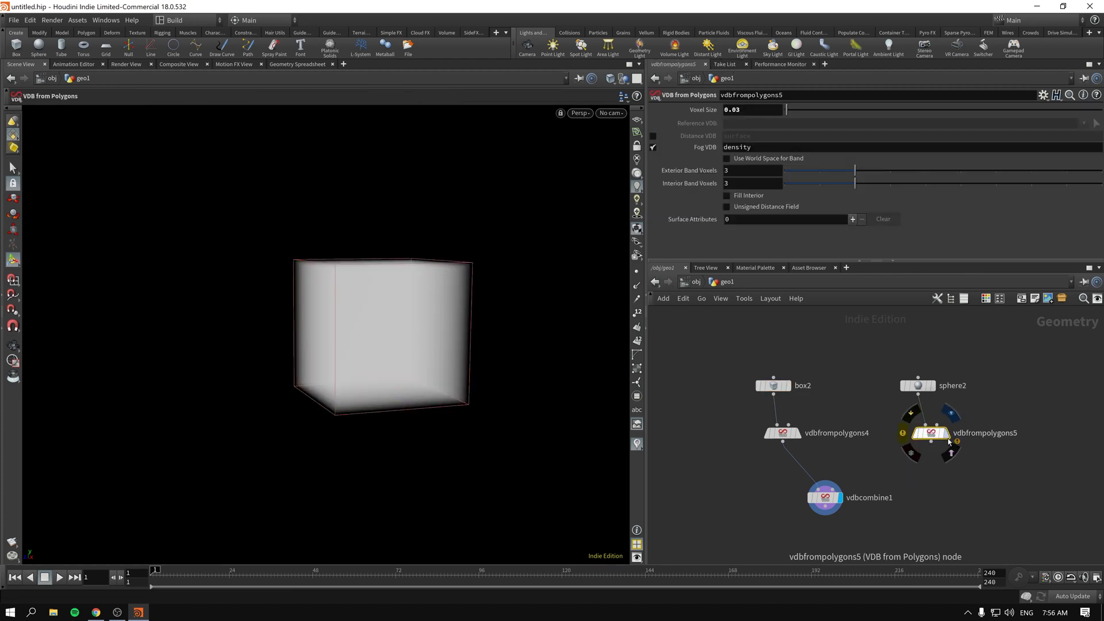
pyautogui.click(946, 433)
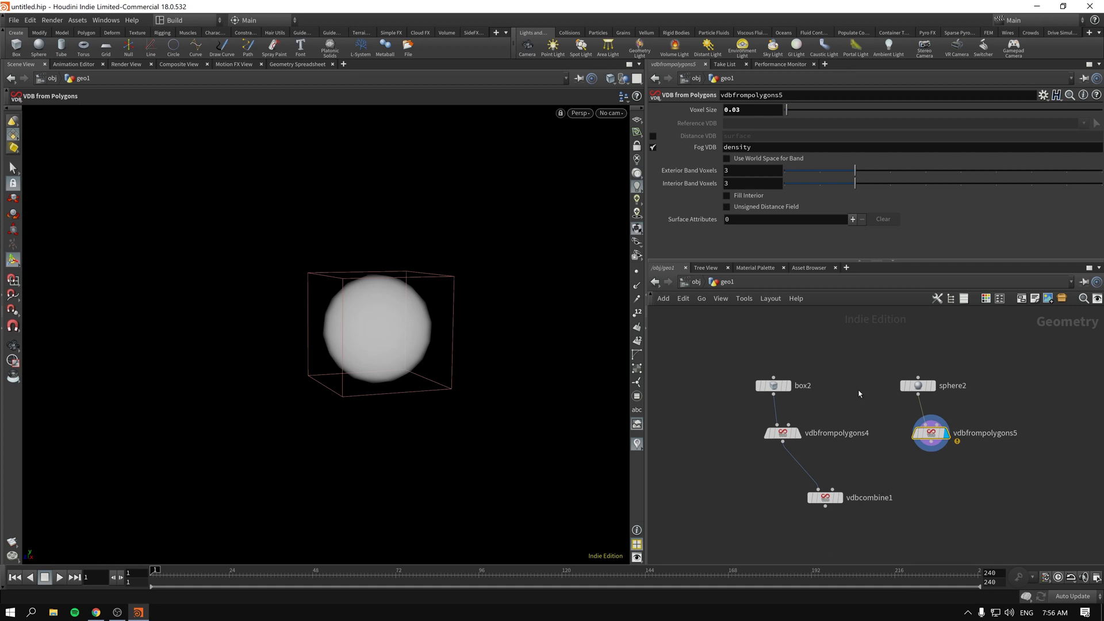
# Step: Set the sphere's primitive type to Polygon
pyautogui.click(918, 385)
pyautogui.click(749, 110)
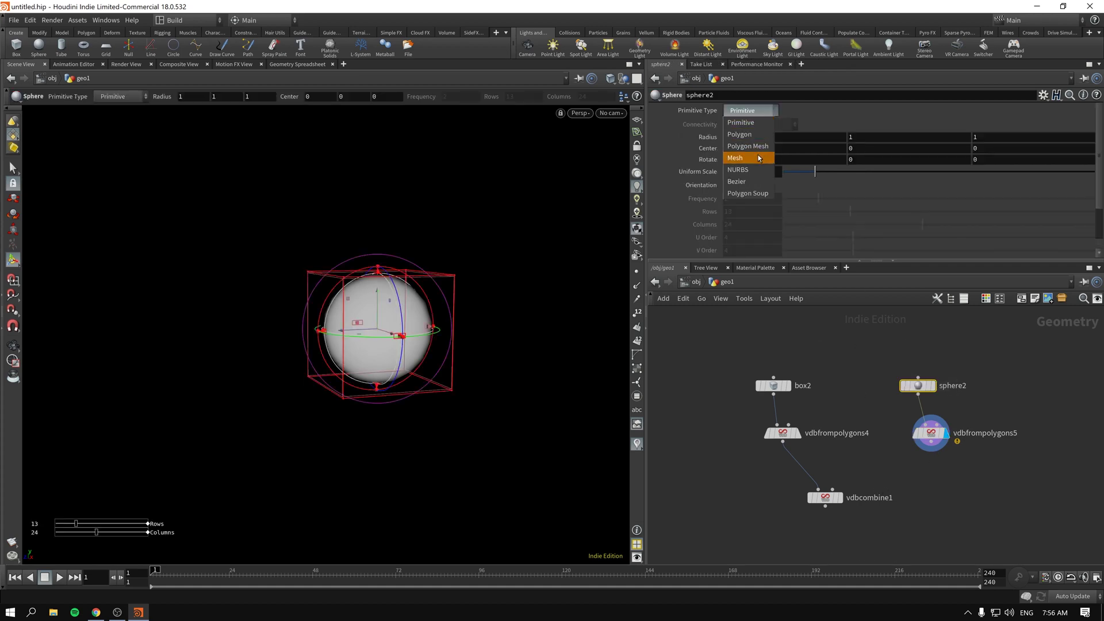
pyautogui.click(740, 134)
# Step: Connect the sphere's VDB from Polygons node to the second input of VDB Combine, display the result, and reposition the combine node
pyautogui.click(931, 436)
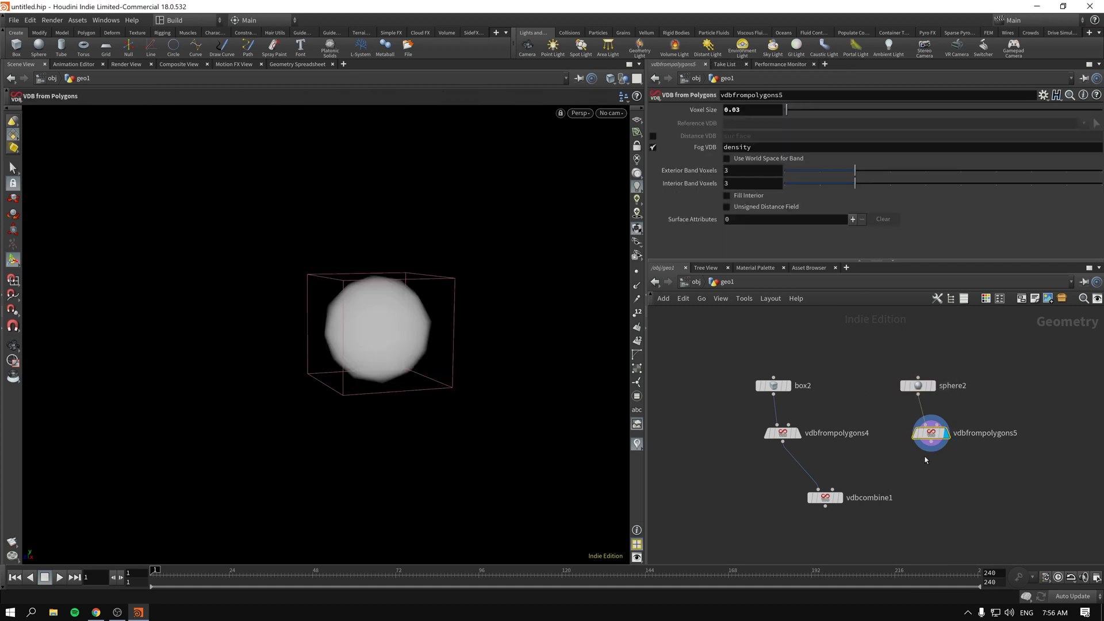
pyautogui.click(833, 489)
pyautogui.click(840, 498)
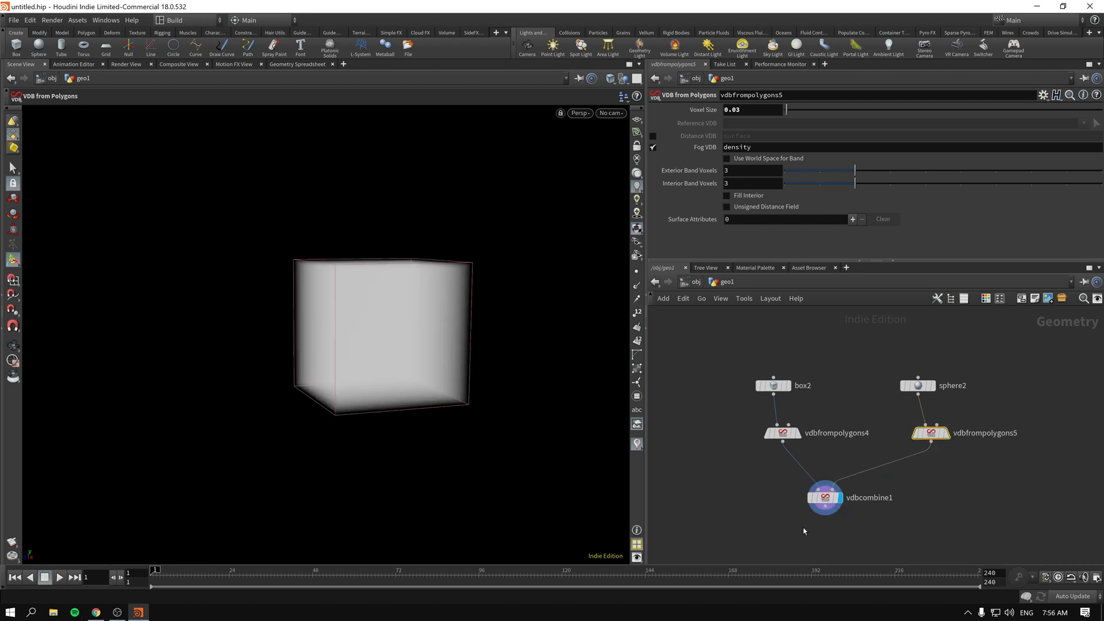
pyautogui.click(826, 498)
pyautogui.press('l')
# Step: Insert a Transform node between the sphere's VDB from Polygons node and the VDB Combine node
pyautogui.press('Tab')
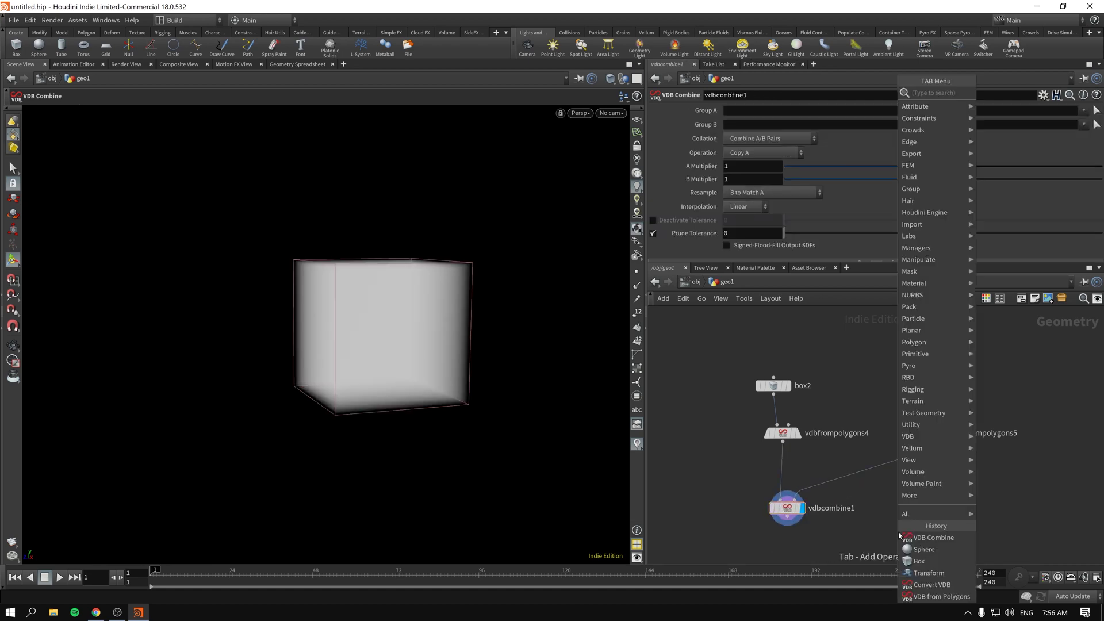
pyautogui.write('transf')
pyautogui.press('Return')
pyautogui.click(880, 475)
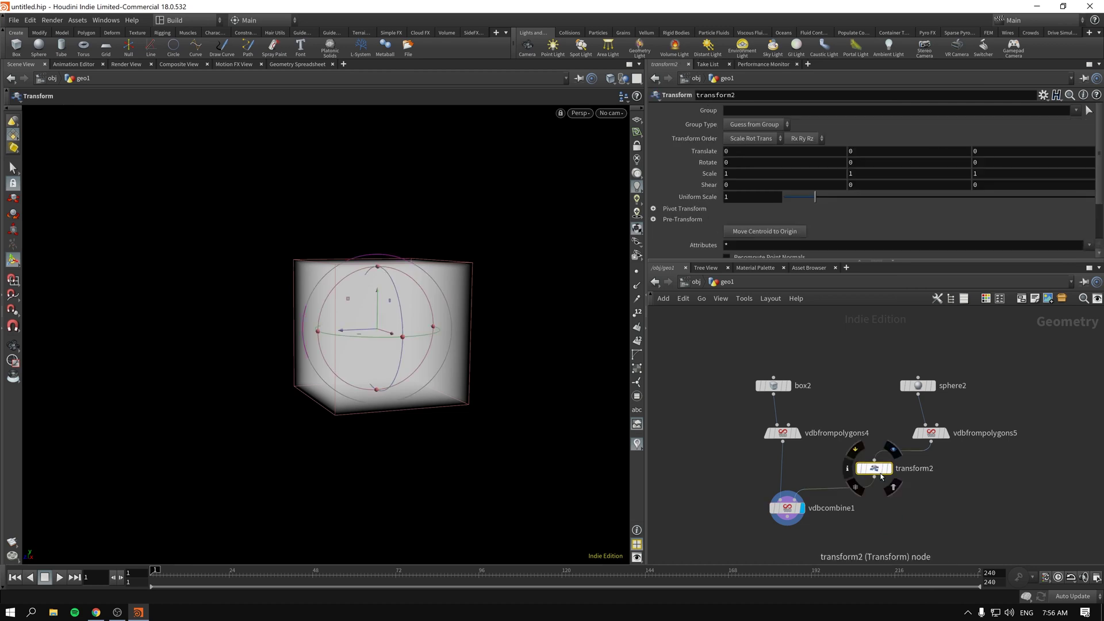
pyautogui.press('l')
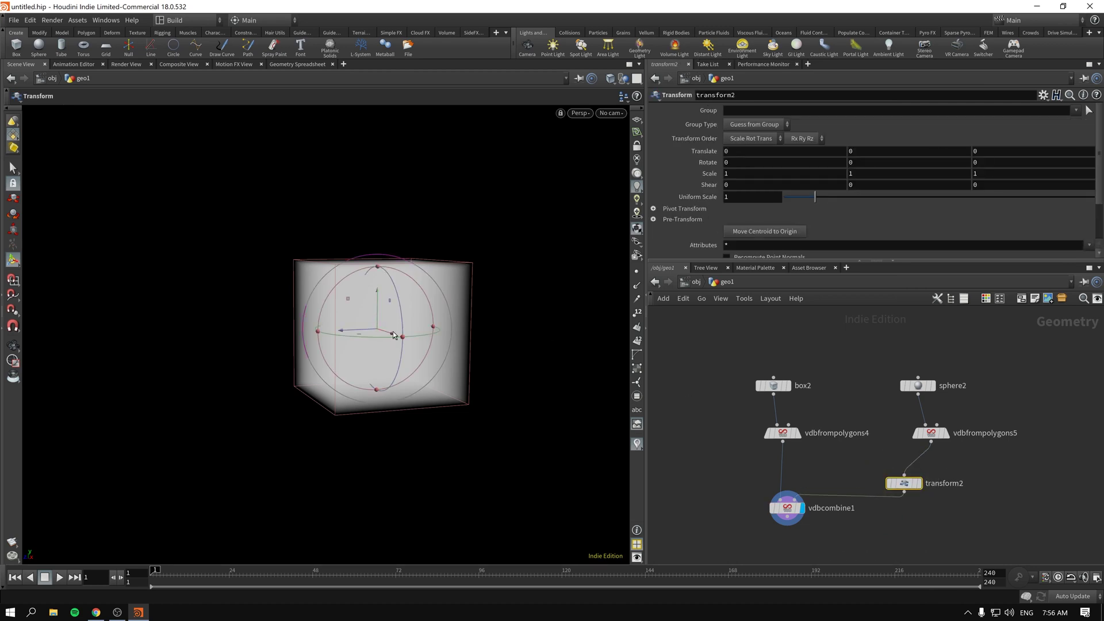
# Step: Translate the sphere's volume about 1.736 in X and display the Transform node
pyautogui.moveTo(391, 333); pyautogui.dragTo(423, 341)
pyautogui.press('Return')
pyautogui.click(920, 487)
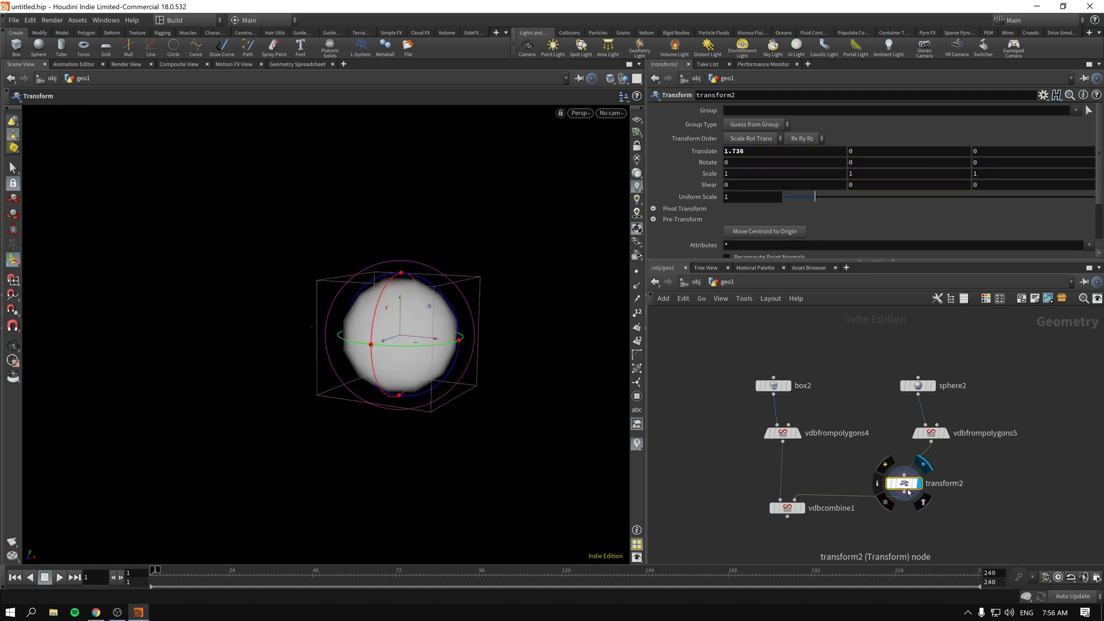
# Step: Display the VDB Combine node and set its operation to Add
pyautogui.click(803, 508)
pyautogui.click(787, 508)
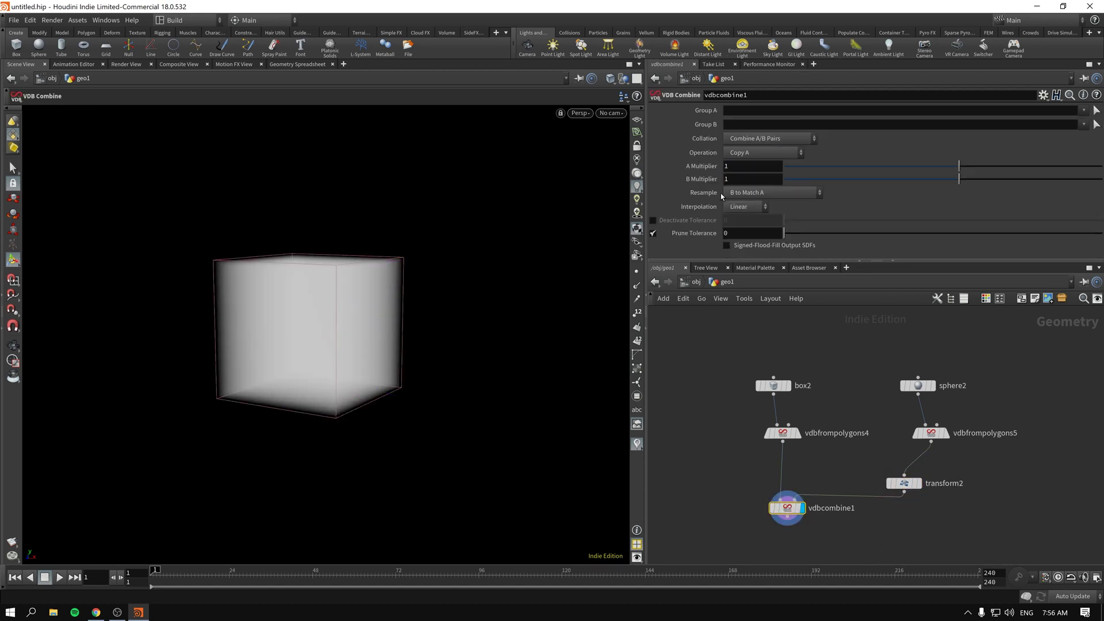
pyautogui.click(751, 154)
pyautogui.click(760, 153)
pyautogui.click(764, 154)
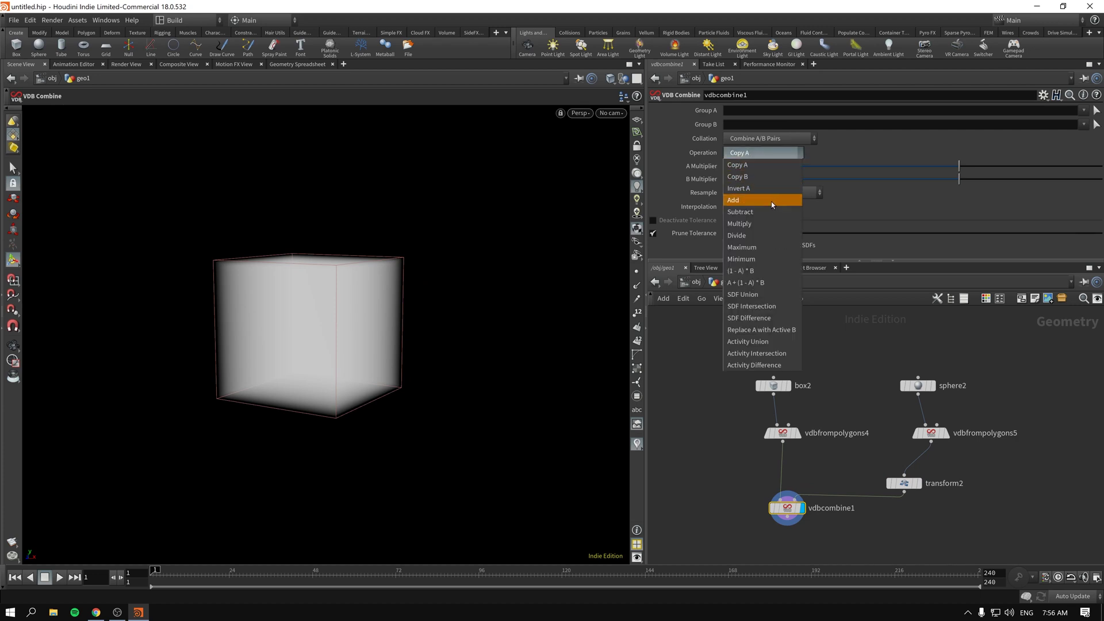
pyautogui.click(771, 200)
pyautogui.moveTo(441, 365); pyautogui.dragTo(486, 394)
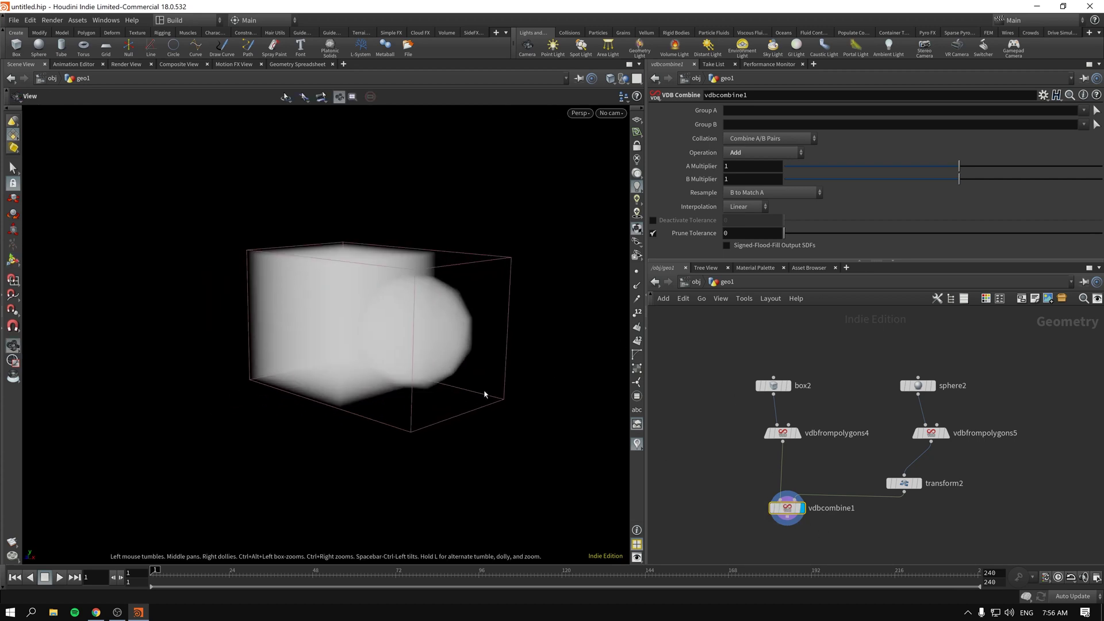
# Step: Switch the box's and sphere's VDB from Polygons nodes from Fog VDB to Distance VDB
pyautogui.click(906, 483)
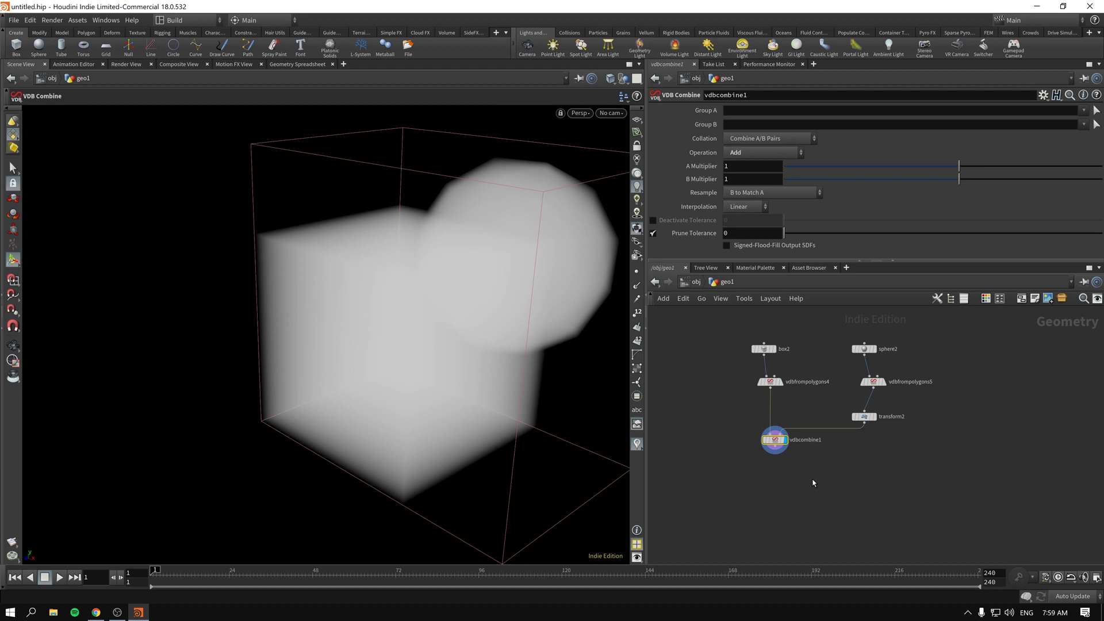
pyautogui.click(770, 381)
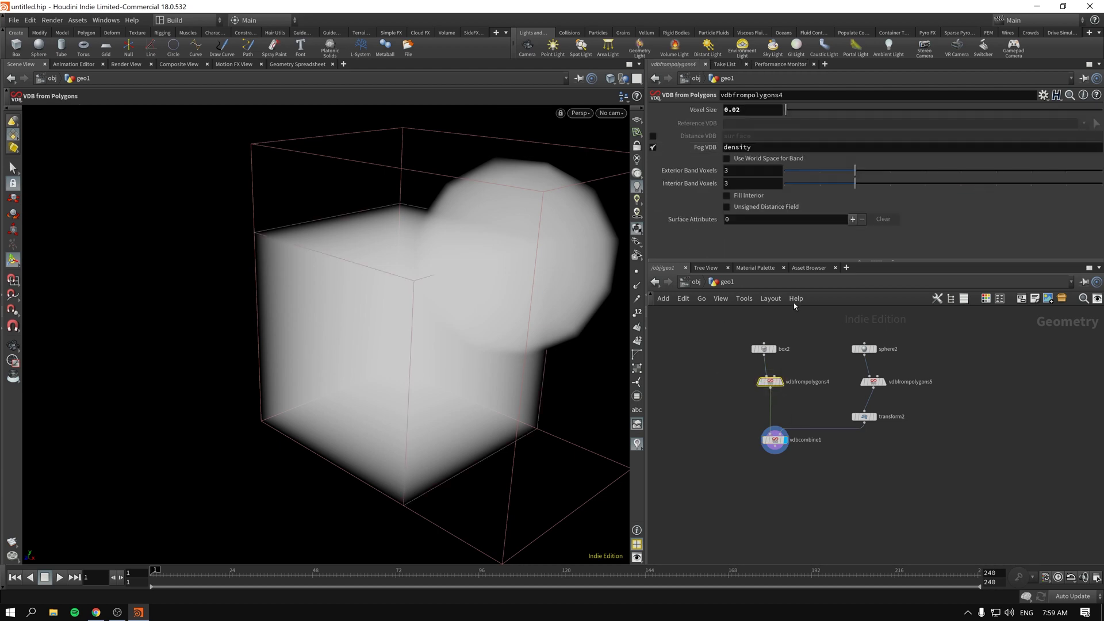
pyautogui.click(775, 440)
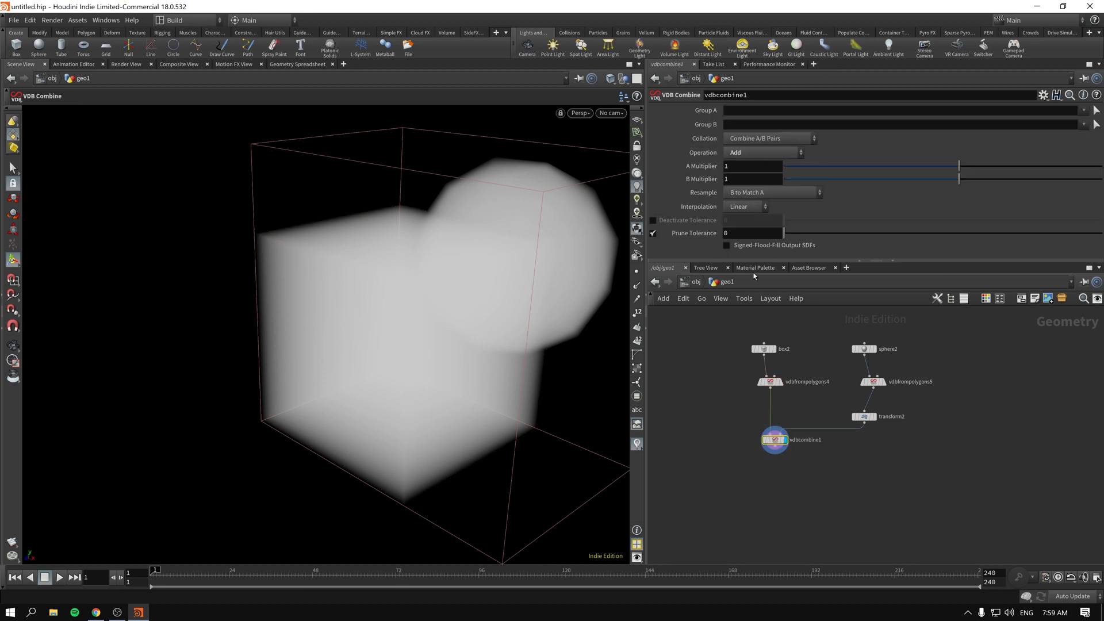
pyautogui.moveTo(702, 369); pyautogui.dragTo(813, 412)
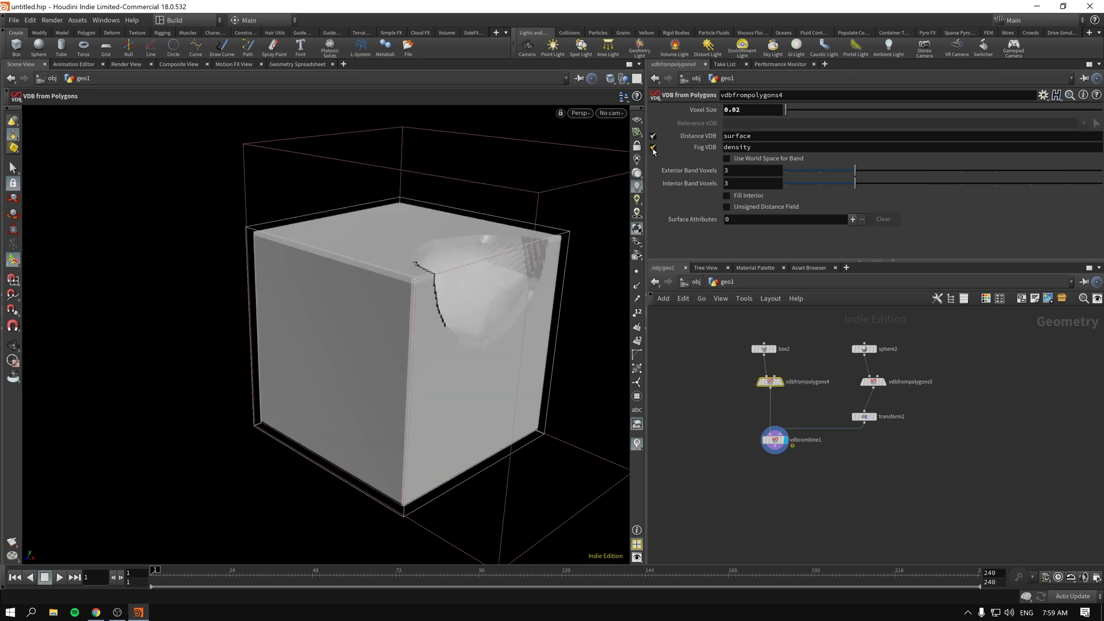
pyautogui.click(874, 382)
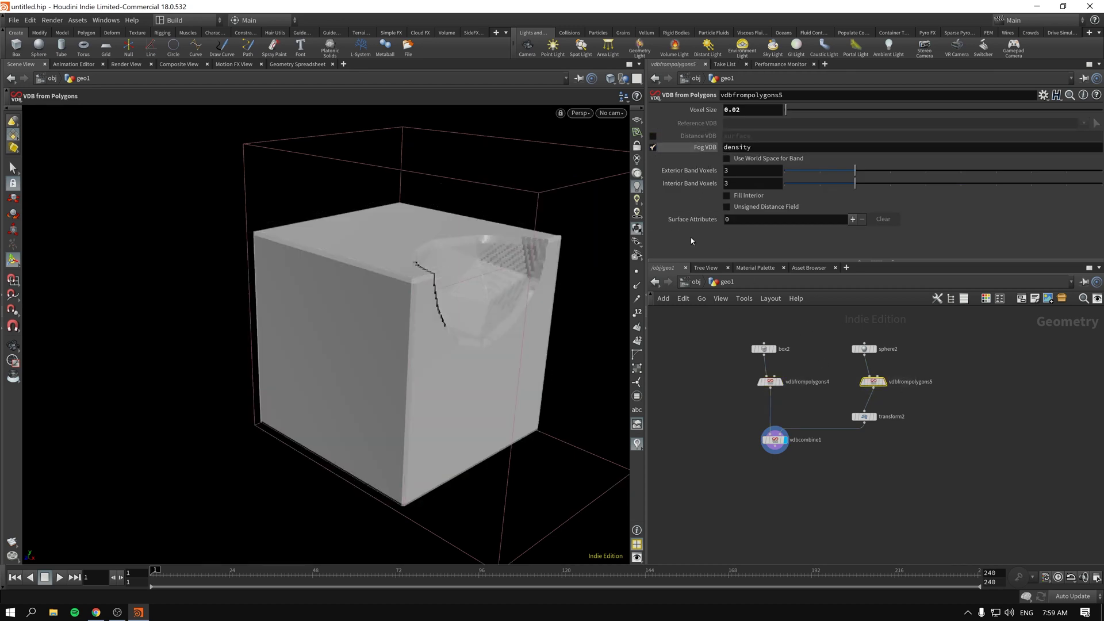
pyautogui.click(653, 136)
# Step: Set the VDB Combine operation to SDF Union
pyautogui.moveTo(707, 427); pyautogui.dragTo(797, 463)
pyautogui.click(751, 153)
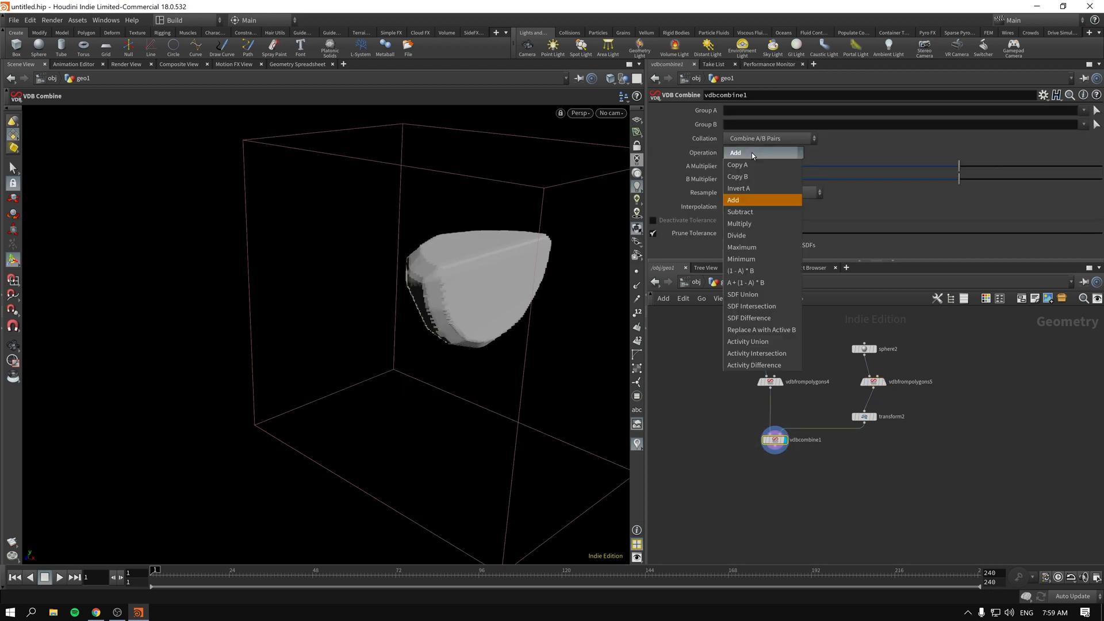
pyautogui.click(778, 297)
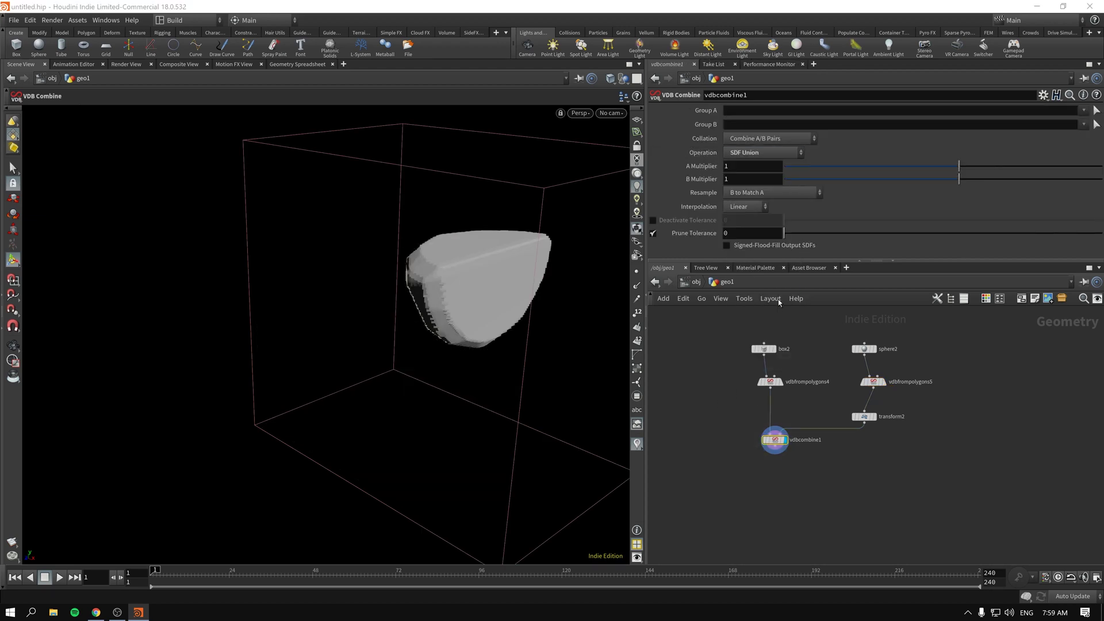
# Step: Switch the combine operation to SDF Intersection and move the sphere's volume to about 1.05, 1.23, -0.69
pyautogui.click(753, 153)
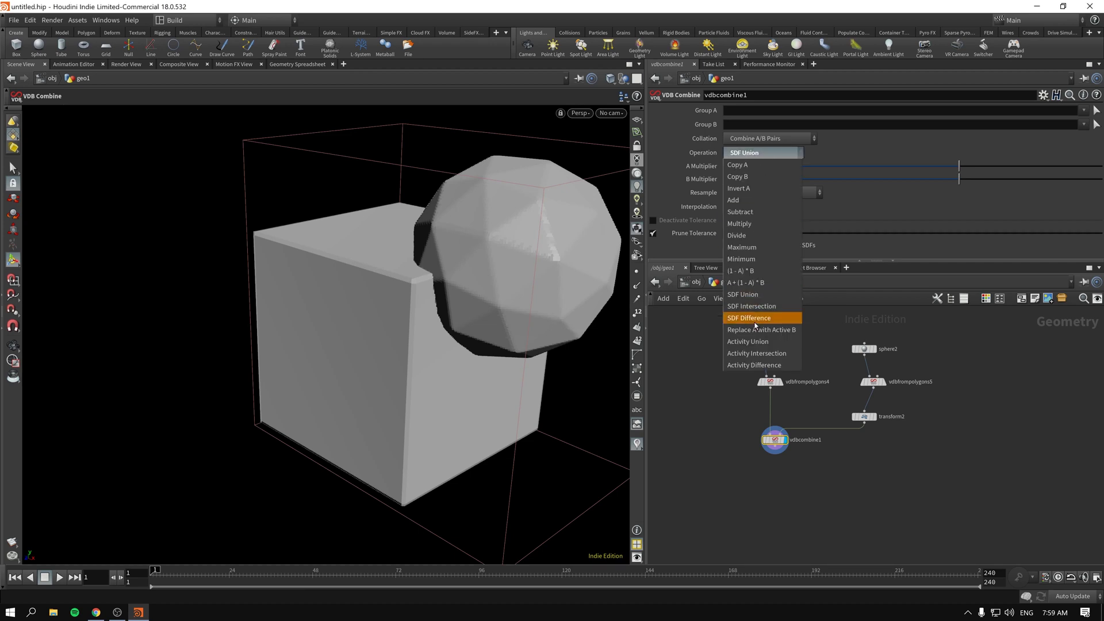
pyautogui.click(767, 305)
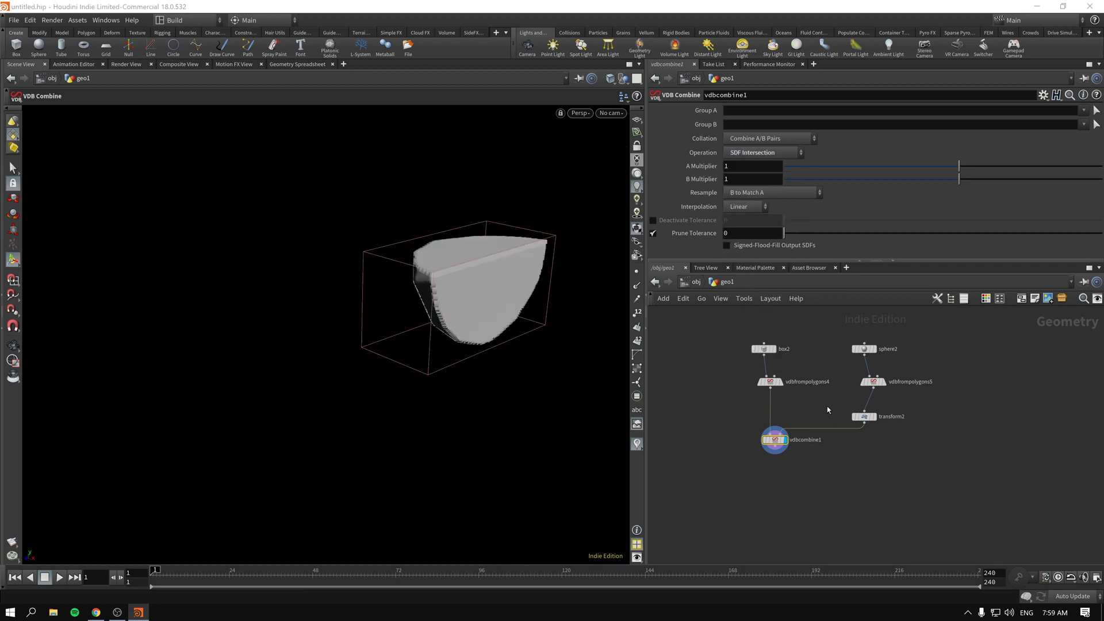
pyautogui.click(864, 417)
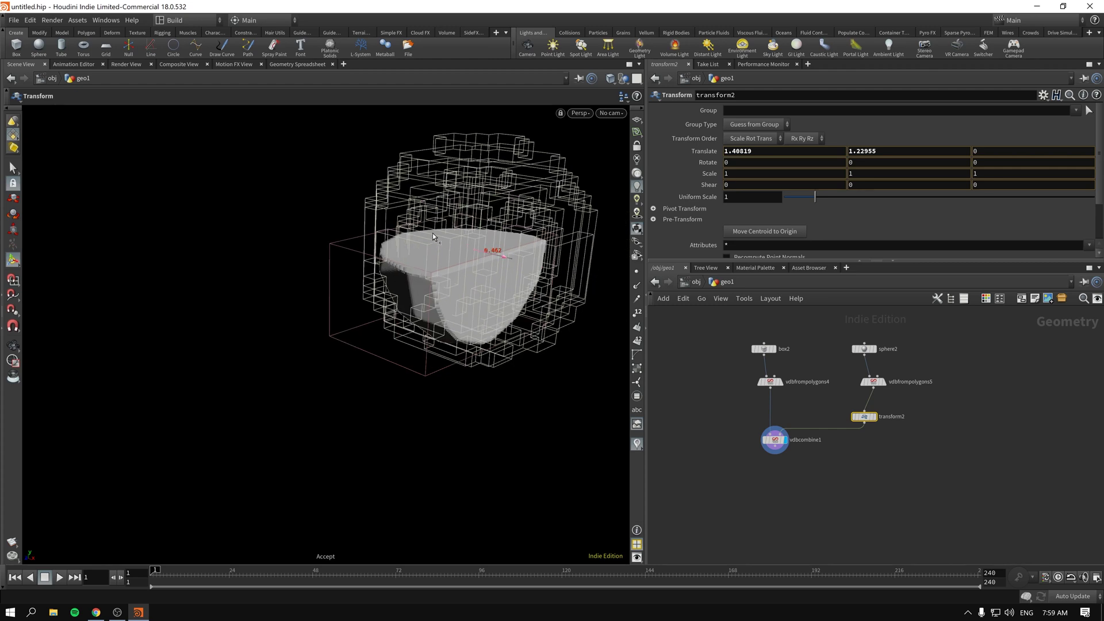
pyautogui.moveTo(433, 236); pyautogui.dragTo(510, 251)
# Step: Set the VDB Combine operation to SDF Difference and move the sphere's volume over the box's front upper corner
pyautogui.click(775, 440)
pyautogui.click(753, 193)
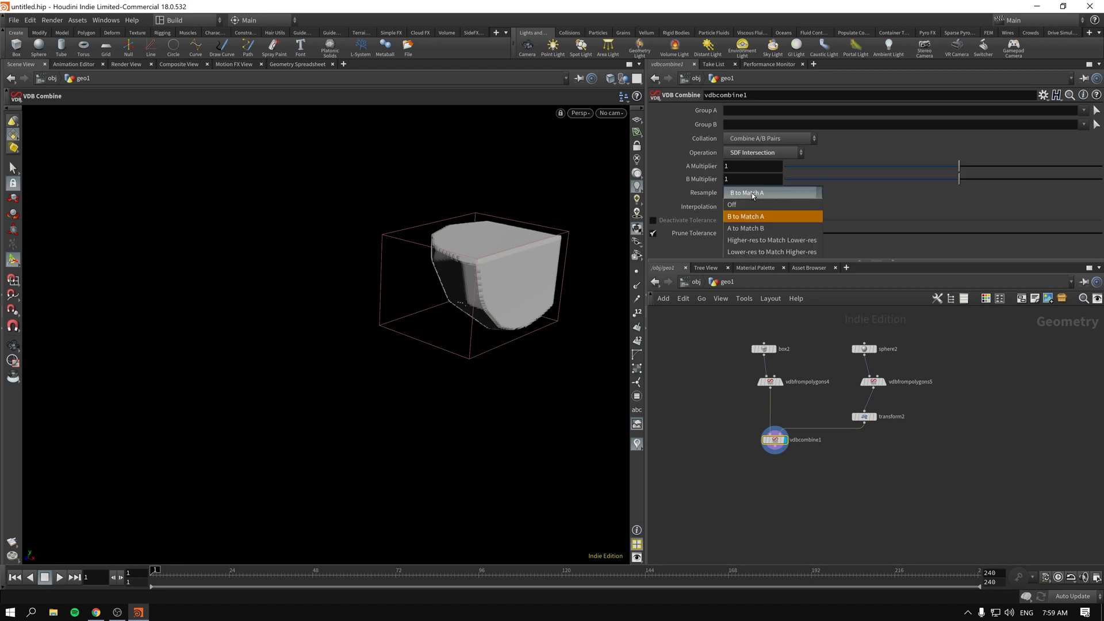
pyautogui.click(753, 193)
pyautogui.click(762, 152)
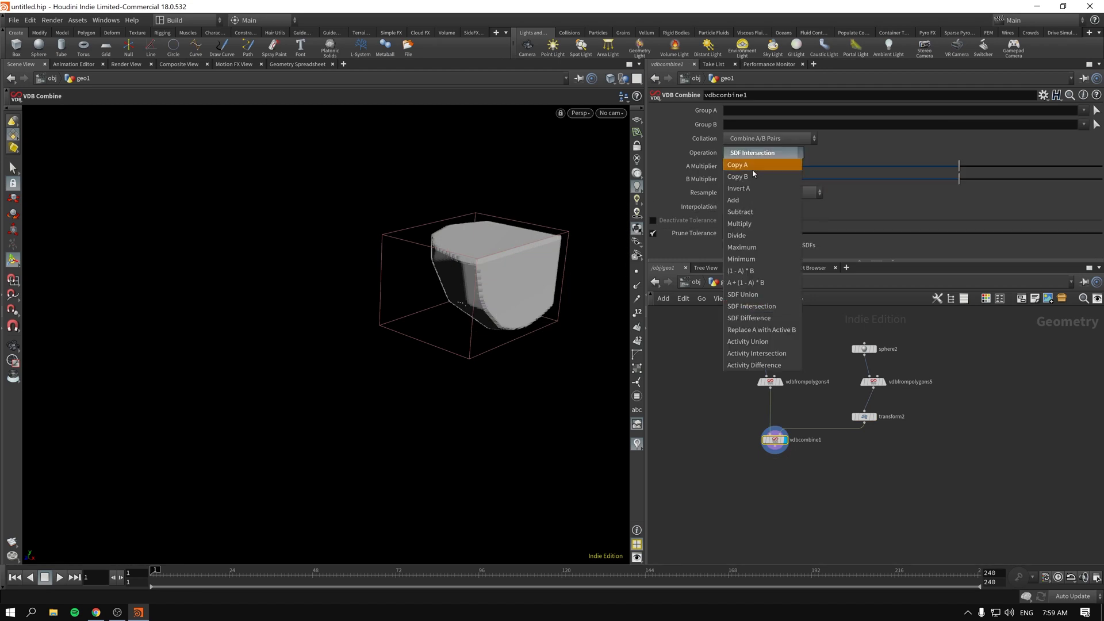
pyautogui.click(769, 318)
pyautogui.click(864, 416)
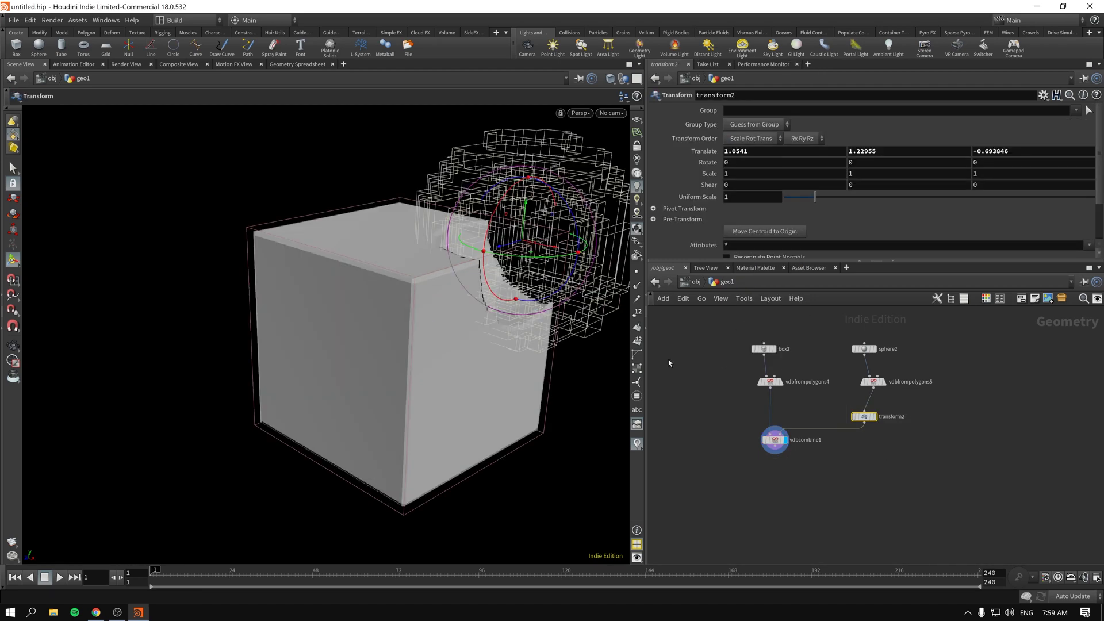
pyautogui.moveTo(495, 252); pyautogui.dragTo(431, 278)
# Step: Add a Convert VDB node below the VDB Combine node and set it to convert to Polygons
pyautogui.moveTo(695, 453); pyautogui.dragTo(808, 422)
pyautogui.press('Tab')
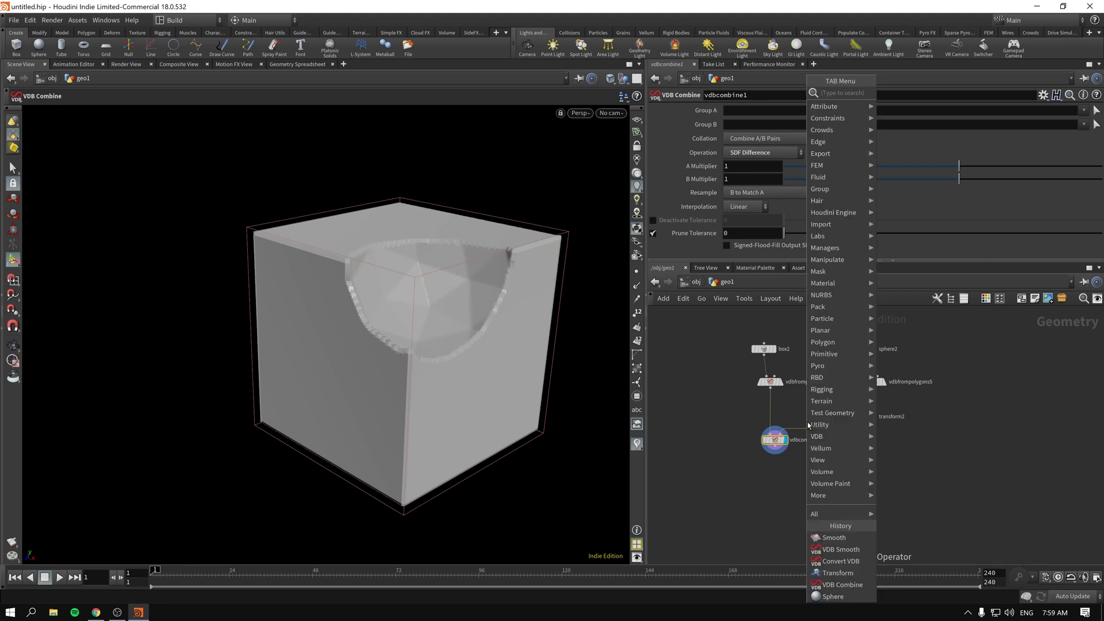
pyautogui.write('vdb')
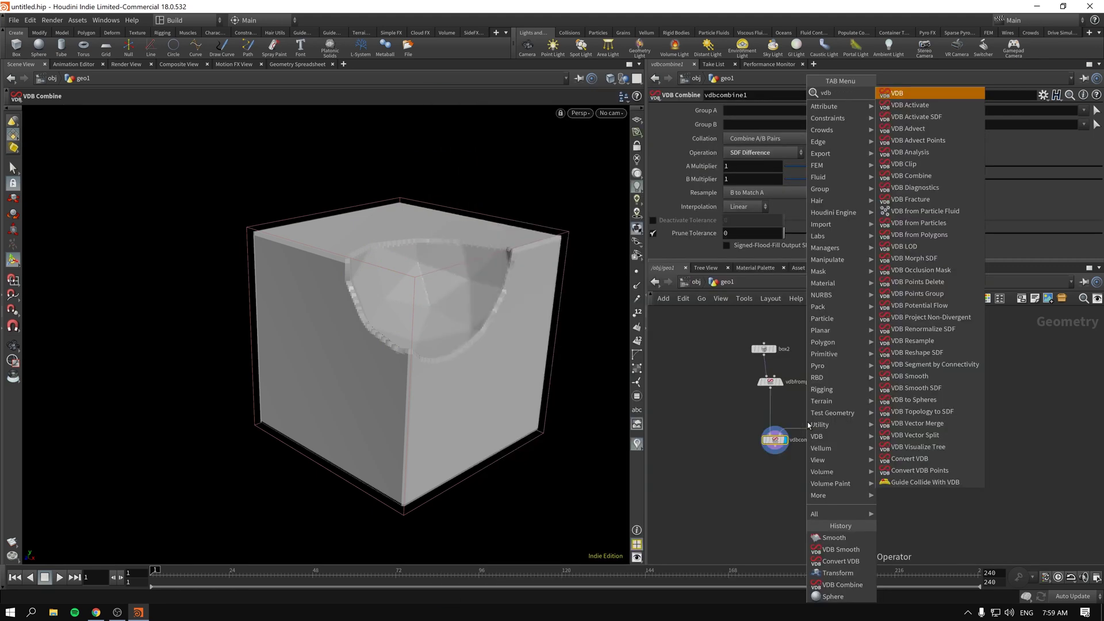
pyautogui.write('c')
pyautogui.press('Down')
pyautogui.press('Down')
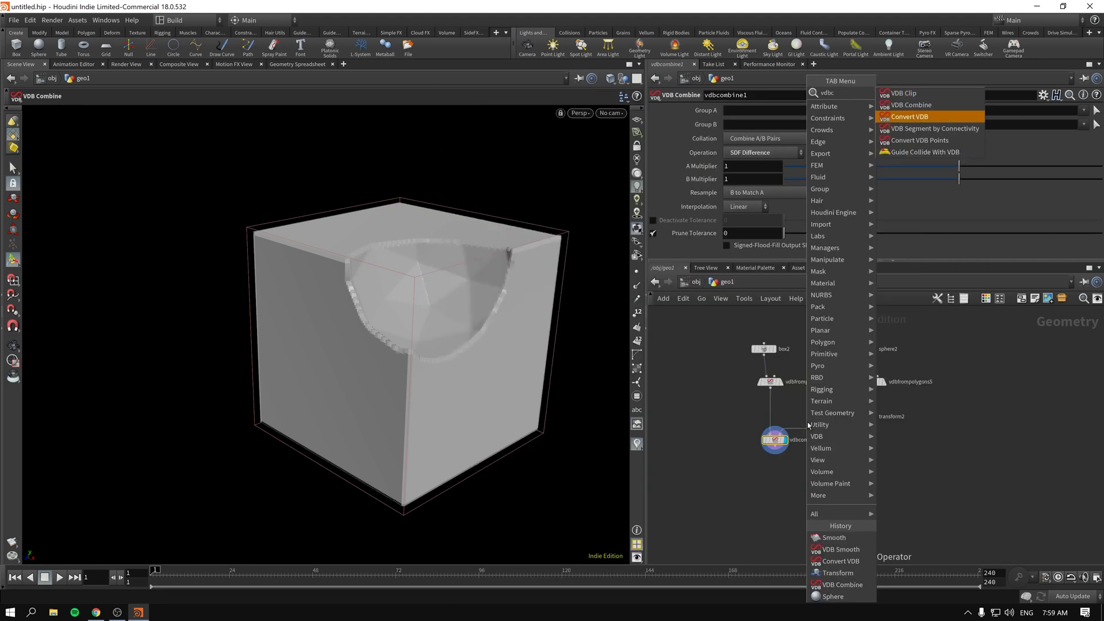
pyautogui.press('Return')
pyautogui.click(747, 124)
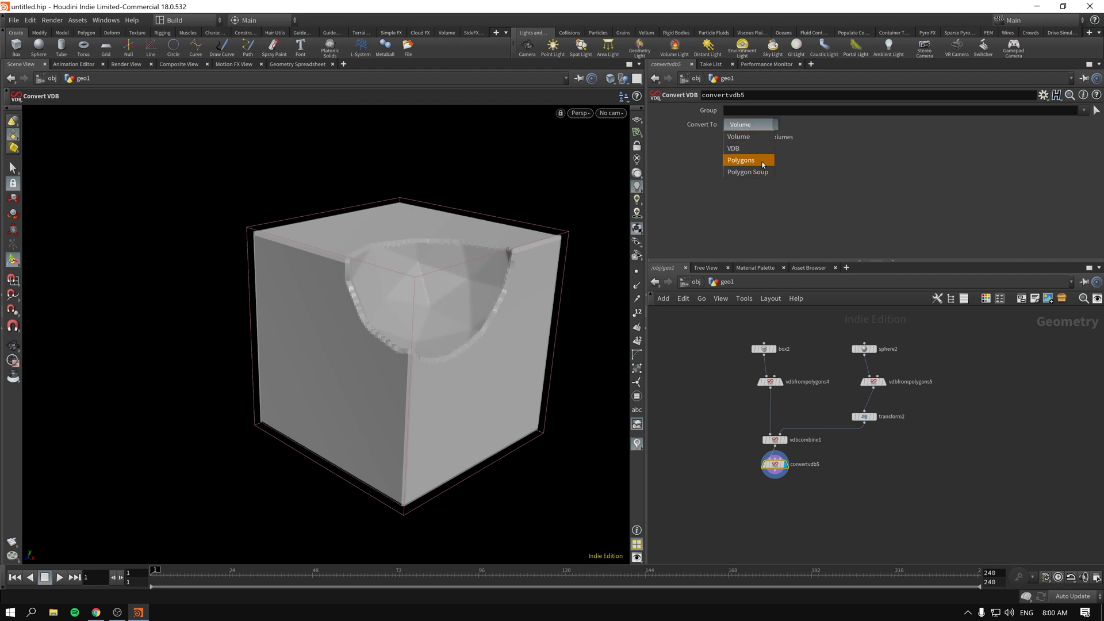
pyautogui.click(747, 153)
# Step: Raise the polygon sphere's frequency to 9 to make the carved-out surface rounder
pyautogui.keyDown('alt'); pyautogui.moveTo(429, 350); pyautogui.dragTo(460, 327); pyautogui.keyUp('alt')
pyautogui.scroll(3, 491, 359)
pyautogui.moveTo(460, 328); pyautogui.dragTo(399, 278, button='right')
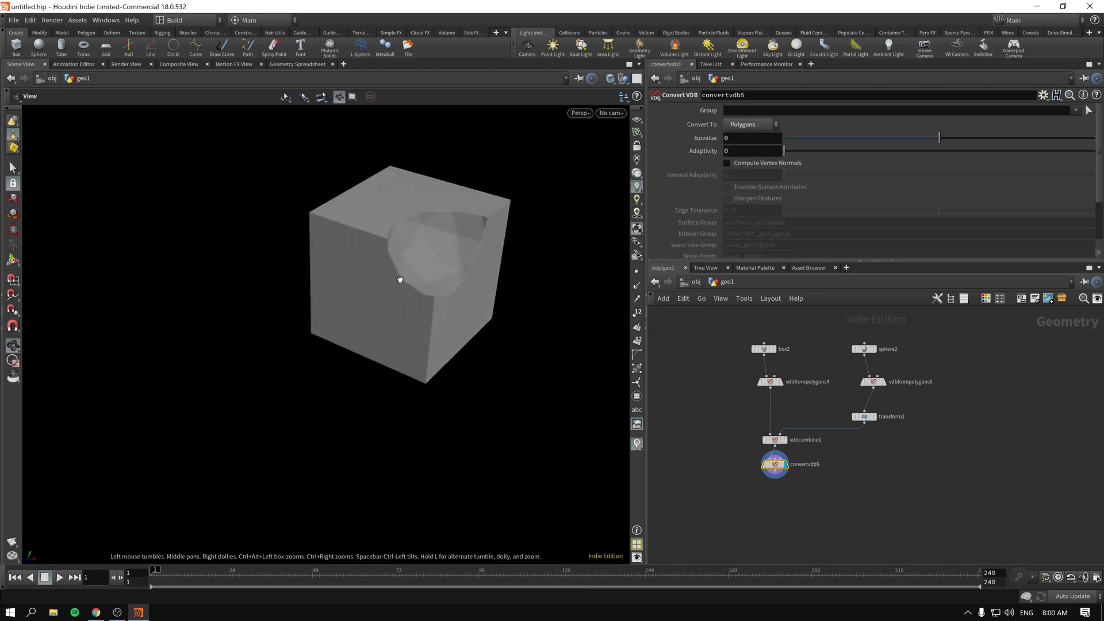
pyautogui.moveTo(399, 278); pyautogui.dragTo(374, 337)
pyautogui.moveTo(375, 338); pyautogui.dragTo(520, 330, button='right')
pyautogui.moveTo(520, 330)
pyautogui.keyDown('alt'); pyautogui.mouseDown()
pyautogui.moveTo(483, 402)
pyautogui.moveTo(443, 328)
pyautogui.moveTo(520, 335)
pyautogui.mouseUp(); pyautogui.keyUp('alt')
pyautogui.click(864, 349)
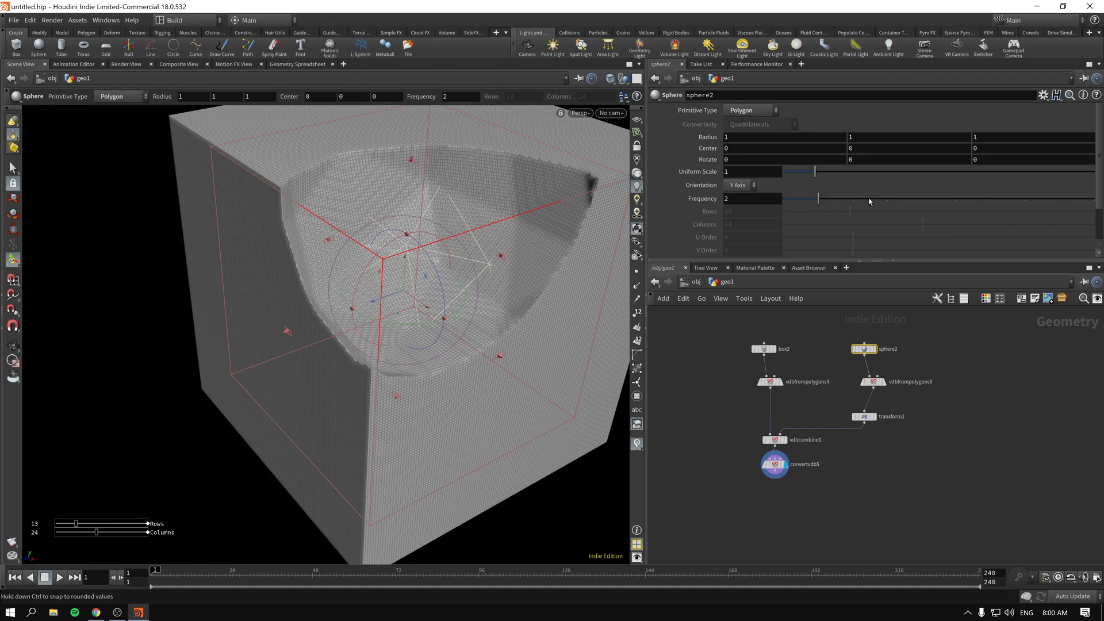
pyautogui.click(1064, 199)
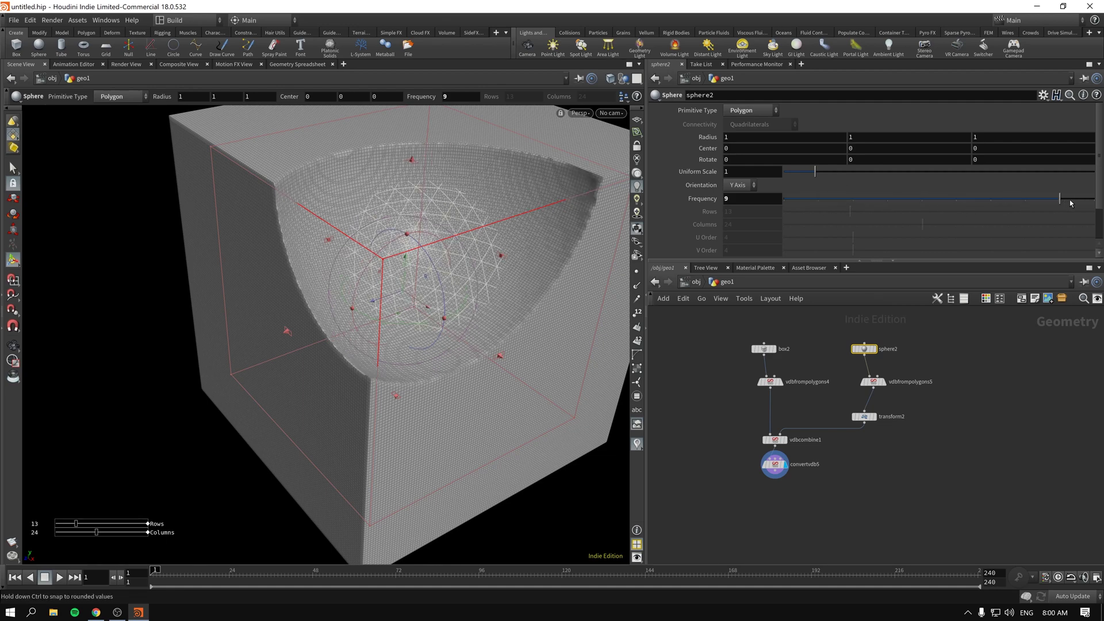
# Step: Raise the polygon sphere's frequency slightly further and add a Smooth node below the Convert VDB node of the carved box
pyautogui.moveTo(1071, 203); pyautogui.dragTo(1093, 201)
pyautogui.click(785, 456)
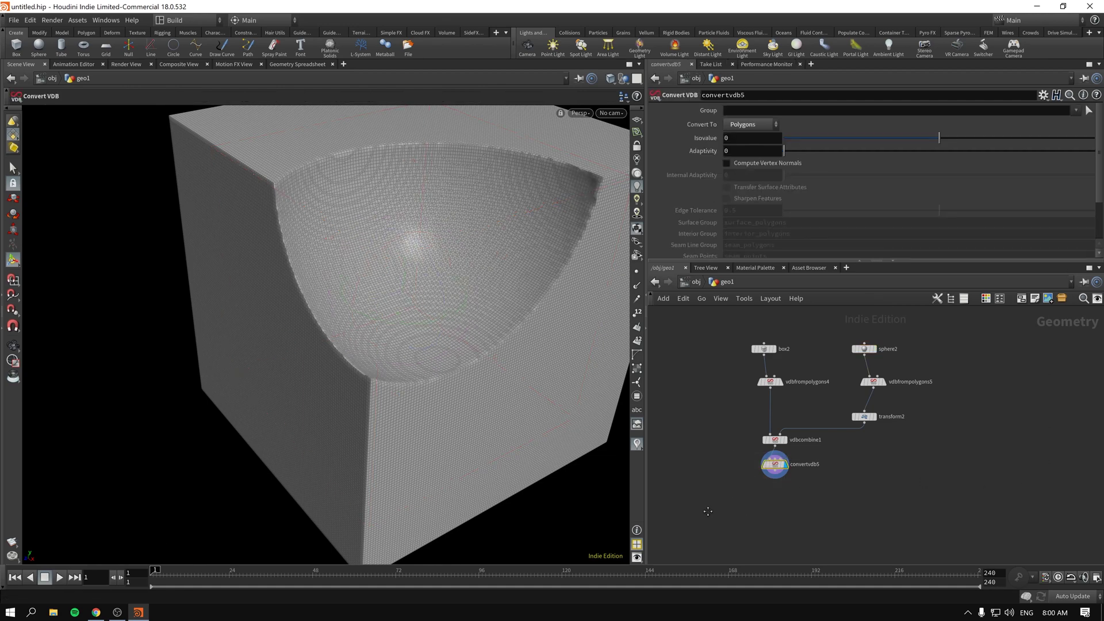
pyautogui.press('Tab')
pyautogui.write('smot')
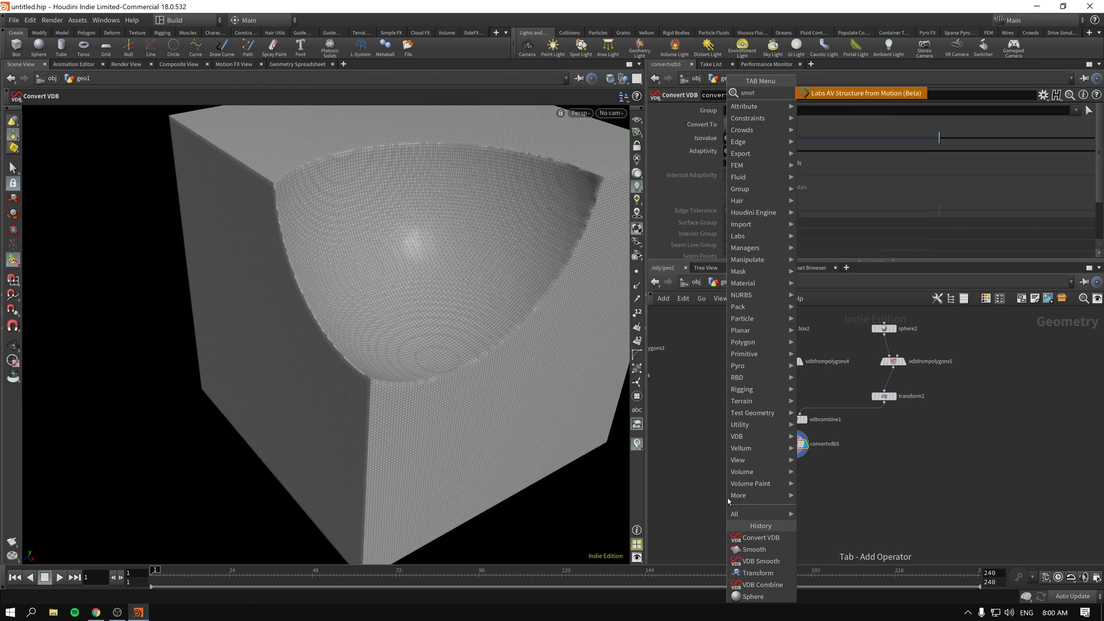
pyautogui.press('Escape')
pyautogui.moveTo(727, 499); pyautogui.dragTo(807, 440)
pyautogui.press('Tab')
pyautogui.write('smo')
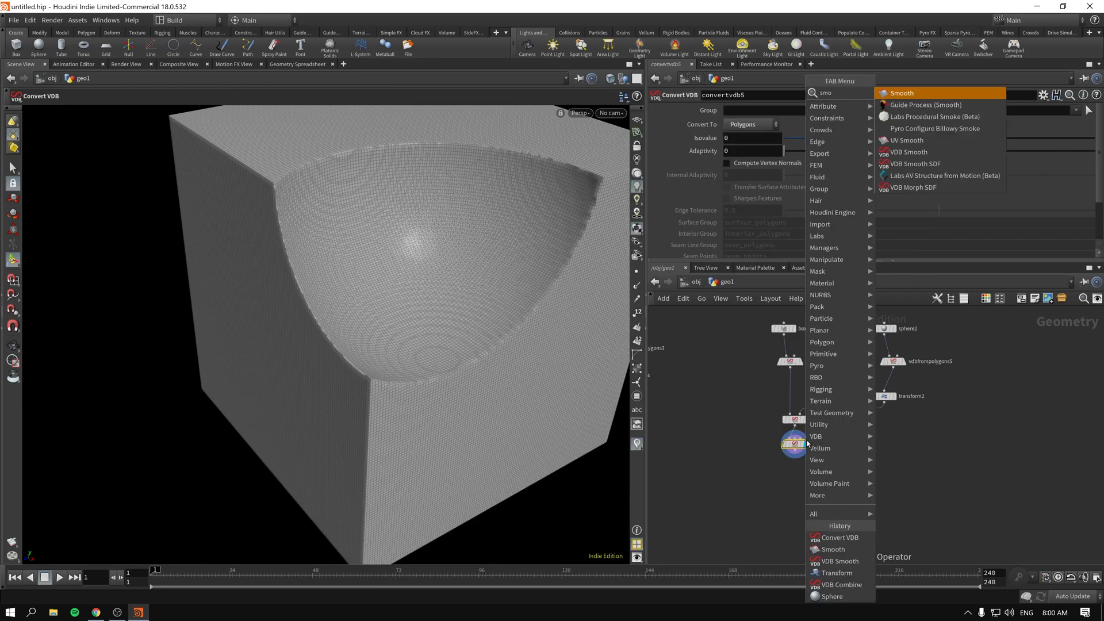
pyautogui.press('Return')
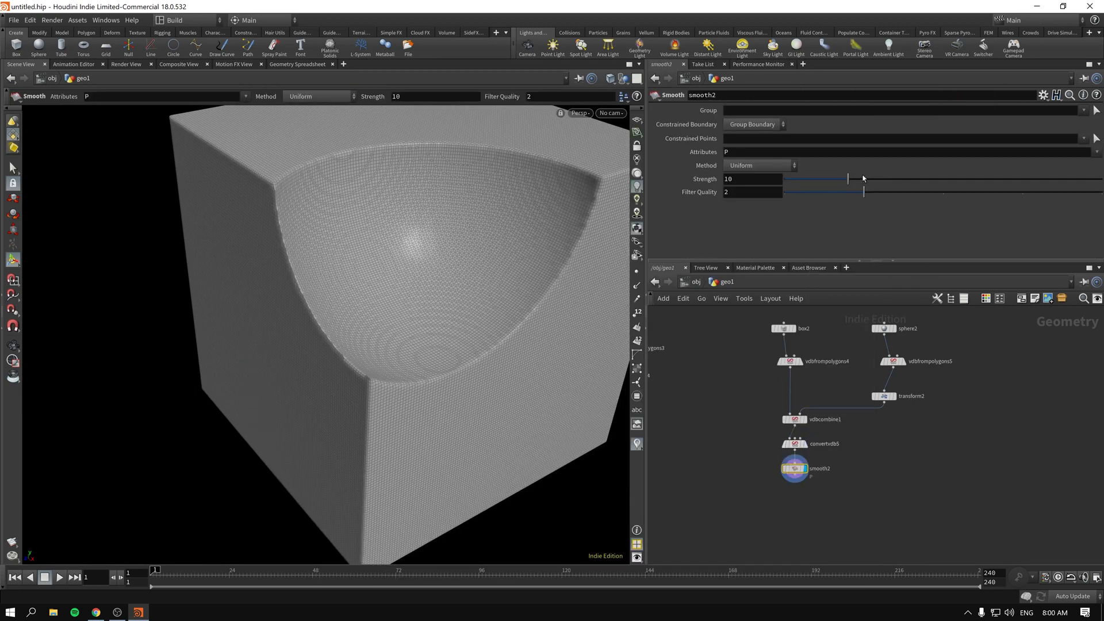
# Step: Set the Smooth node's strength to 39.18 and check the softened edges of the carved box
pyautogui.moveTo(849, 179); pyautogui.dragTo(1034, 180)
pyautogui.moveTo(471, 311)
pyautogui.keyDown('alt'); pyautogui.mouseDown()
pyautogui.moveTo(540, 316)
pyautogui.moveTo(487, 316)
pyautogui.mouseUp(); pyautogui.keyUp('alt')
pyautogui.keyDown('alt'); pyautogui.moveTo(487, 317); pyautogui.dragTo(461, 311, button='right'); pyautogui.keyUp('alt')
pyautogui.moveTo(461, 310)
pyautogui.keyDown('alt'); pyautogui.mouseDown()
pyautogui.moveTo(502, 305)
pyautogui.moveTo(527, 318)
pyautogui.moveTo(477, 319)
pyautogui.mouseUp(); pyautogui.keyUp('alt')
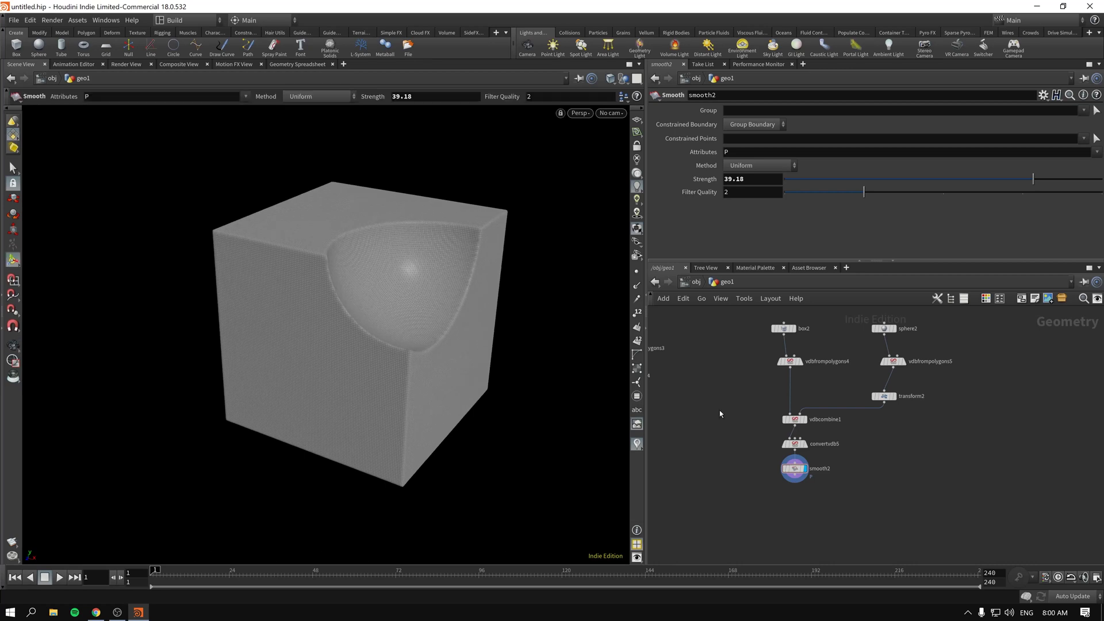
# Step: Lay out all nodes in the network and display the first sphere's Volume Visualization node
pyautogui.scroll(-3, 699, 450)
pyautogui.press('l')
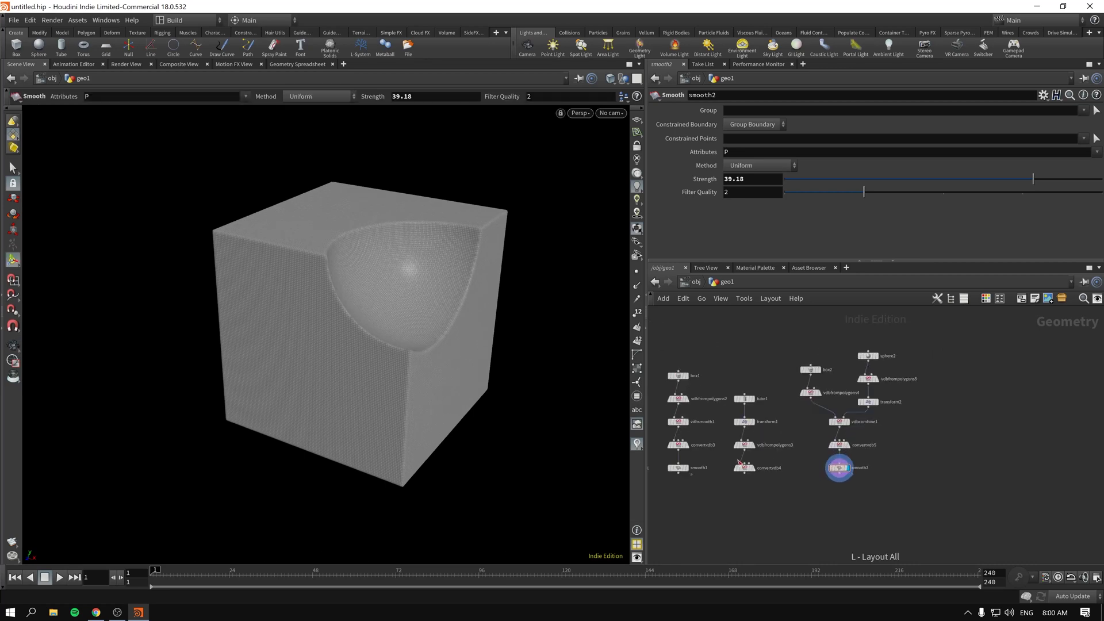
pyautogui.press('h')
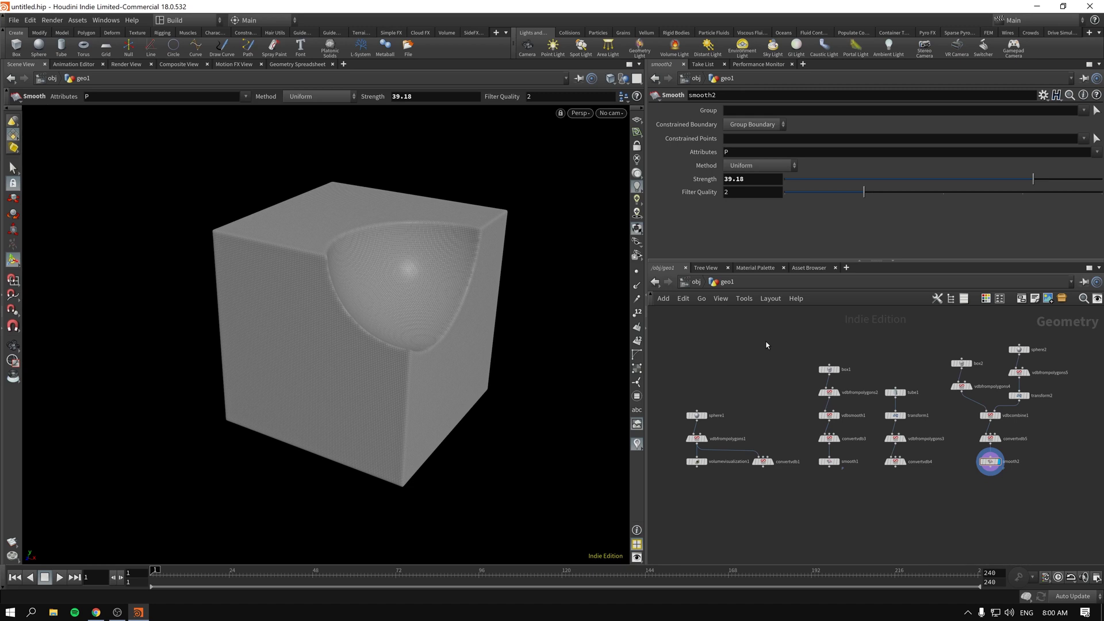
pyautogui.click(706, 462)
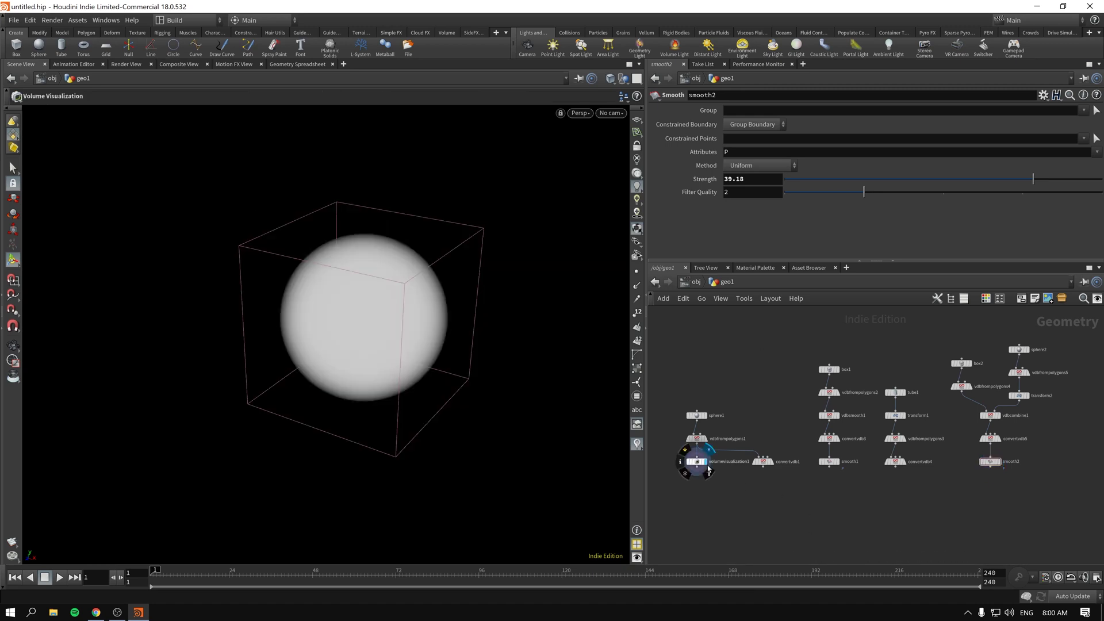